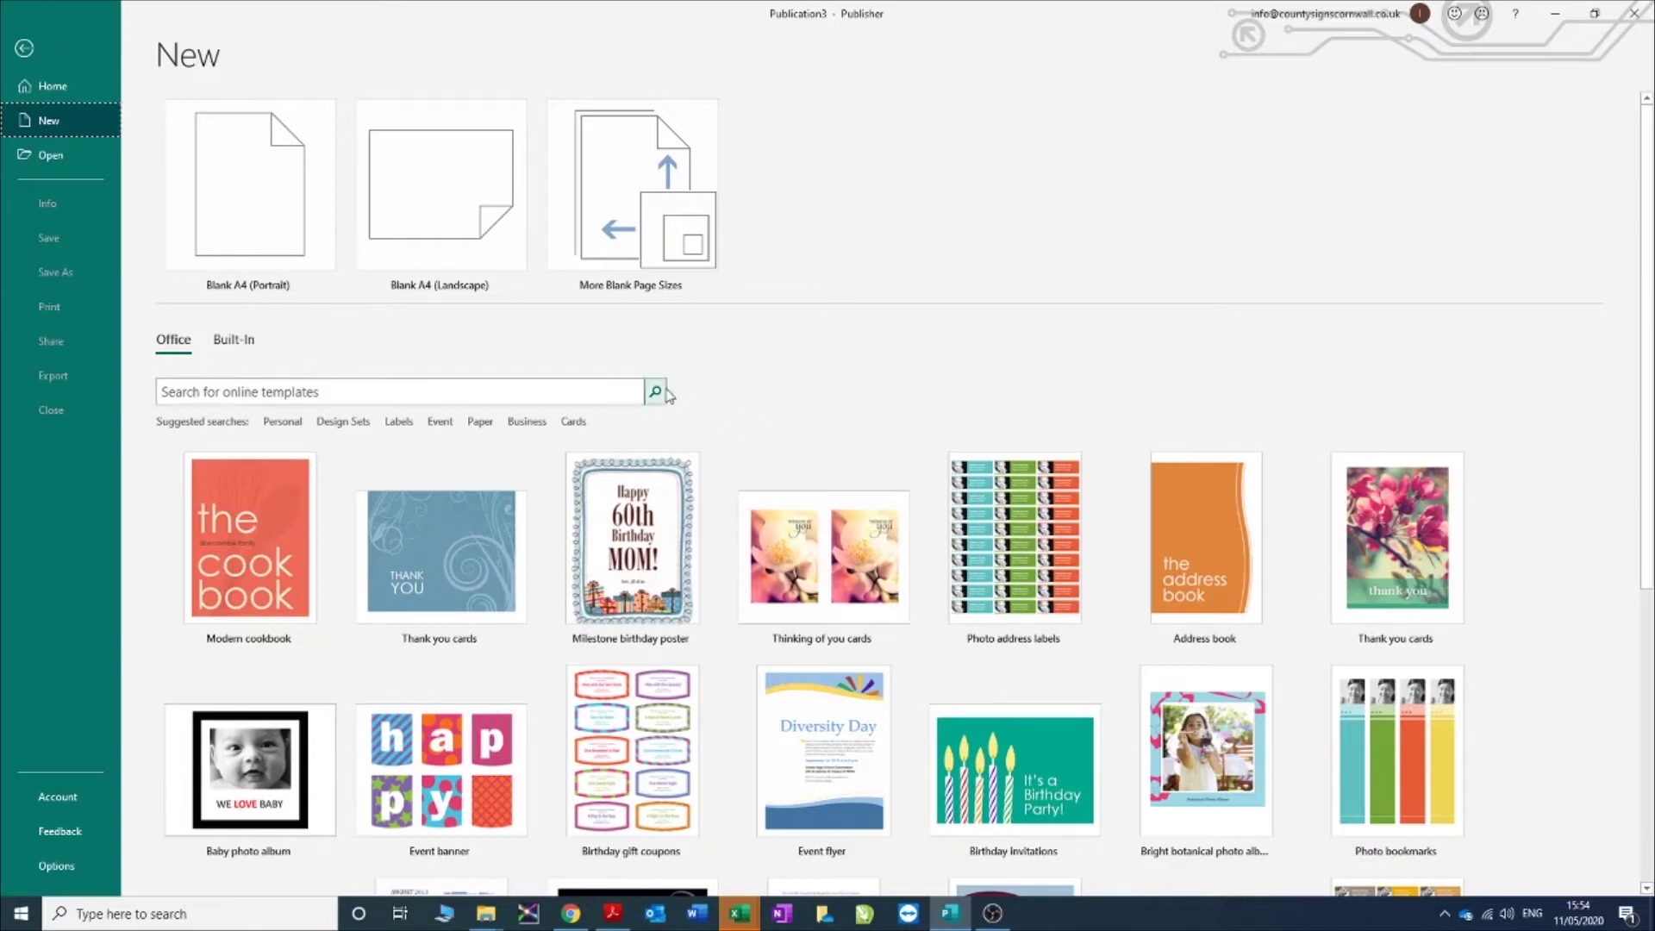
# Create a blank A4 (Portrait) publication and open the list of page sizes.
pyautogui.click(258, 201)
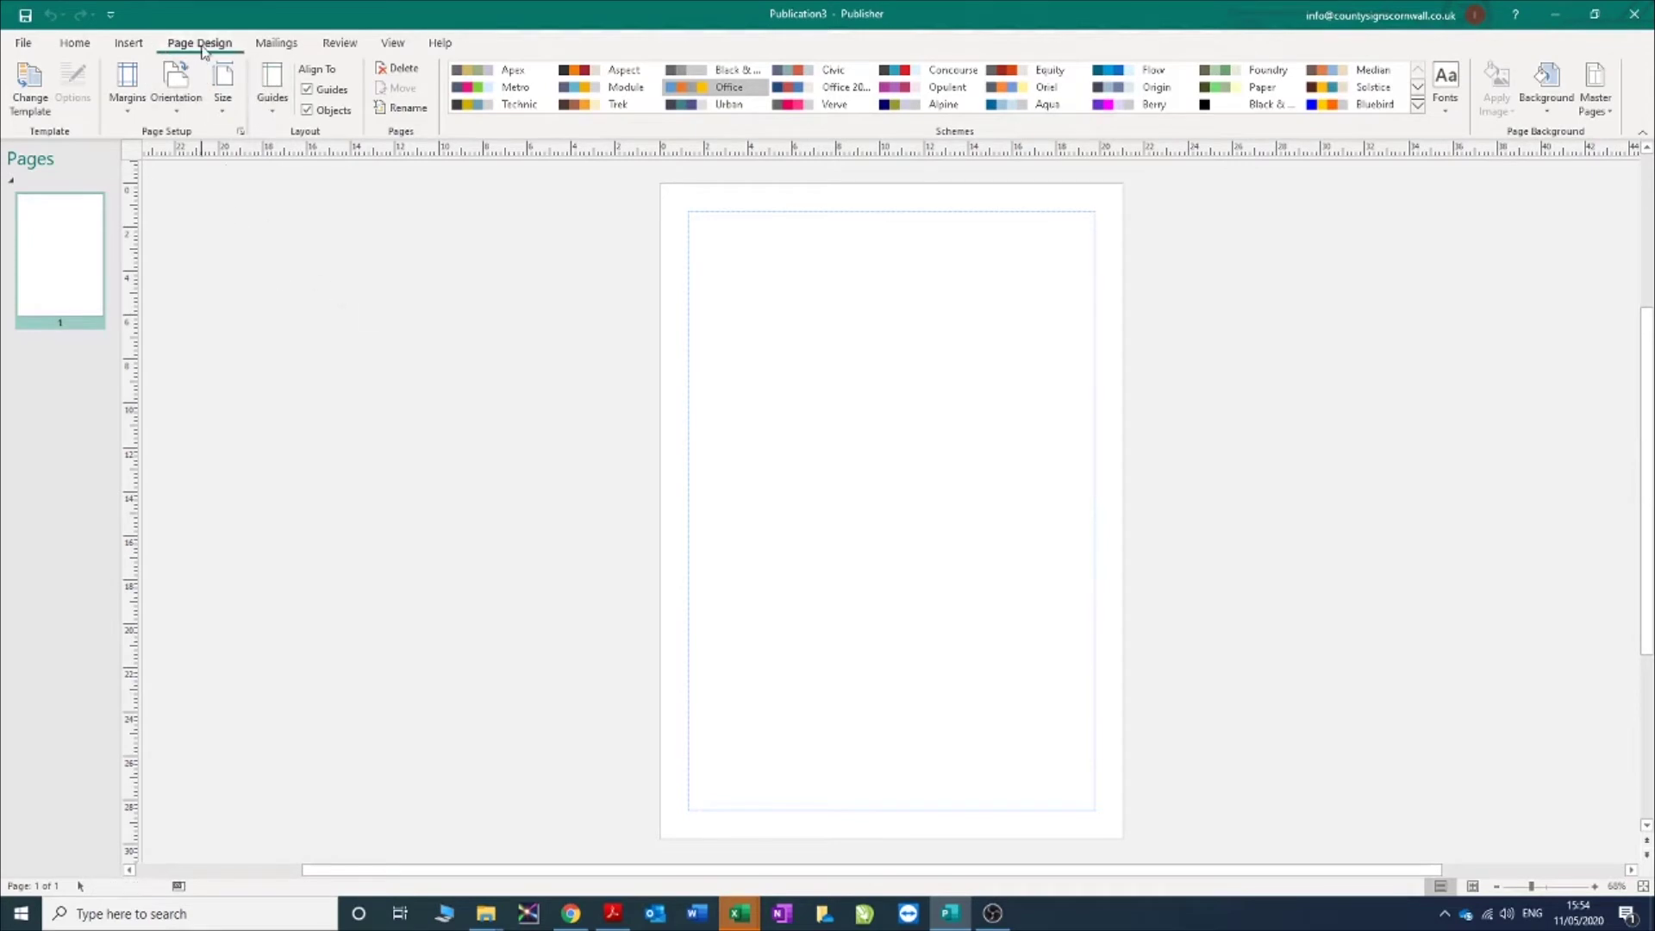
pyautogui.click(224, 86)
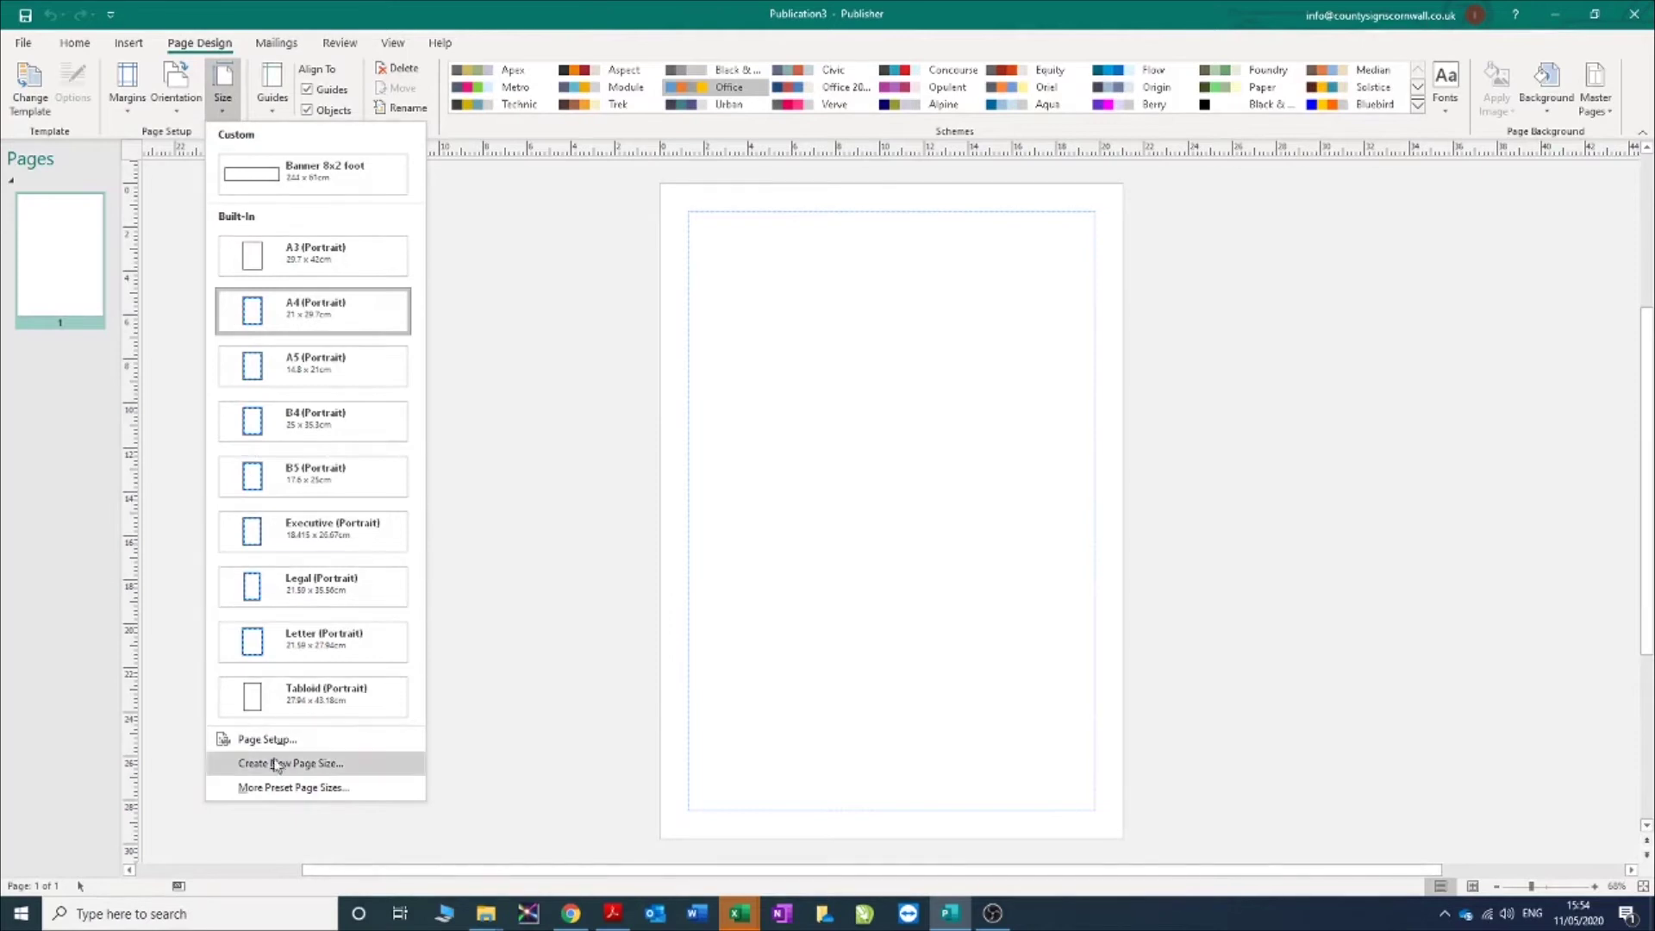
# Start a new page size named '8x2 foot banner' and enter its width and 61 cm height.
pyautogui.click(326, 765)
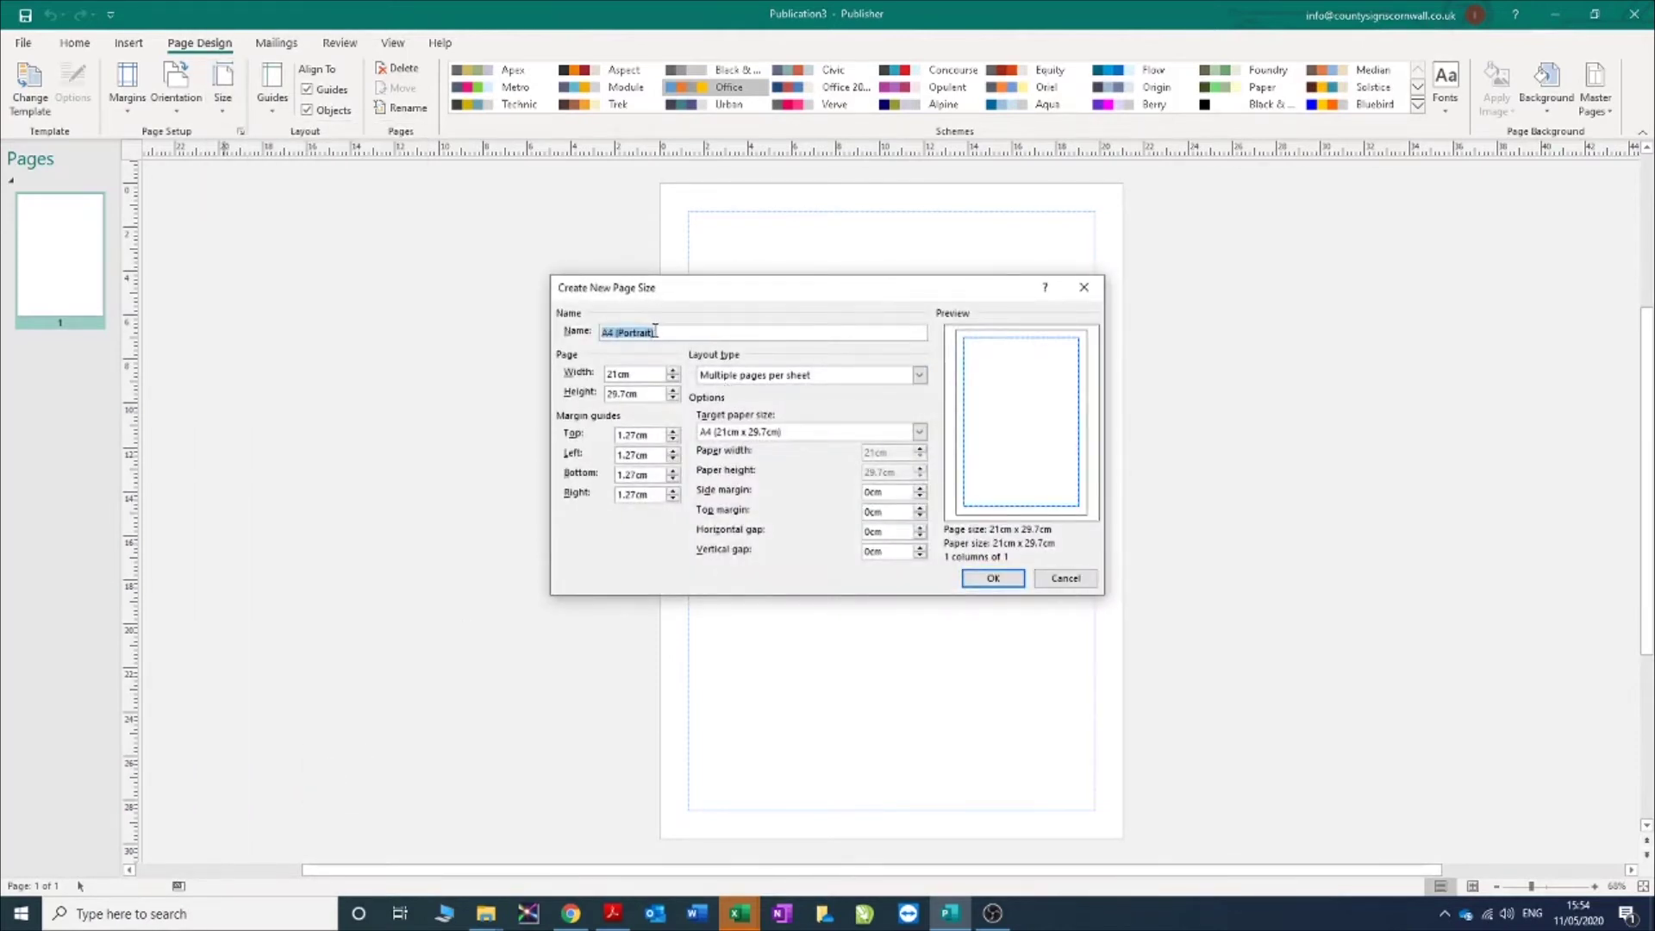
pyautogui.write('8x2 foot banner')
pyautogui.doubleClick(646, 374)
pyautogui.write('244')
pyautogui.press('Tab')
pyautogui.write('61')
pyautogui.press('Tab')
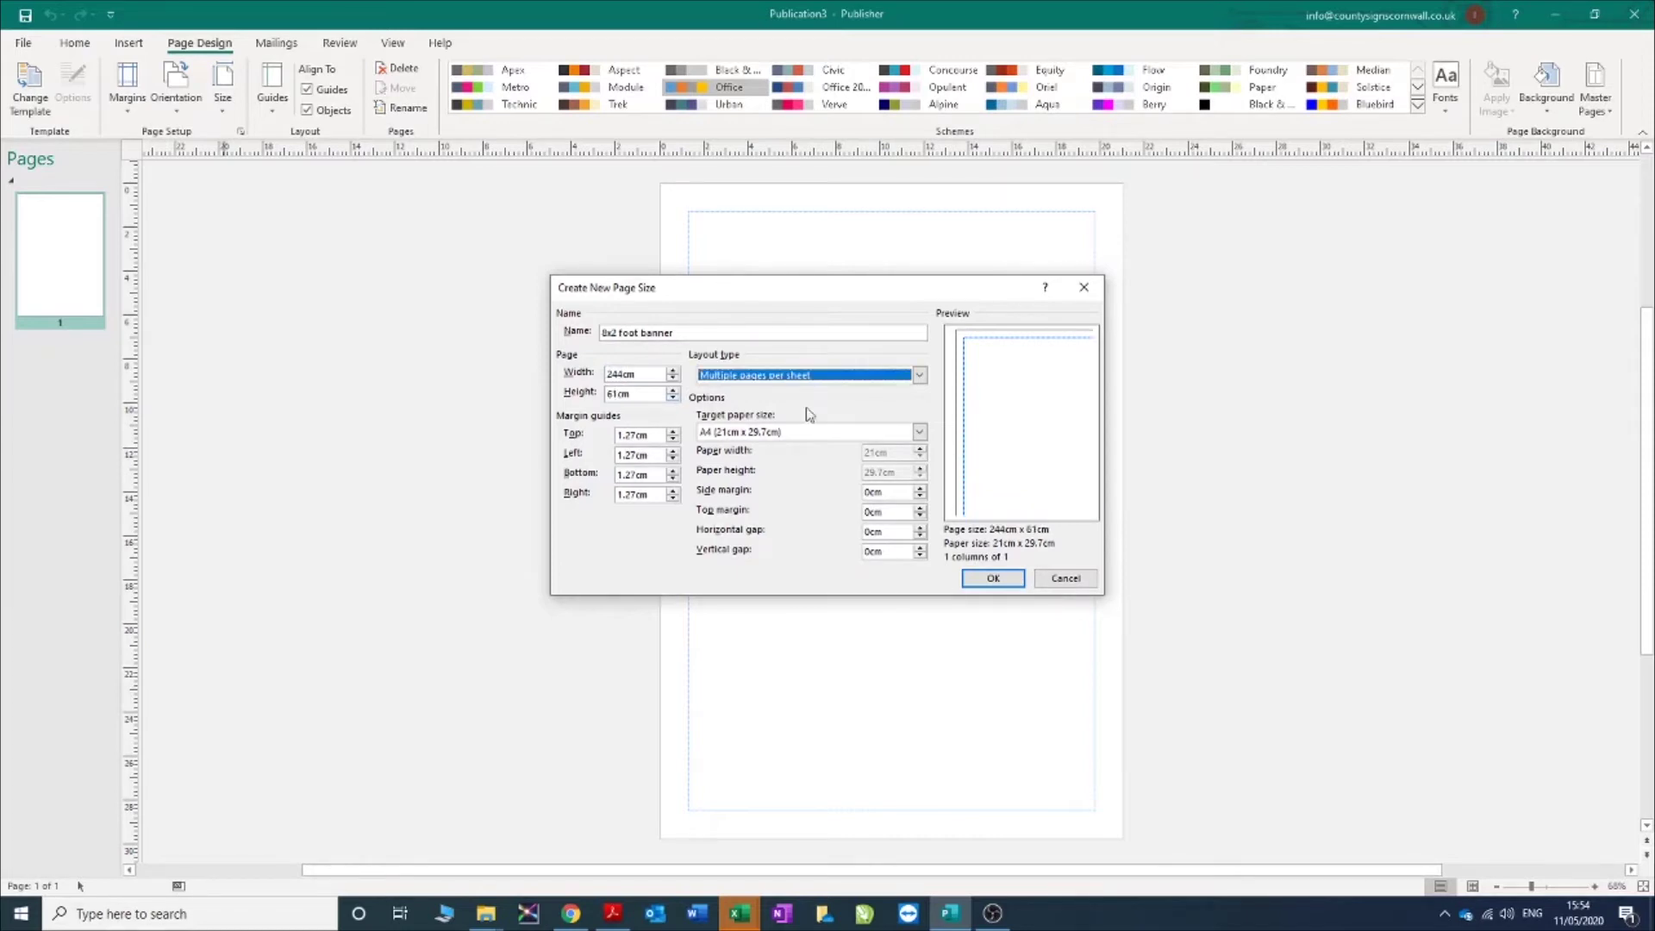
# Choose a custom target paper size of 244 × 61 cm.
pyautogui.click(920, 431)
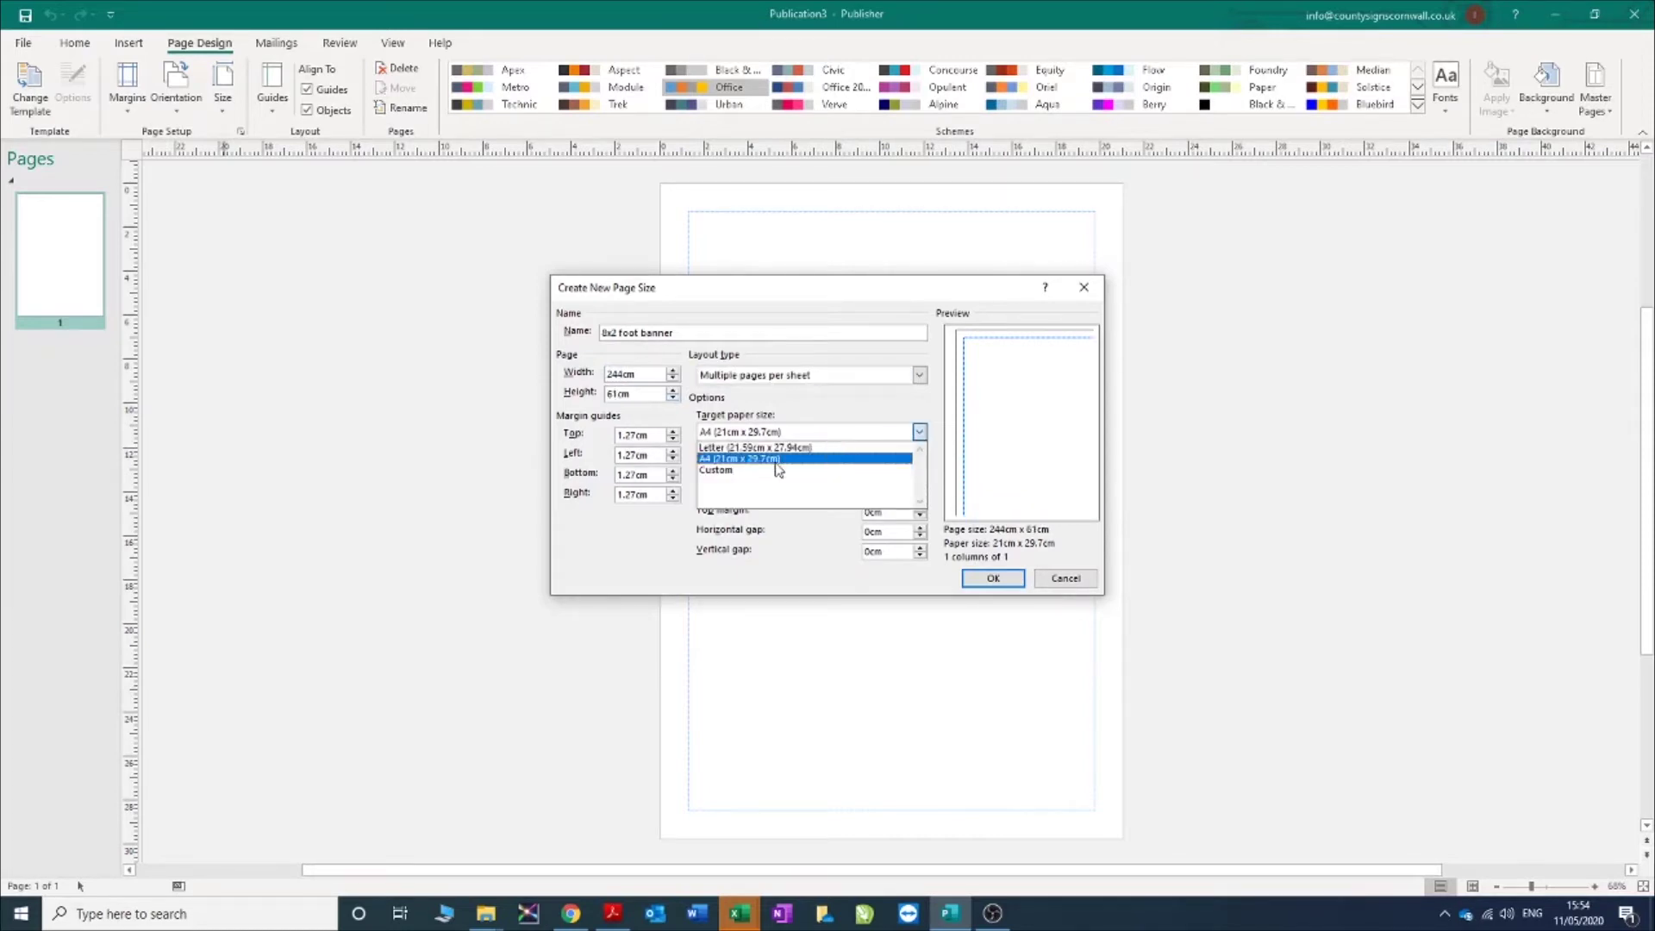
pyautogui.click(893, 411)
pyautogui.click(775, 434)
pyautogui.click(728, 469)
pyautogui.doubleClick(888, 451)
pyautogui.write('244')
pyautogui.press('Tab')
pyautogui.write('61')
pyautogui.press('Tab')
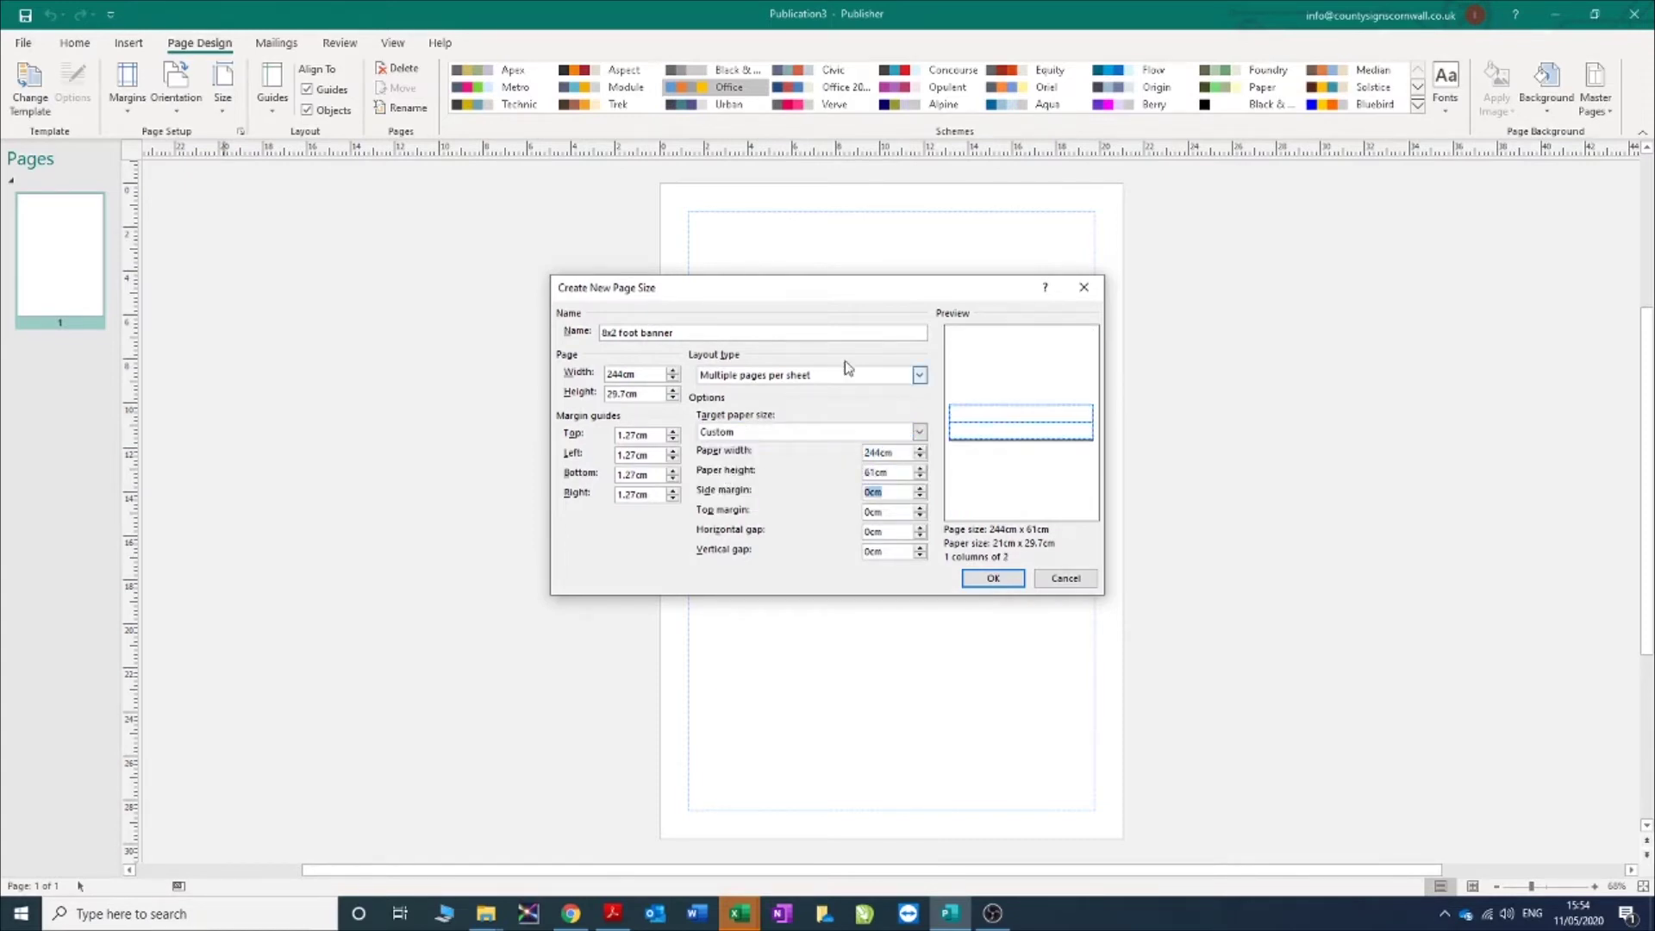
# Re-enter the 61 cm page height, set all margins to 0, and apply the banner size.
pyautogui.doubleClick(632, 394)
pyautogui.write('61')
pyautogui.press('Tab')
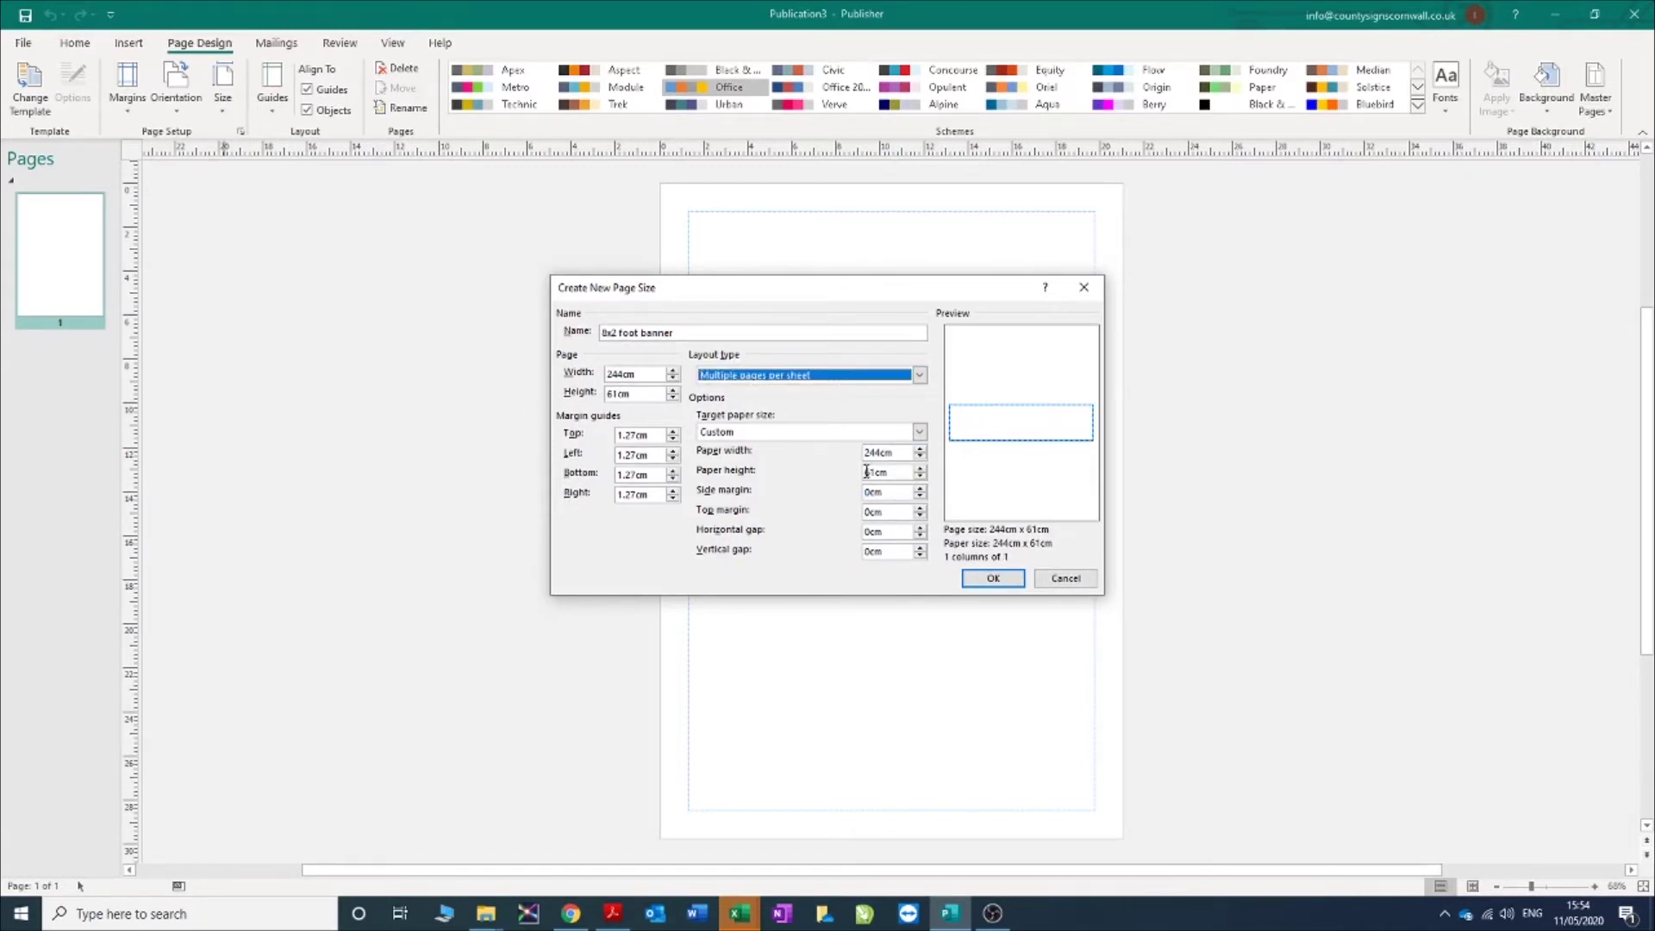
pyautogui.doubleClick(638, 436)
pyautogui.write('0')
pyautogui.press('Tab')
pyautogui.write('0')
pyautogui.press('Tab')
pyautogui.write('0')
pyautogui.press('Tab')
pyautogui.write('0')
pyautogui.press('Tab')
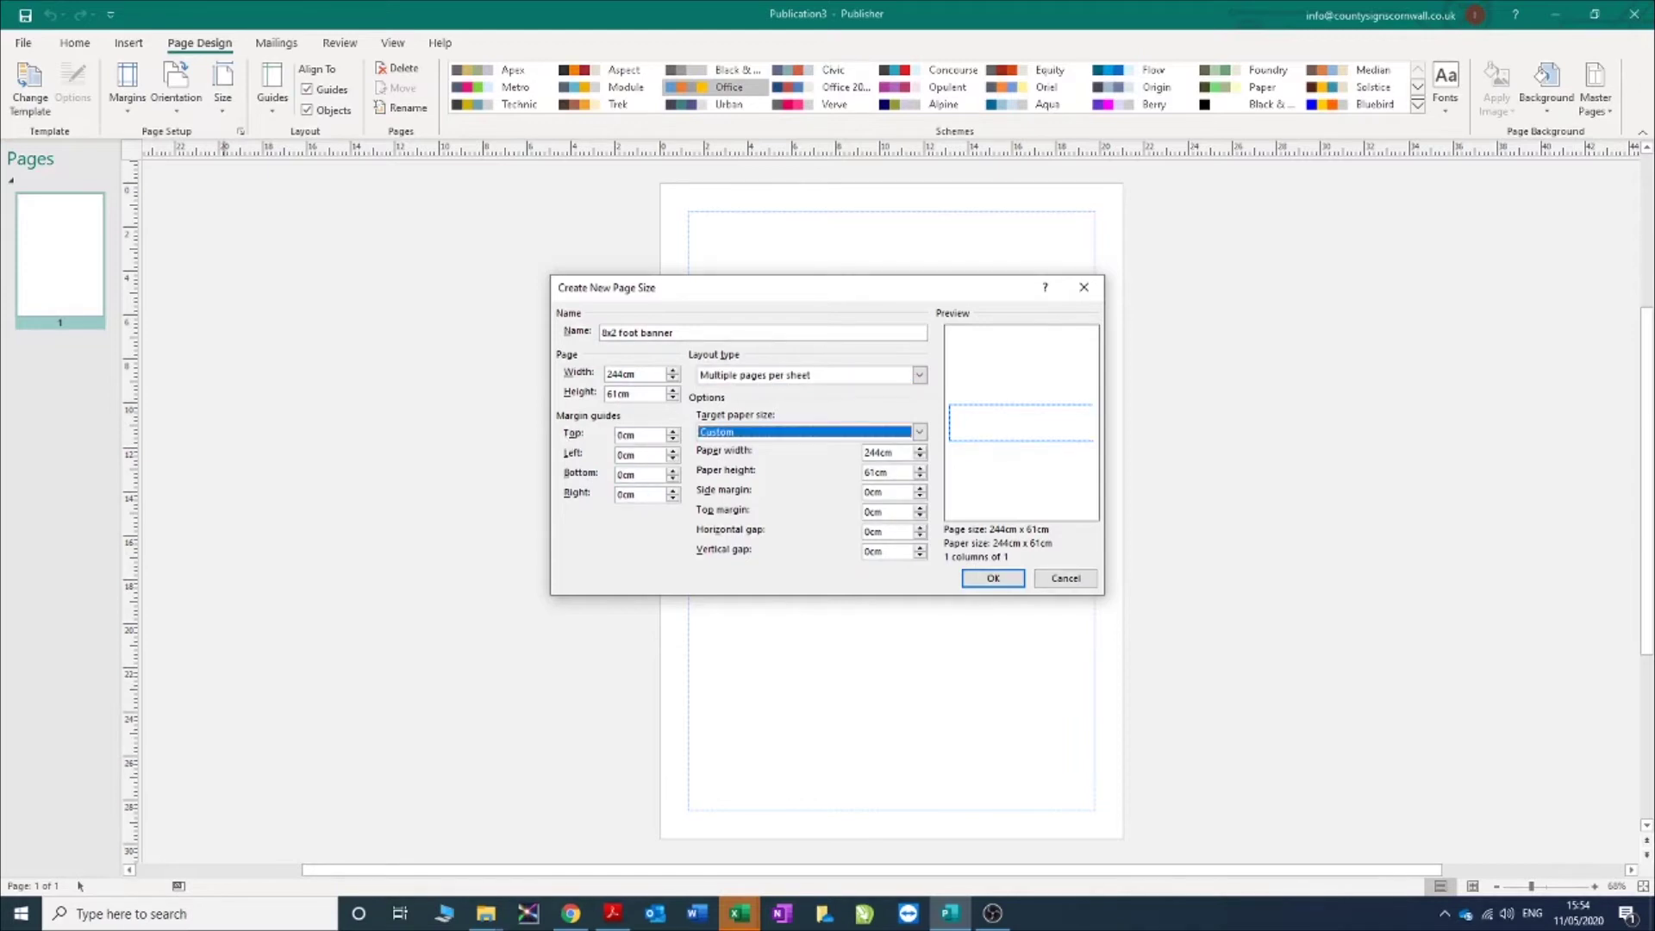
pyautogui.moveTo(991, 582); pyautogui.dragTo(746, 525)
pyautogui.press('Return')
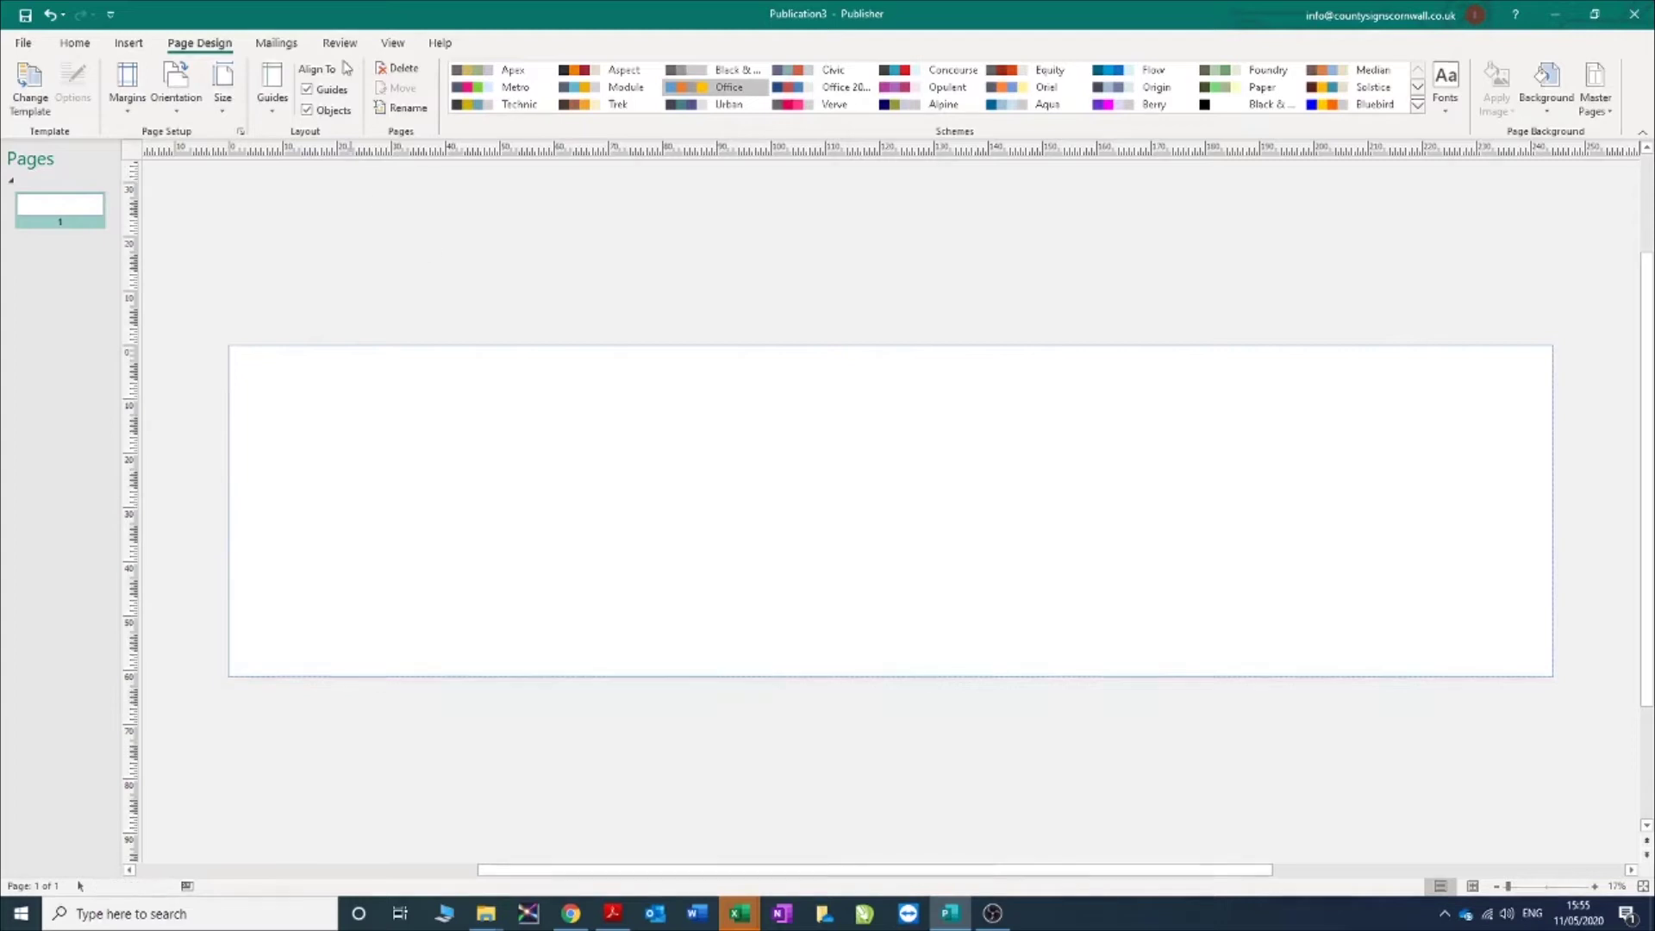
# Insert a rectangle shape spanning the middle of the banner page, about 140 × 34 cm.
pyautogui.click(128, 43)
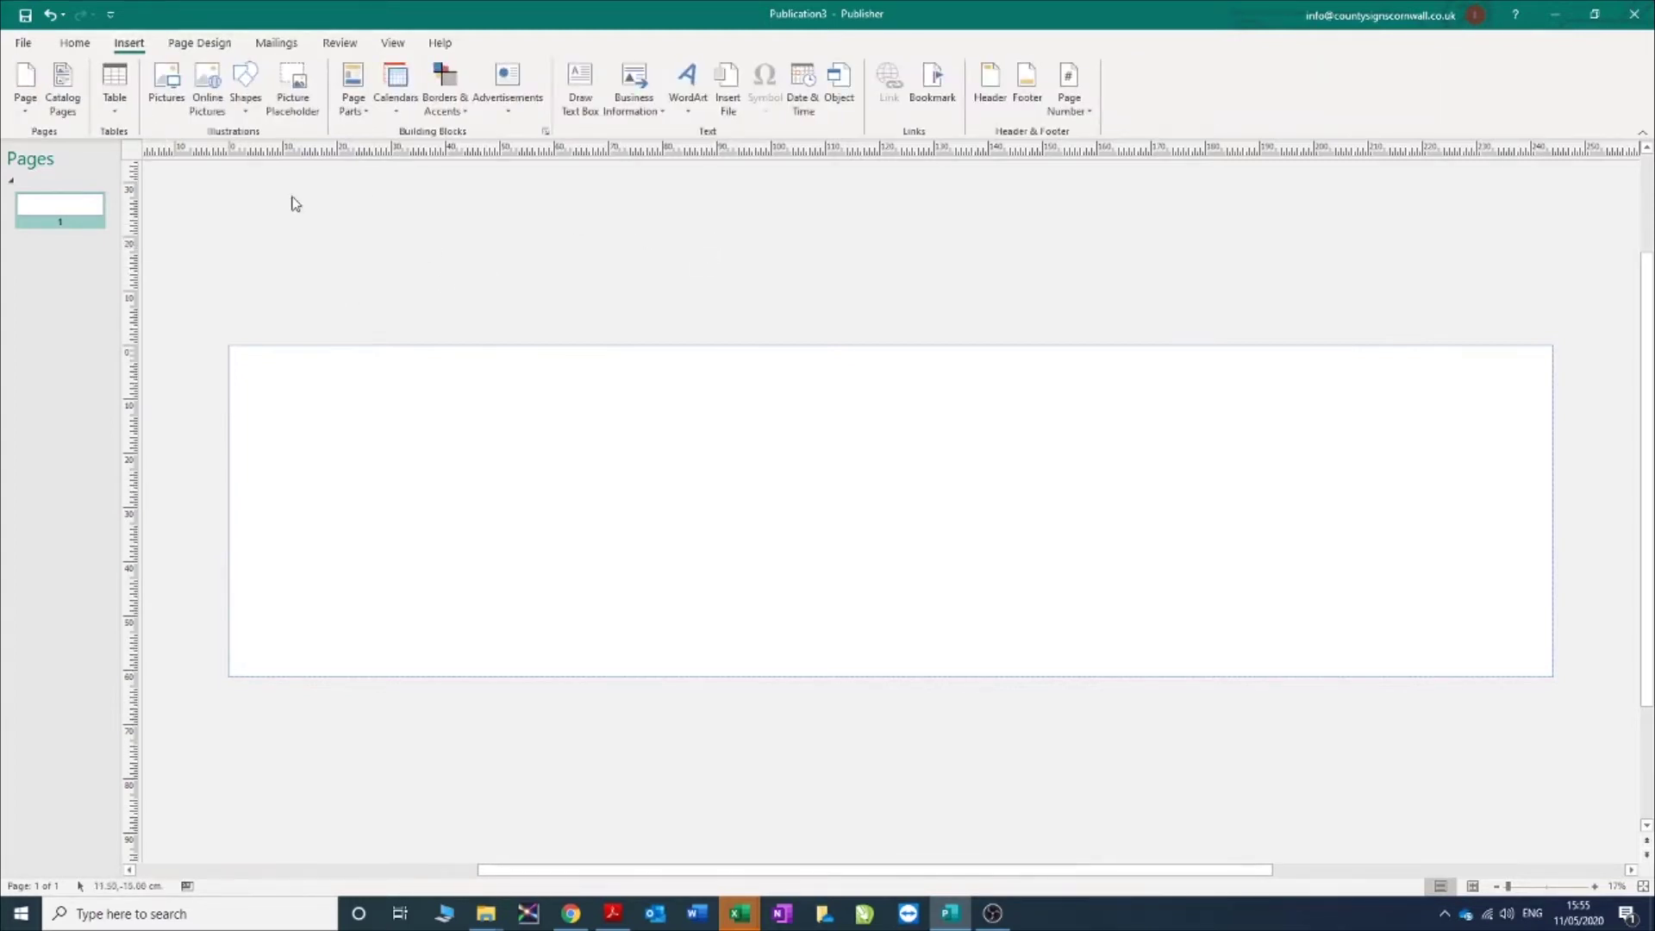
pyautogui.click(247, 87)
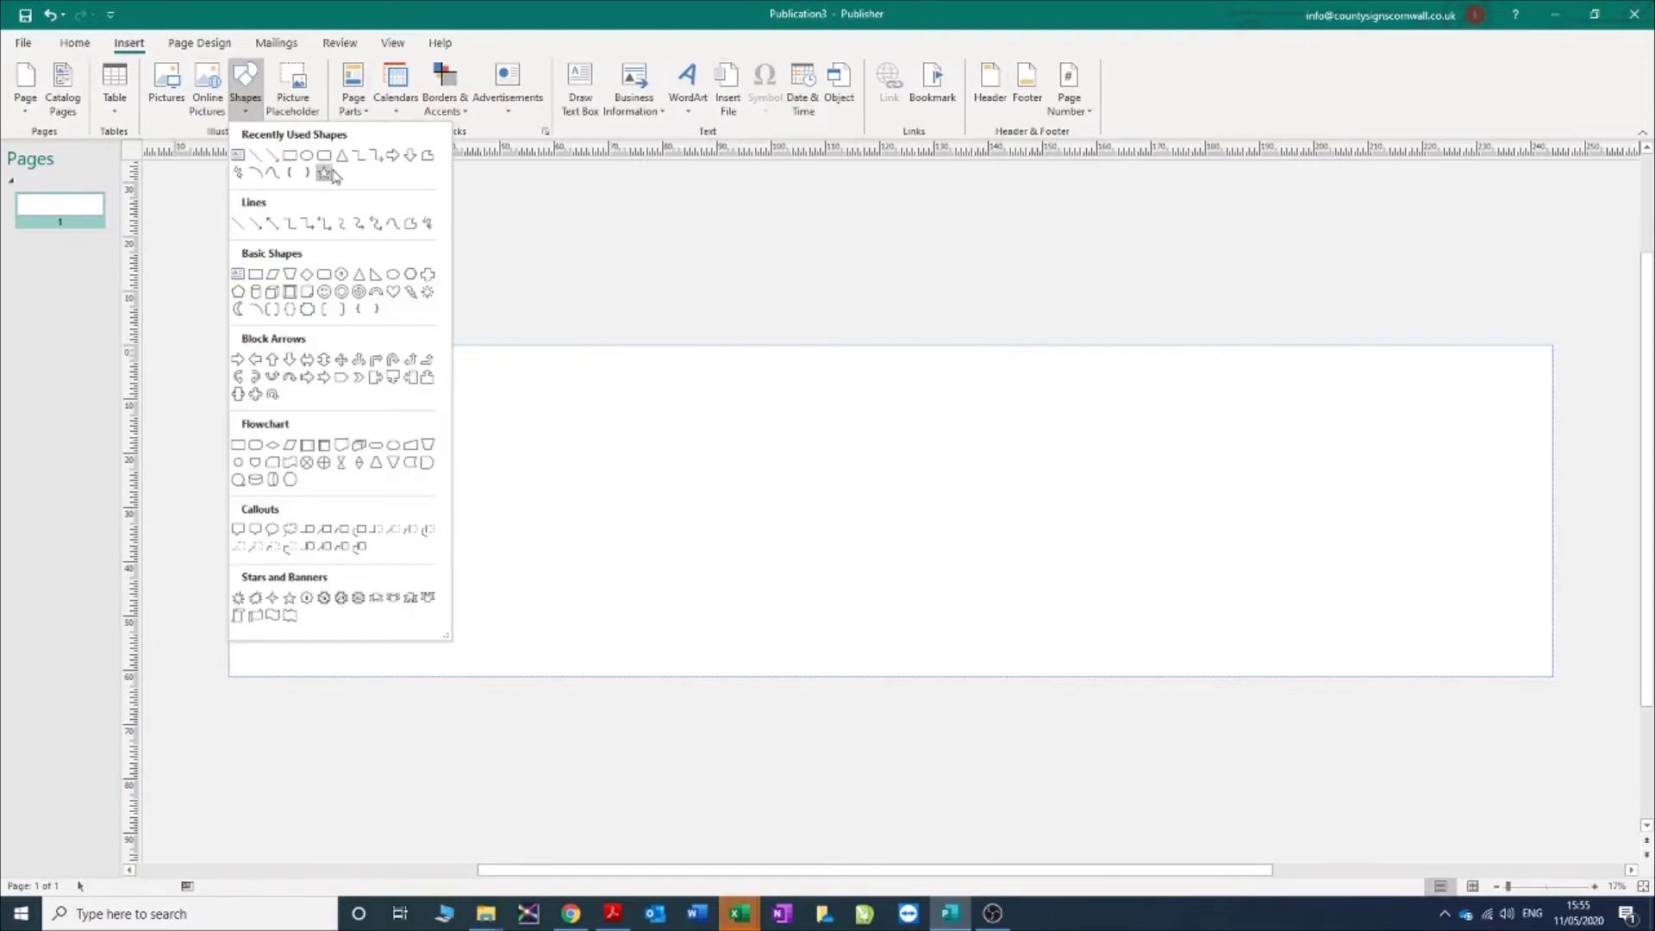
pyautogui.click(290, 155)
pyautogui.moveTo(367, 390)
pyautogui.mouseDown()
pyautogui.moveTo(946, 561)
pyautogui.moveTo(1130, 574)
pyautogui.mouseUp()
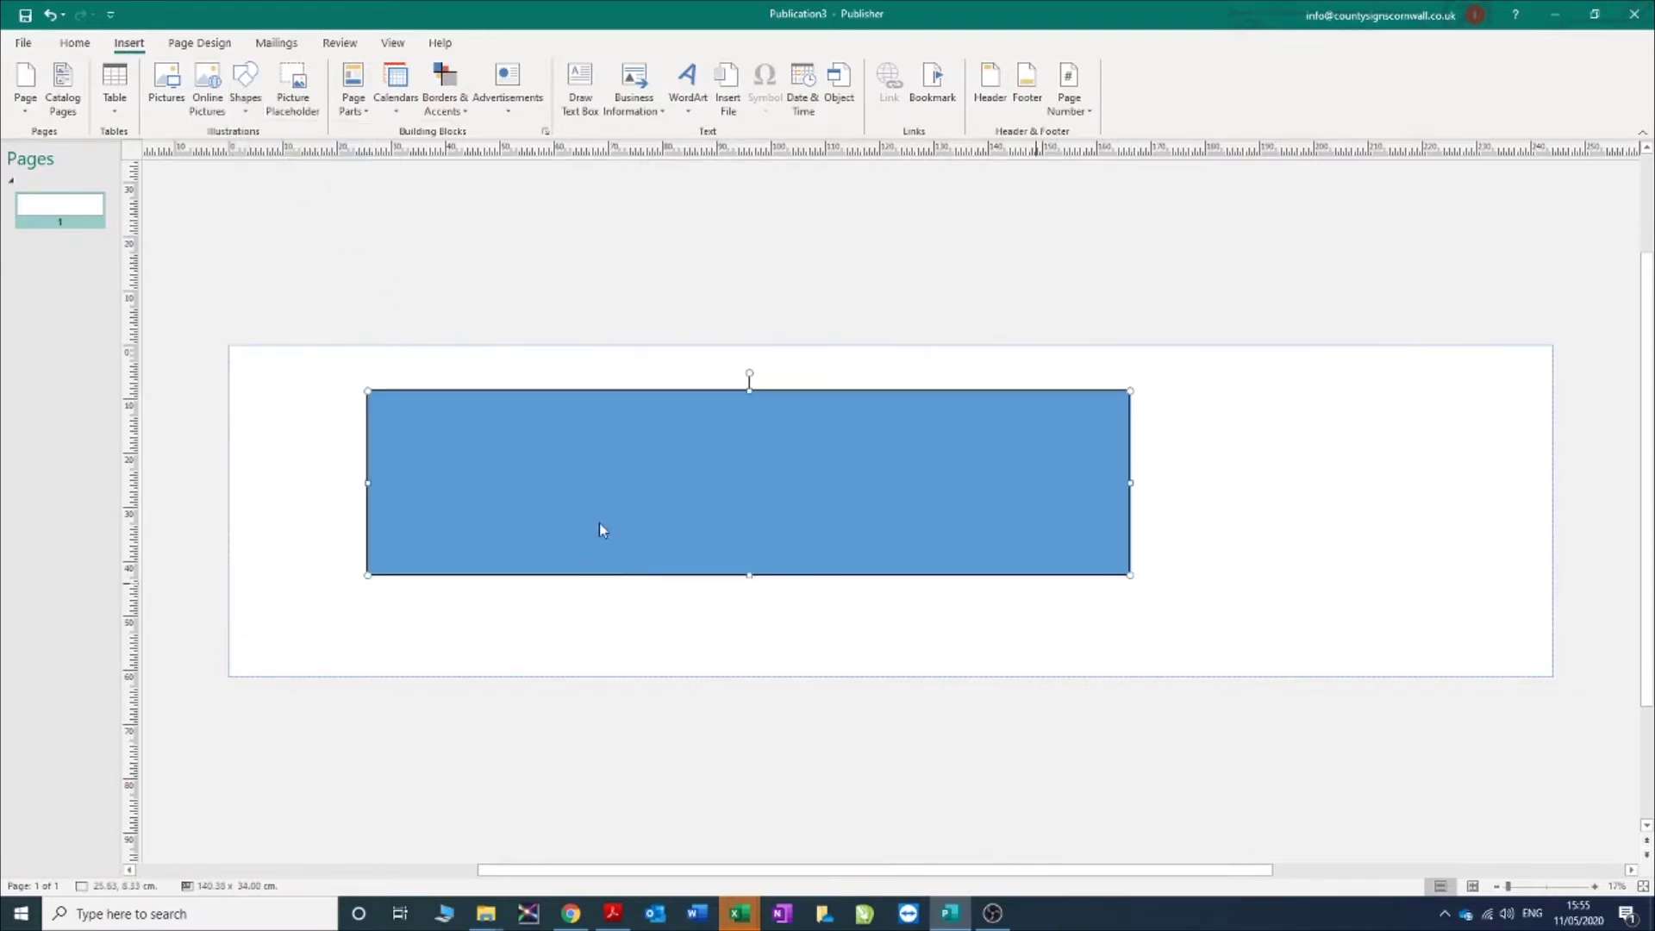
pyautogui.rightClick(579, 439)
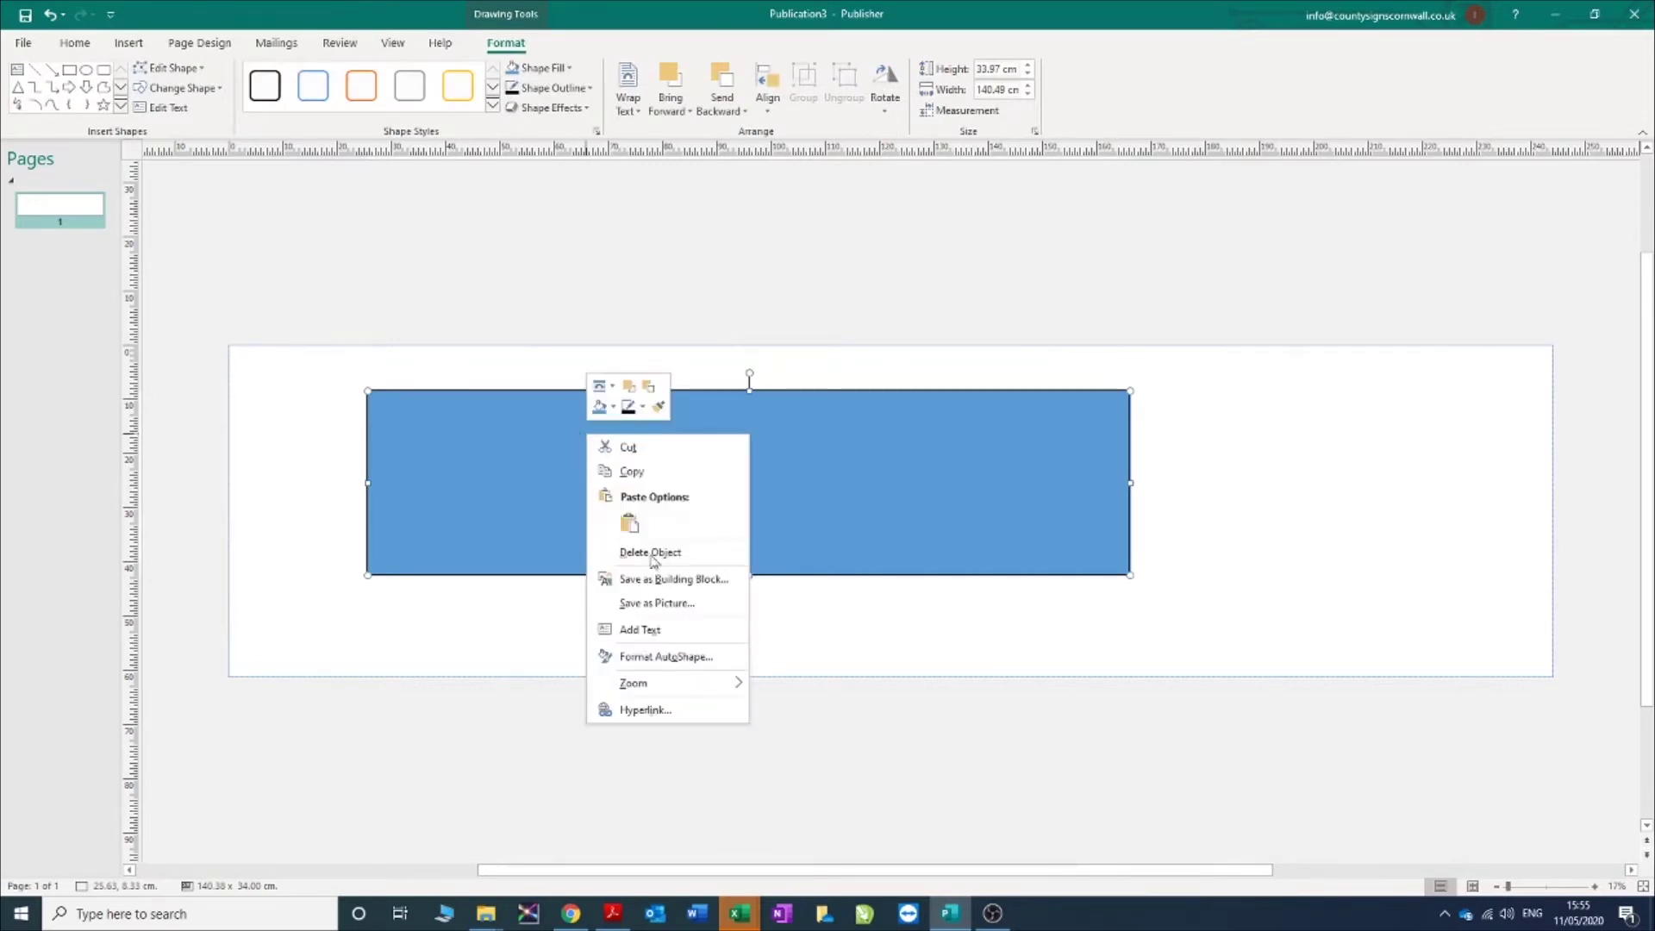
# In Format AutoShape, open the custom fill colour picker and pick a cyan tone from the spectrum.
pyautogui.click(661, 658)
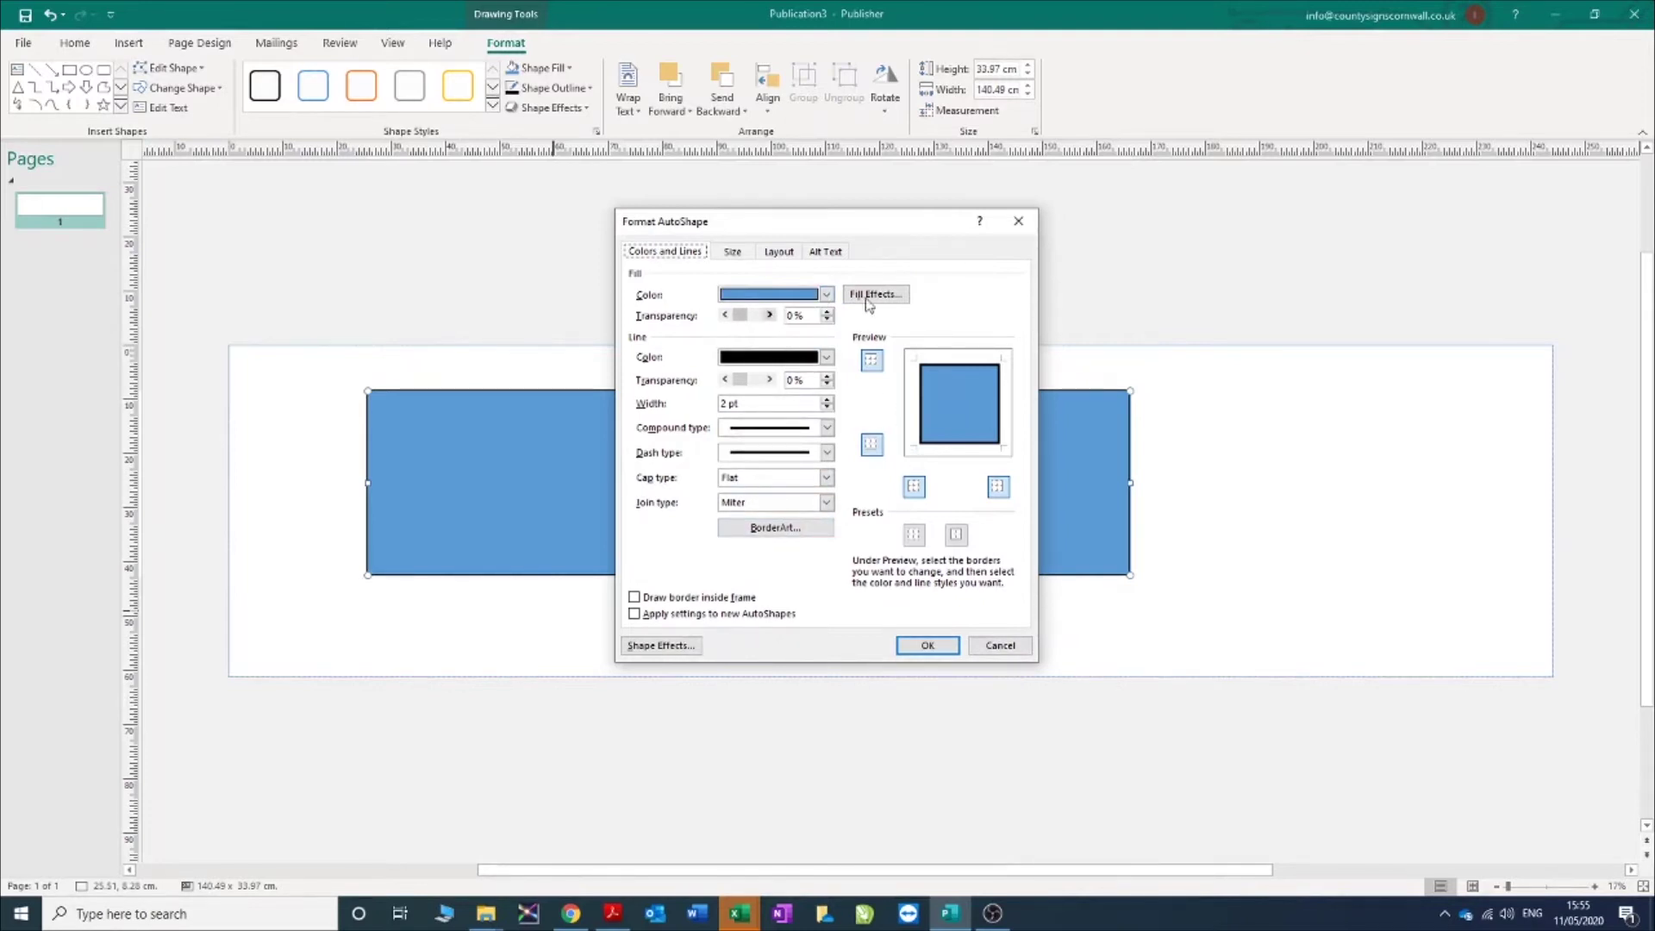
pyautogui.click(829, 295)
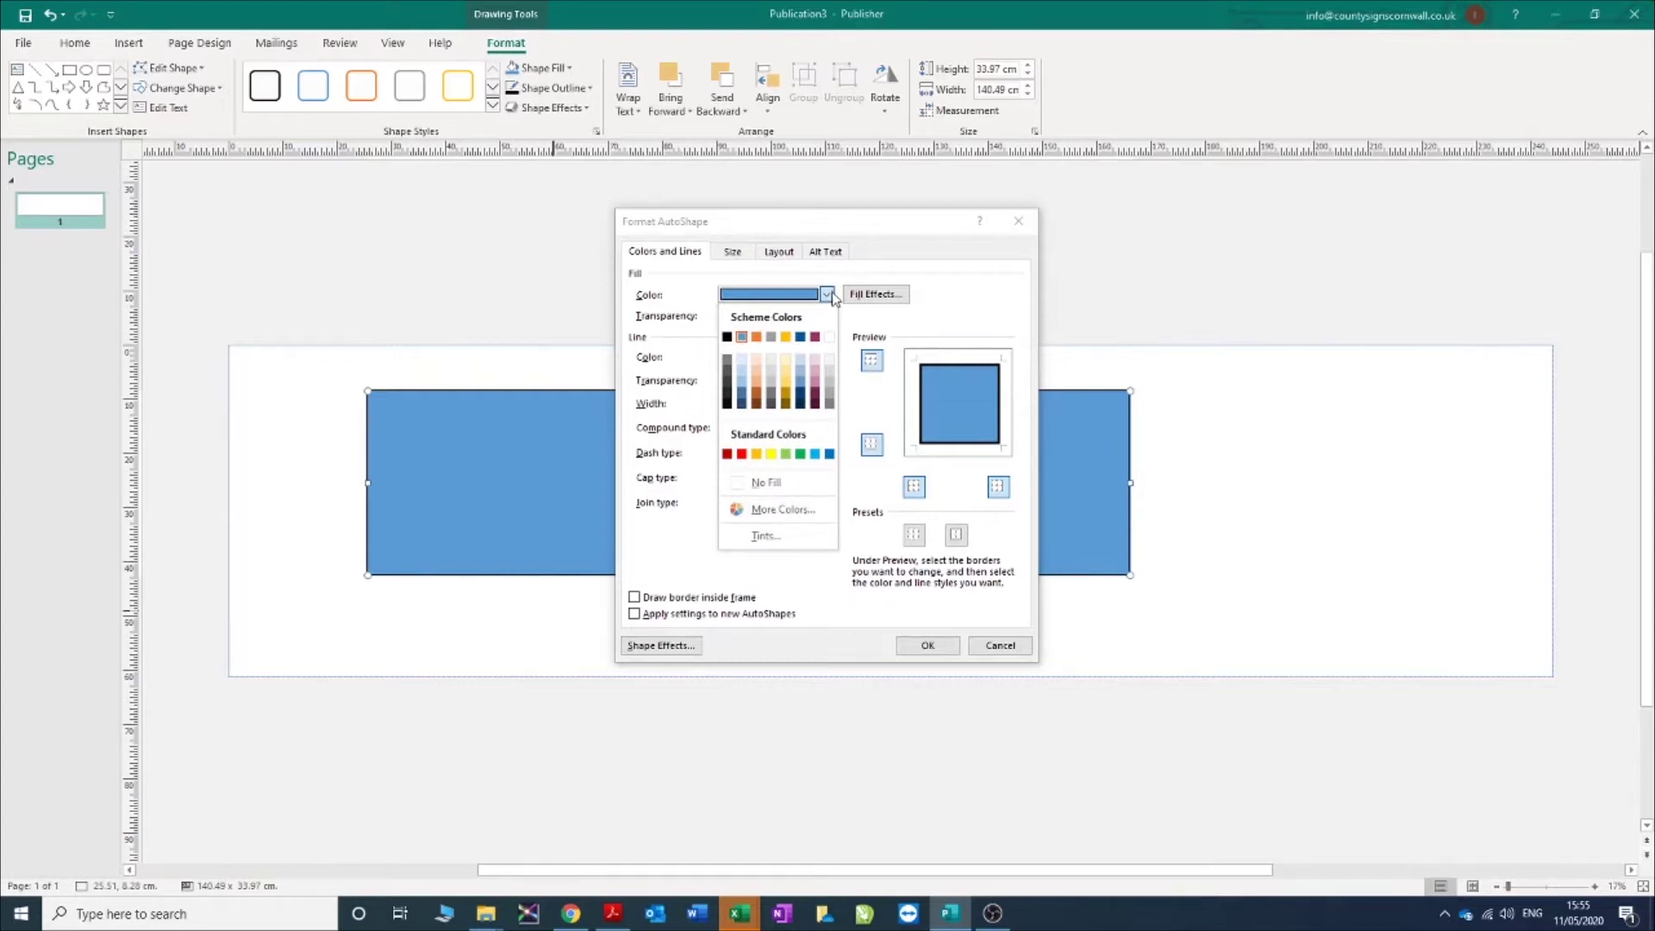
pyautogui.click(798, 511)
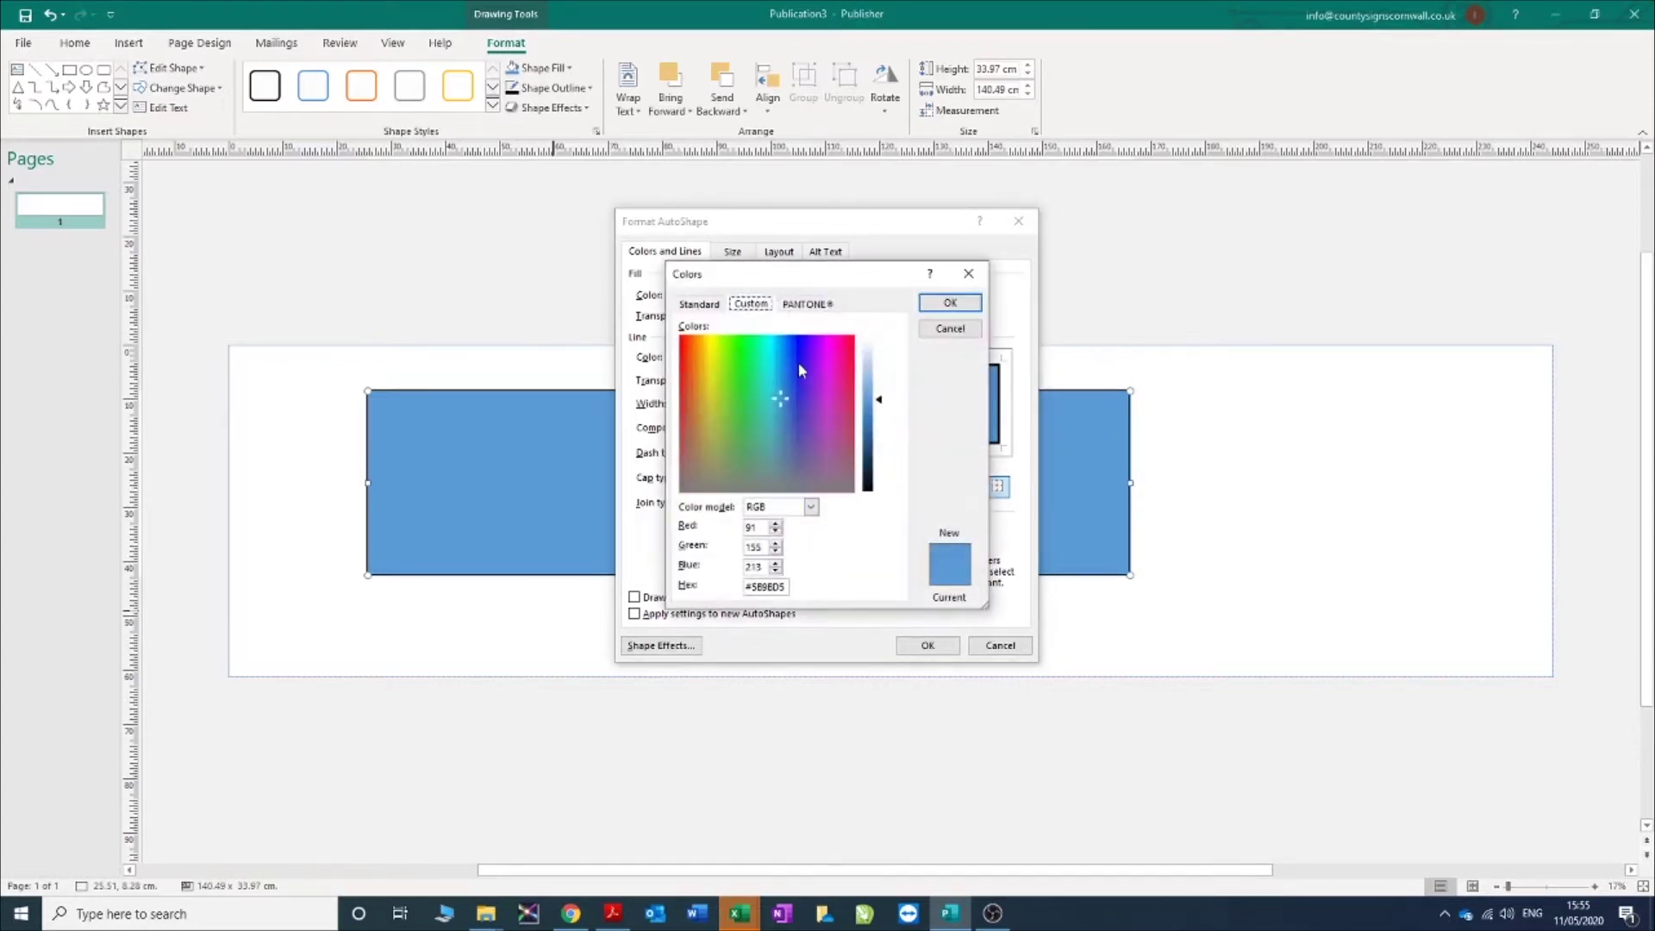
pyautogui.click(810, 507)
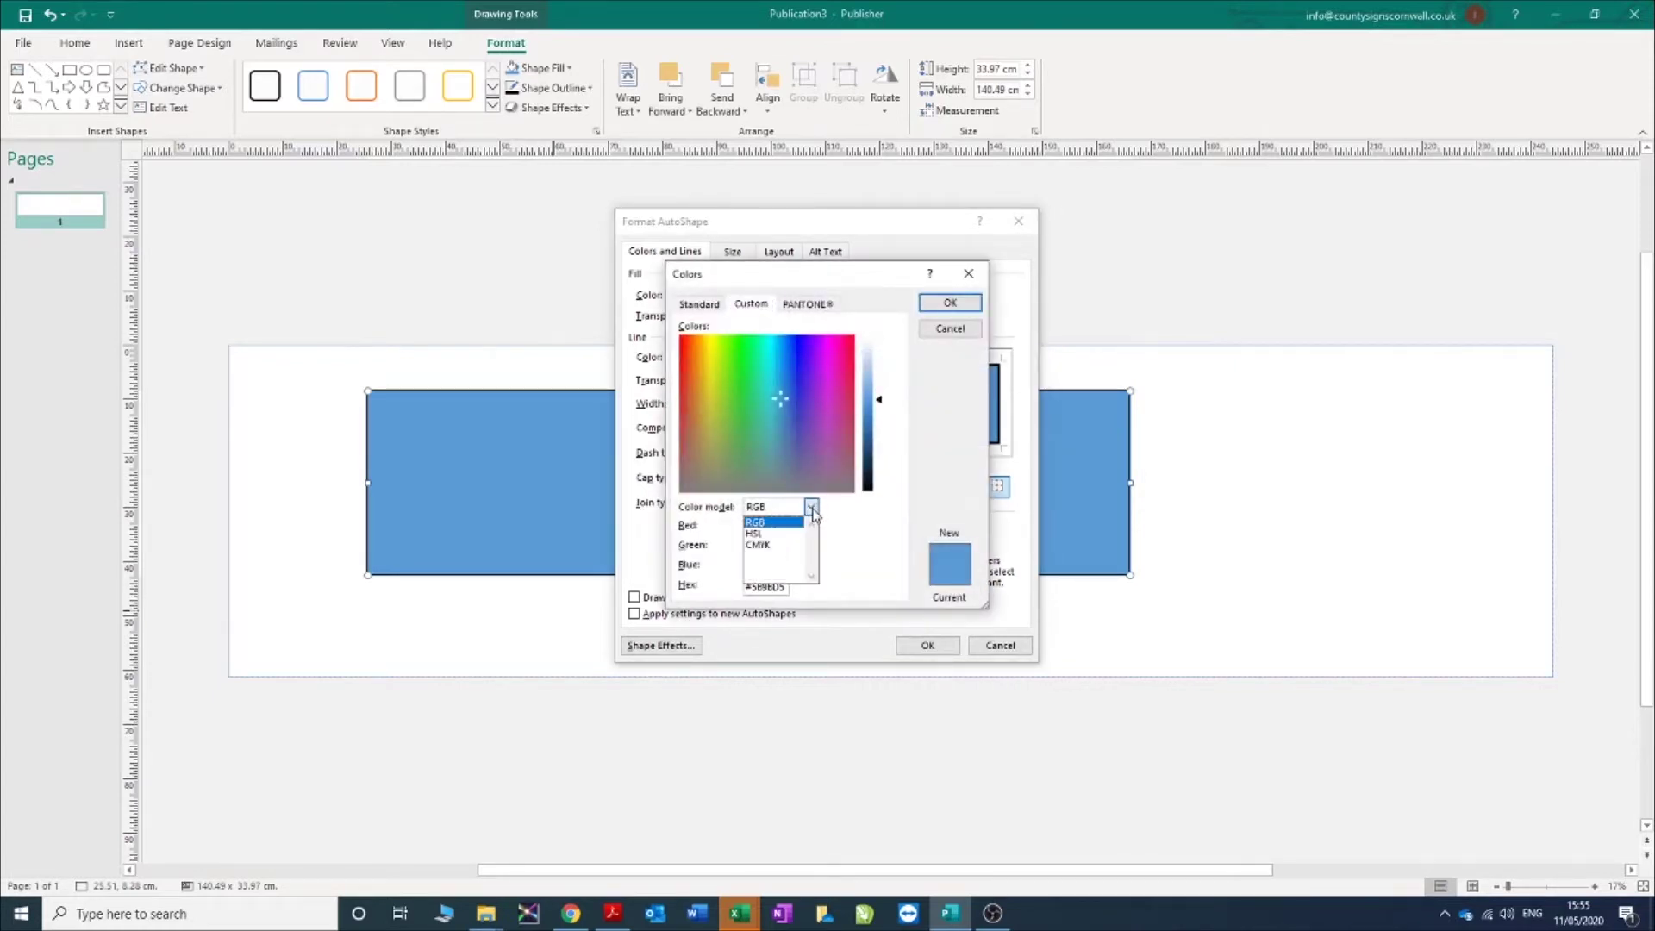
pyautogui.click(765, 544)
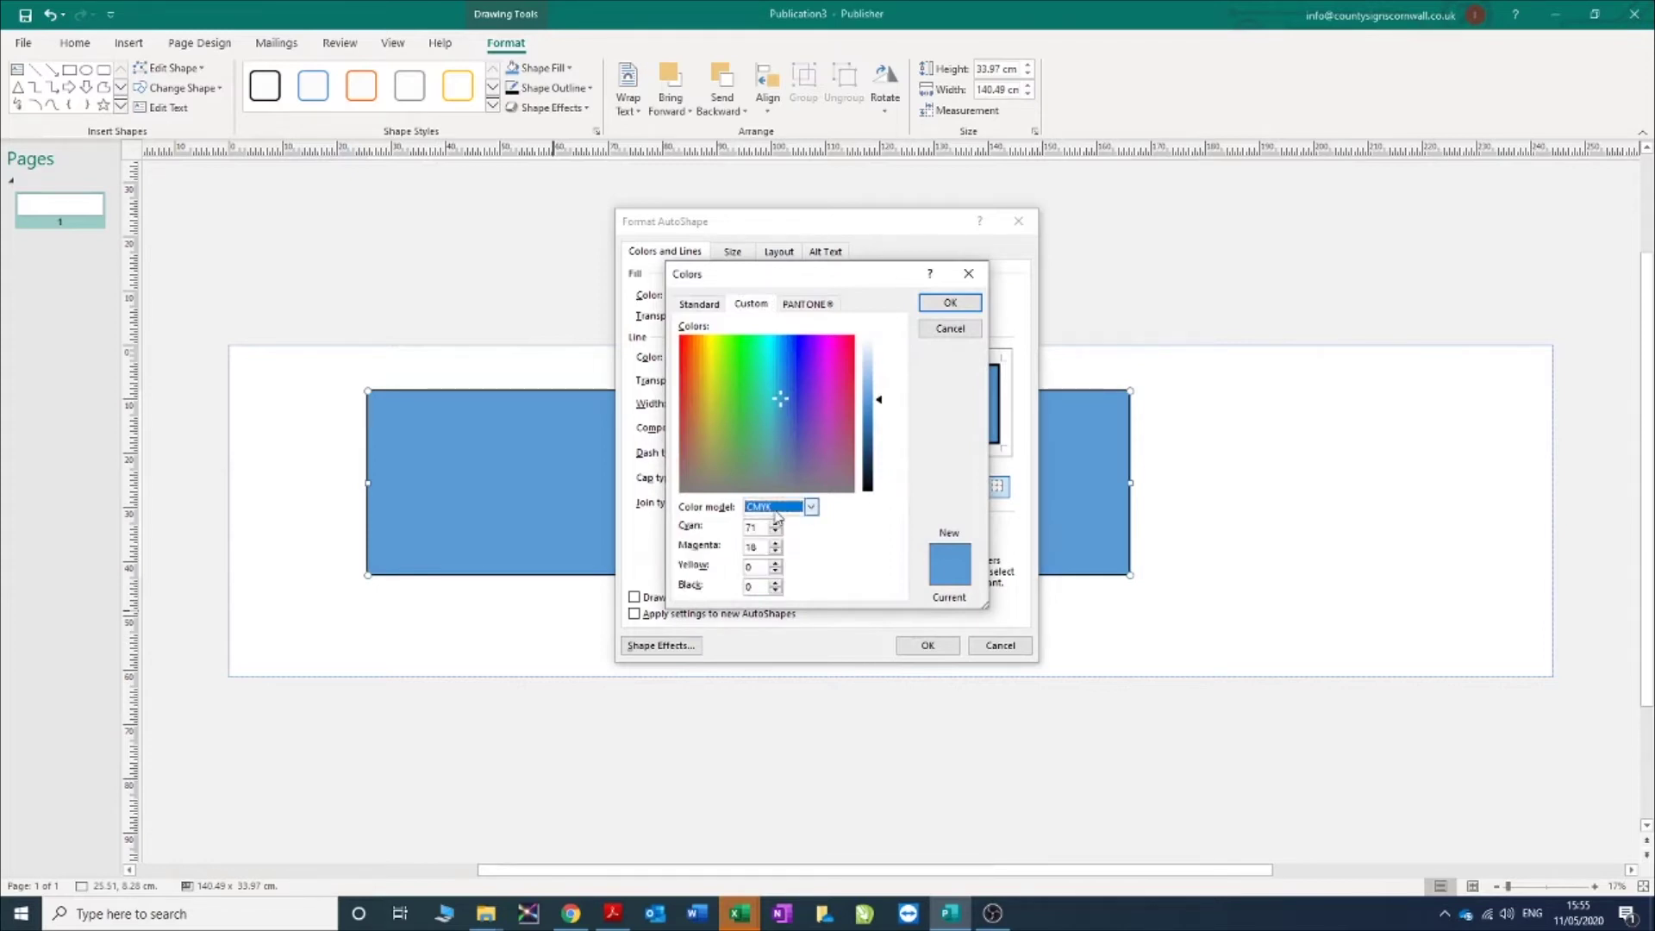
pyautogui.doubleClick(757, 528)
pyautogui.click(811, 507)
pyautogui.click(763, 523)
pyautogui.click(750, 371)
pyautogui.moveTo(749, 367)
pyautogui.mouseDown()
pyautogui.moveTo(757, 351)
pyautogui.moveTo(783, 358)
pyautogui.moveTo(760, 350)
pyautogui.moveTo(776, 369)
pyautogui.mouseUp()
# Set the fill colour to CMYK Cyan 80, Magenta 10 and accept it.
pyautogui.click(811, 507)
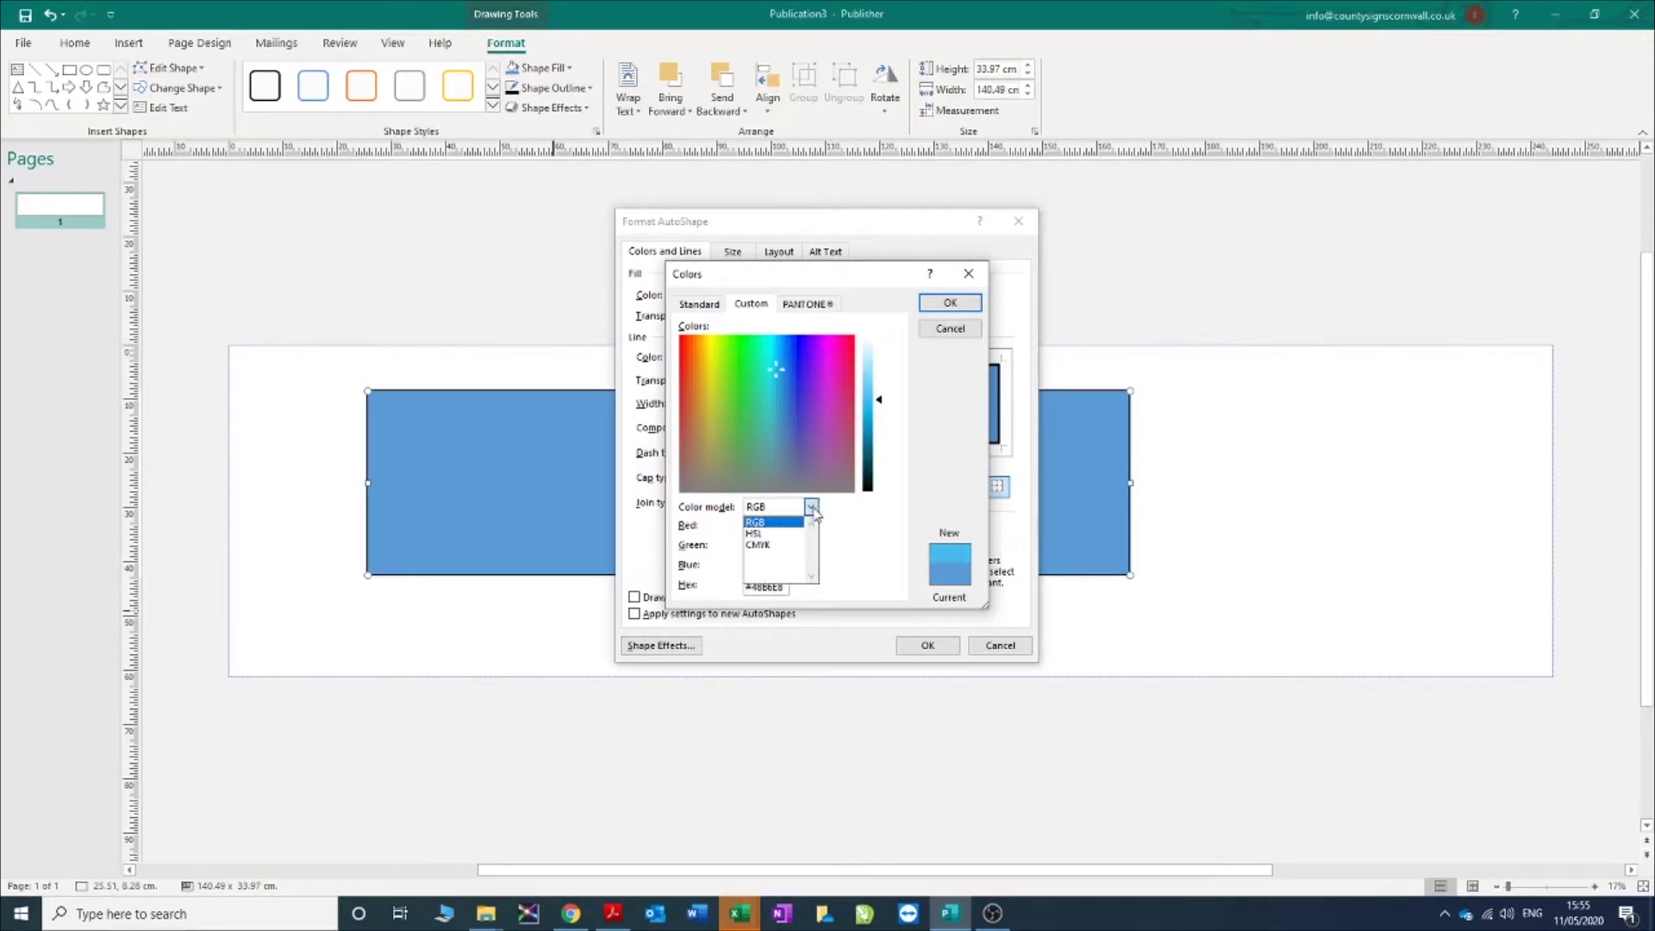
pyautogui.click(768, 547)
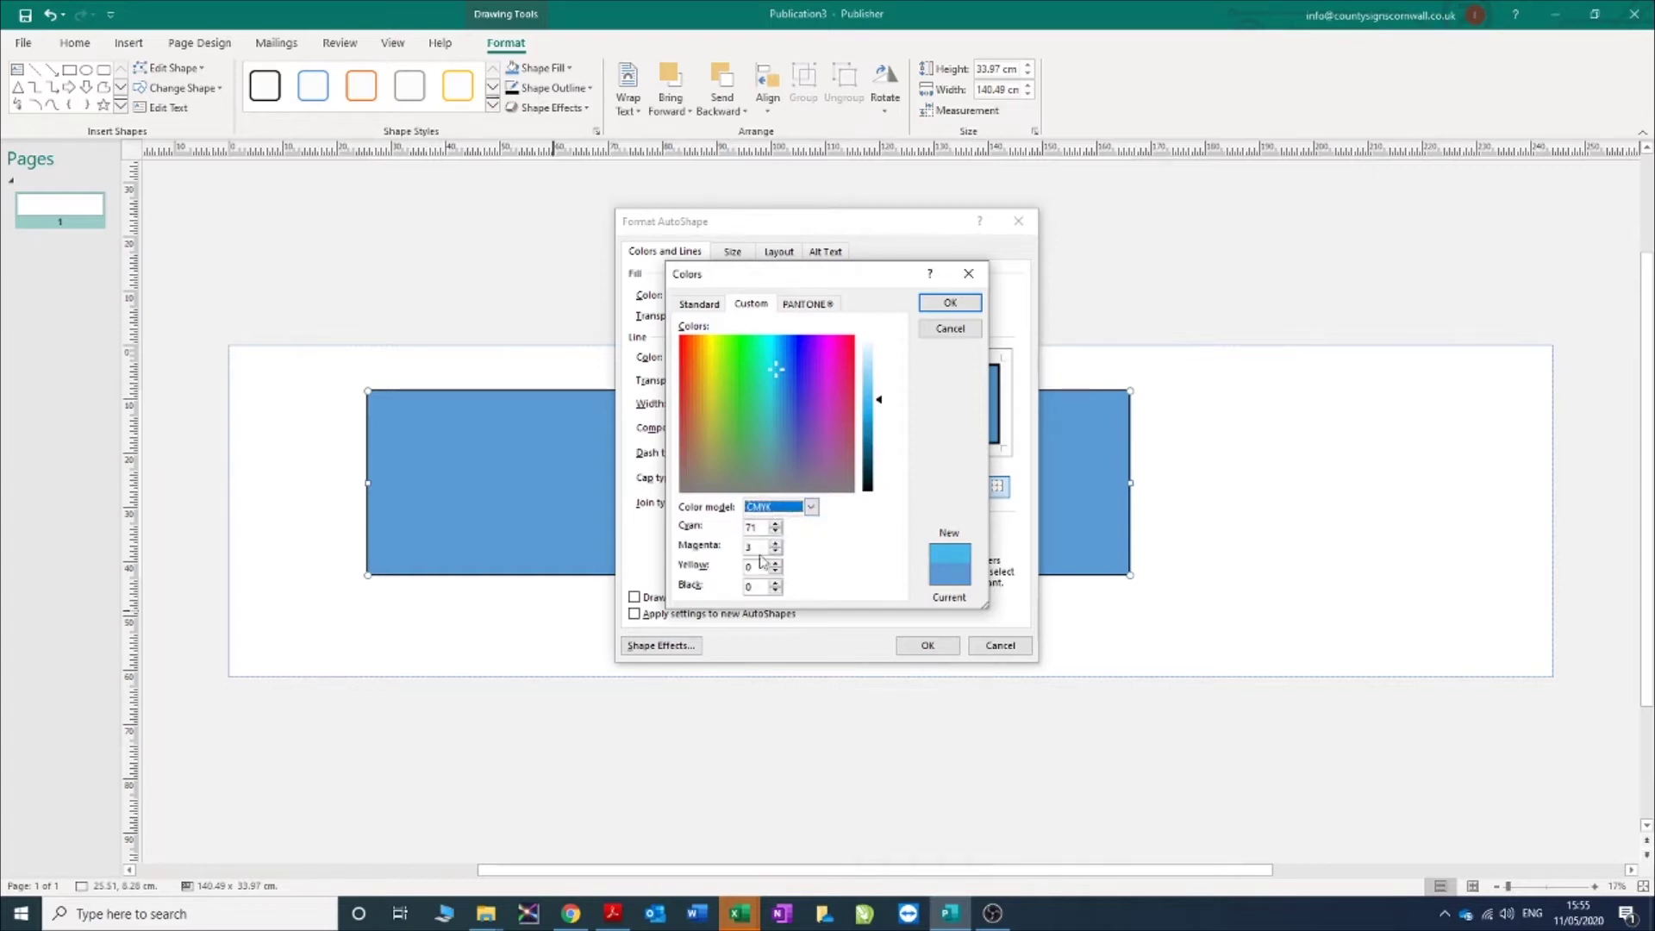
pyautogui.doubleClick(763, 528)
pyautogui.write('80')
pyautogui.press('Tab')
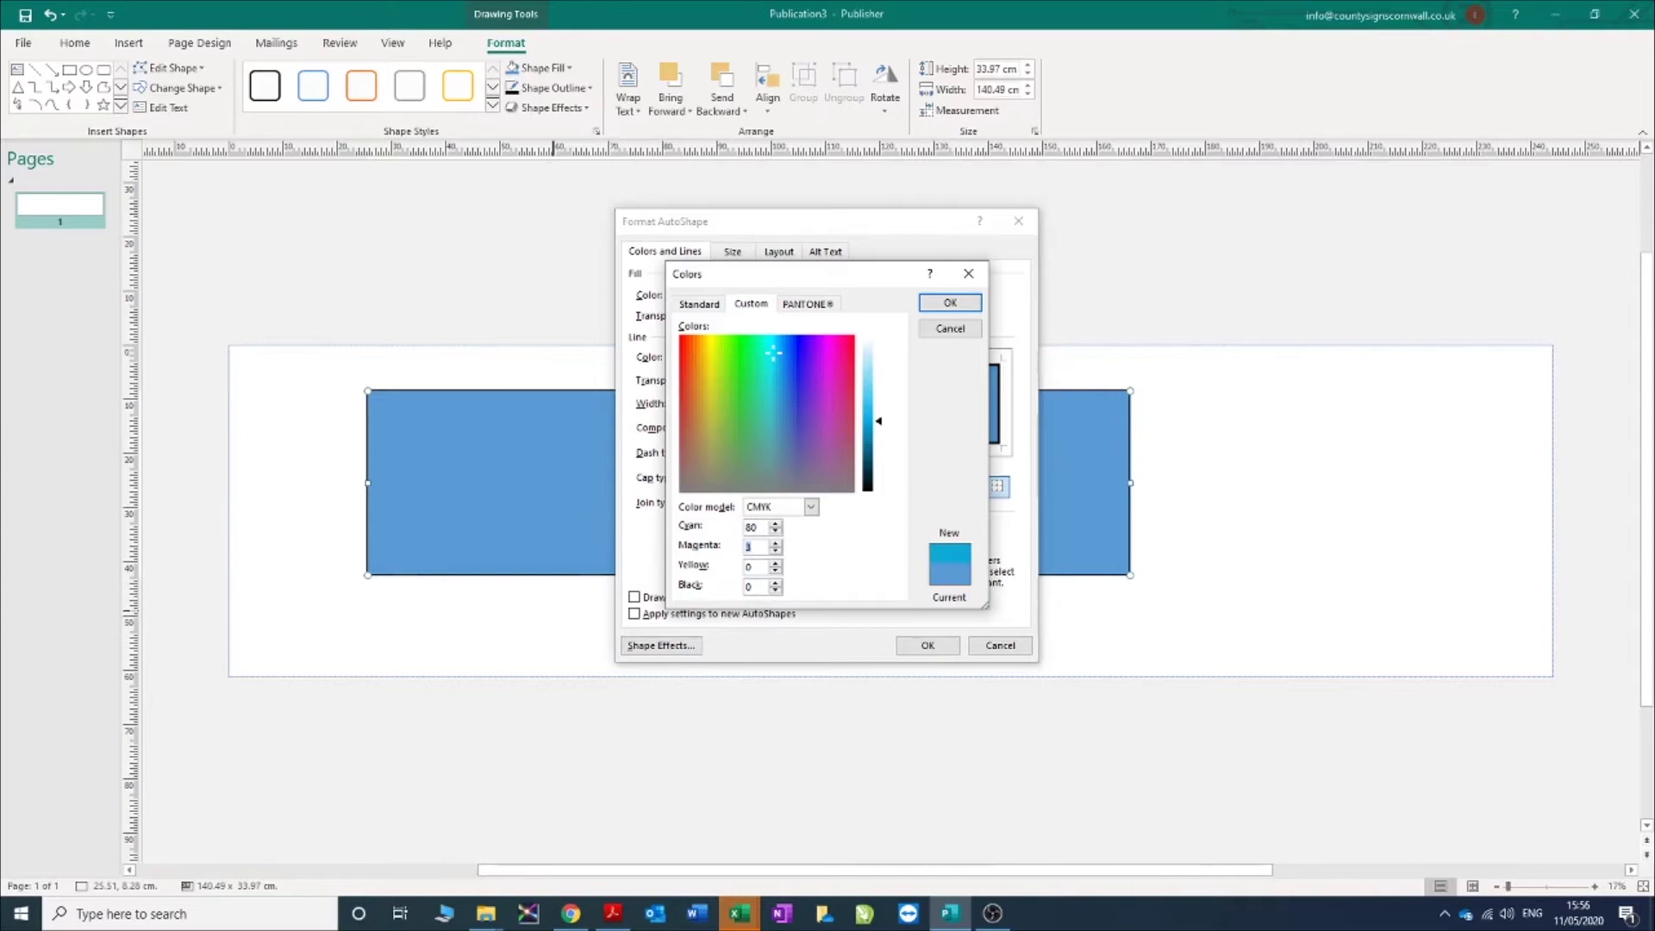
pyautogui.write('10')
pyautogui.click(950, 302)
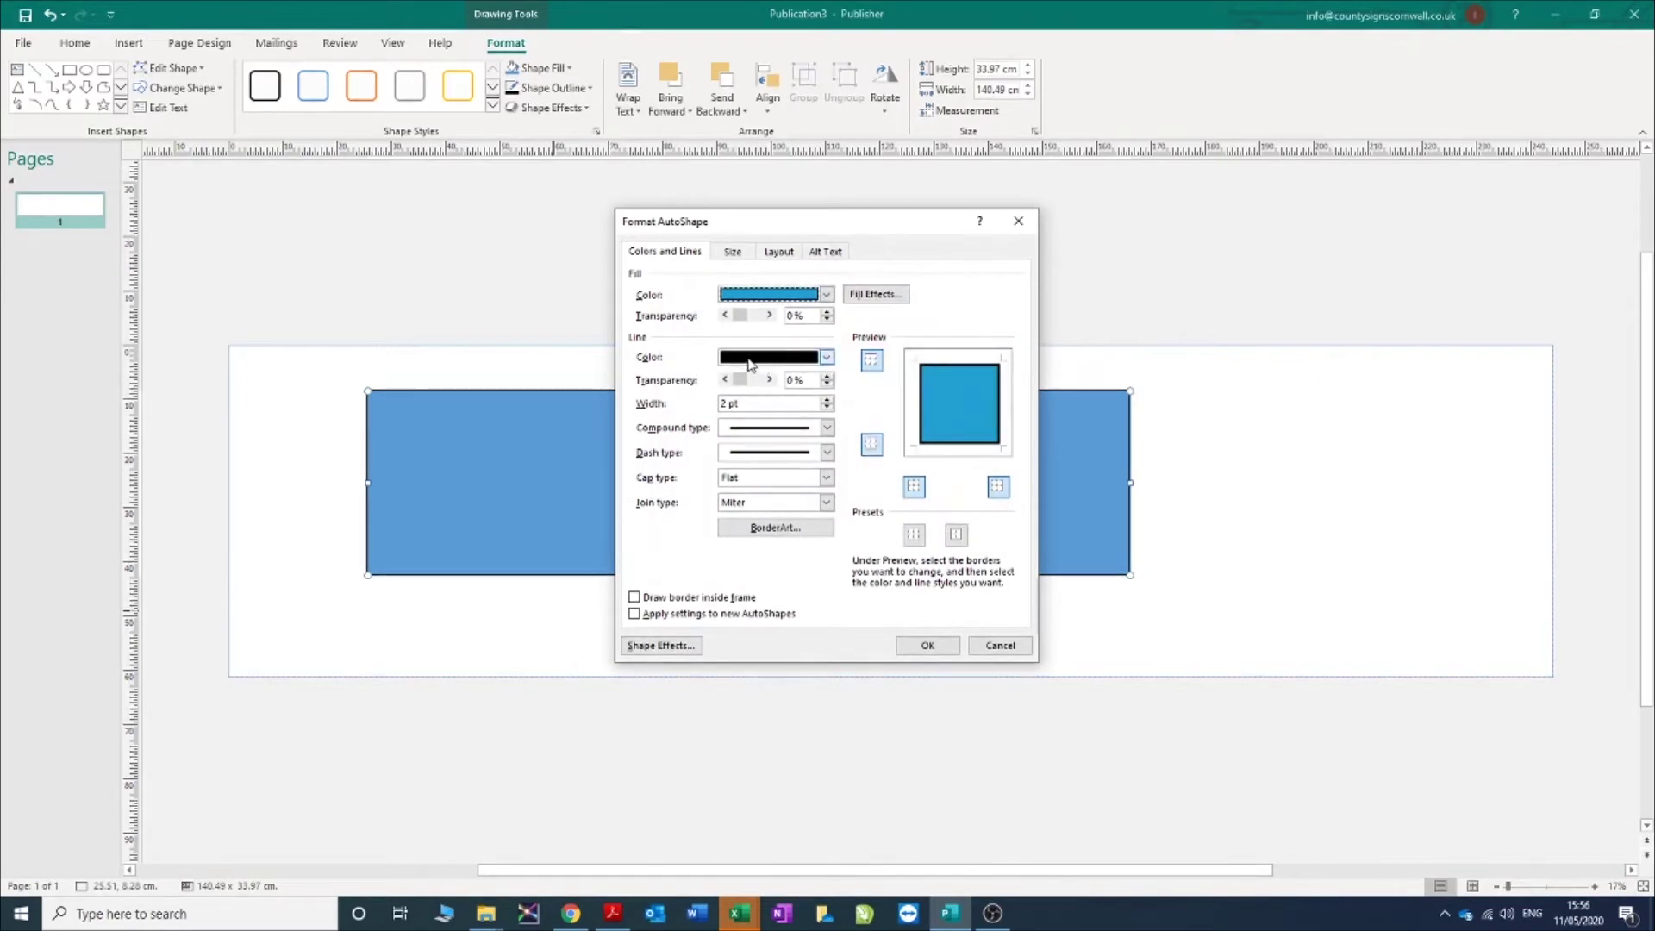
# Give the rectangle a 1 pt outline and enter 244 and 61 cm size values.
pyautogui.moveTo(759, 404); pyautogui.dragTo(699, 410)
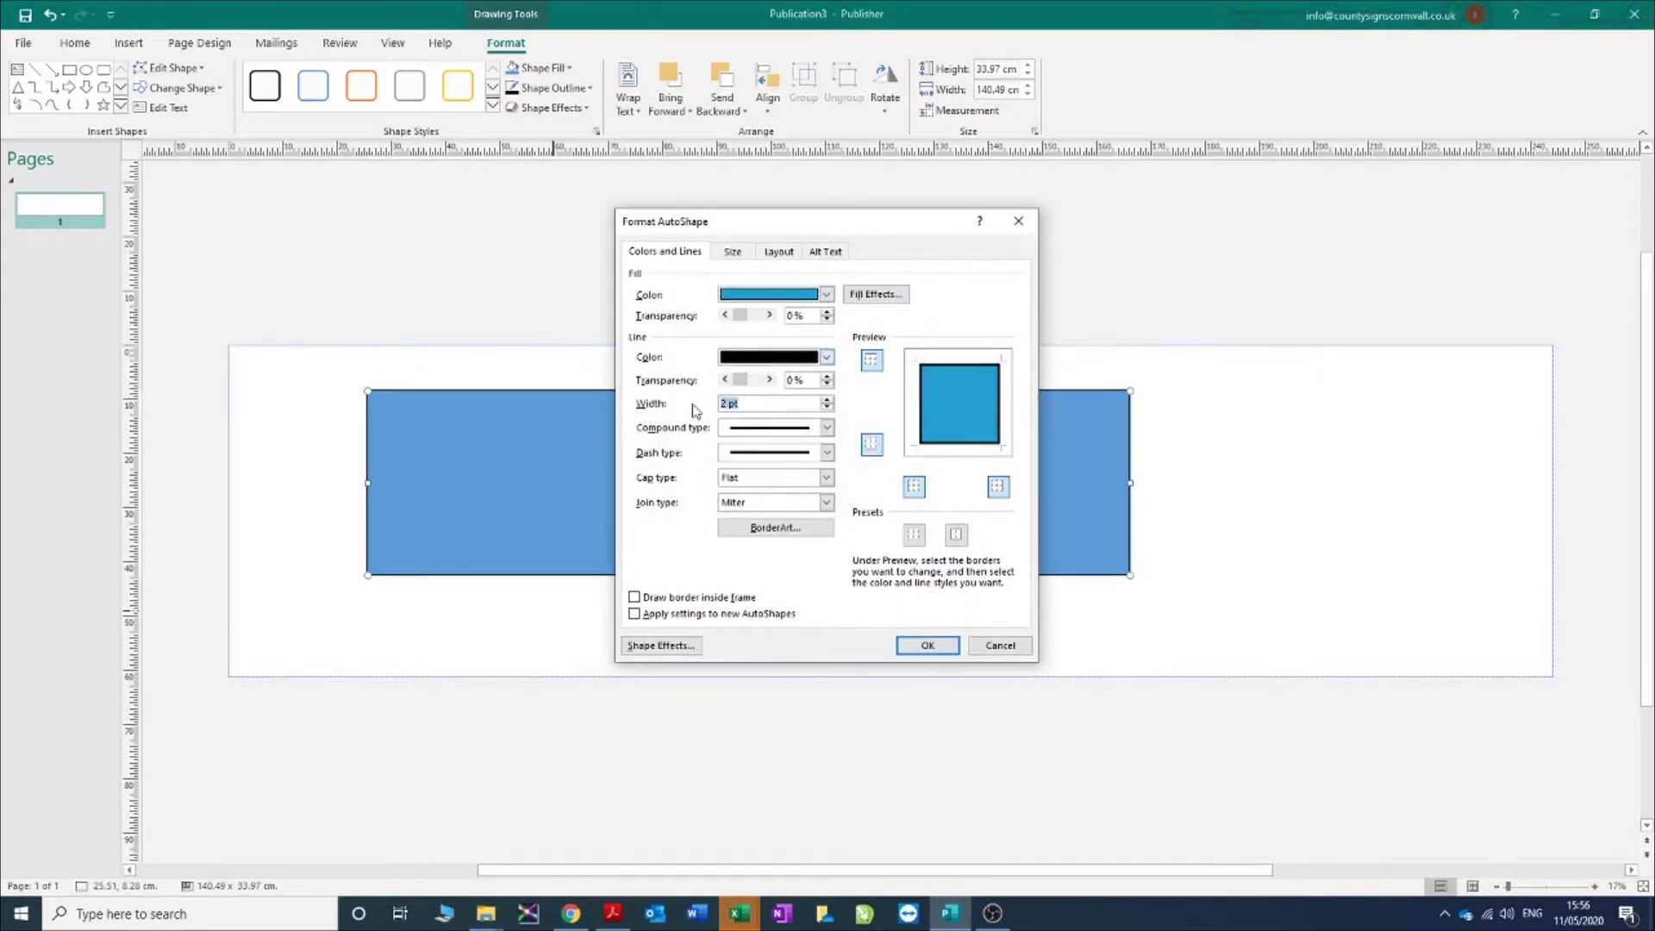
pyautogui.write('1')
pyautogui.press('Tab')
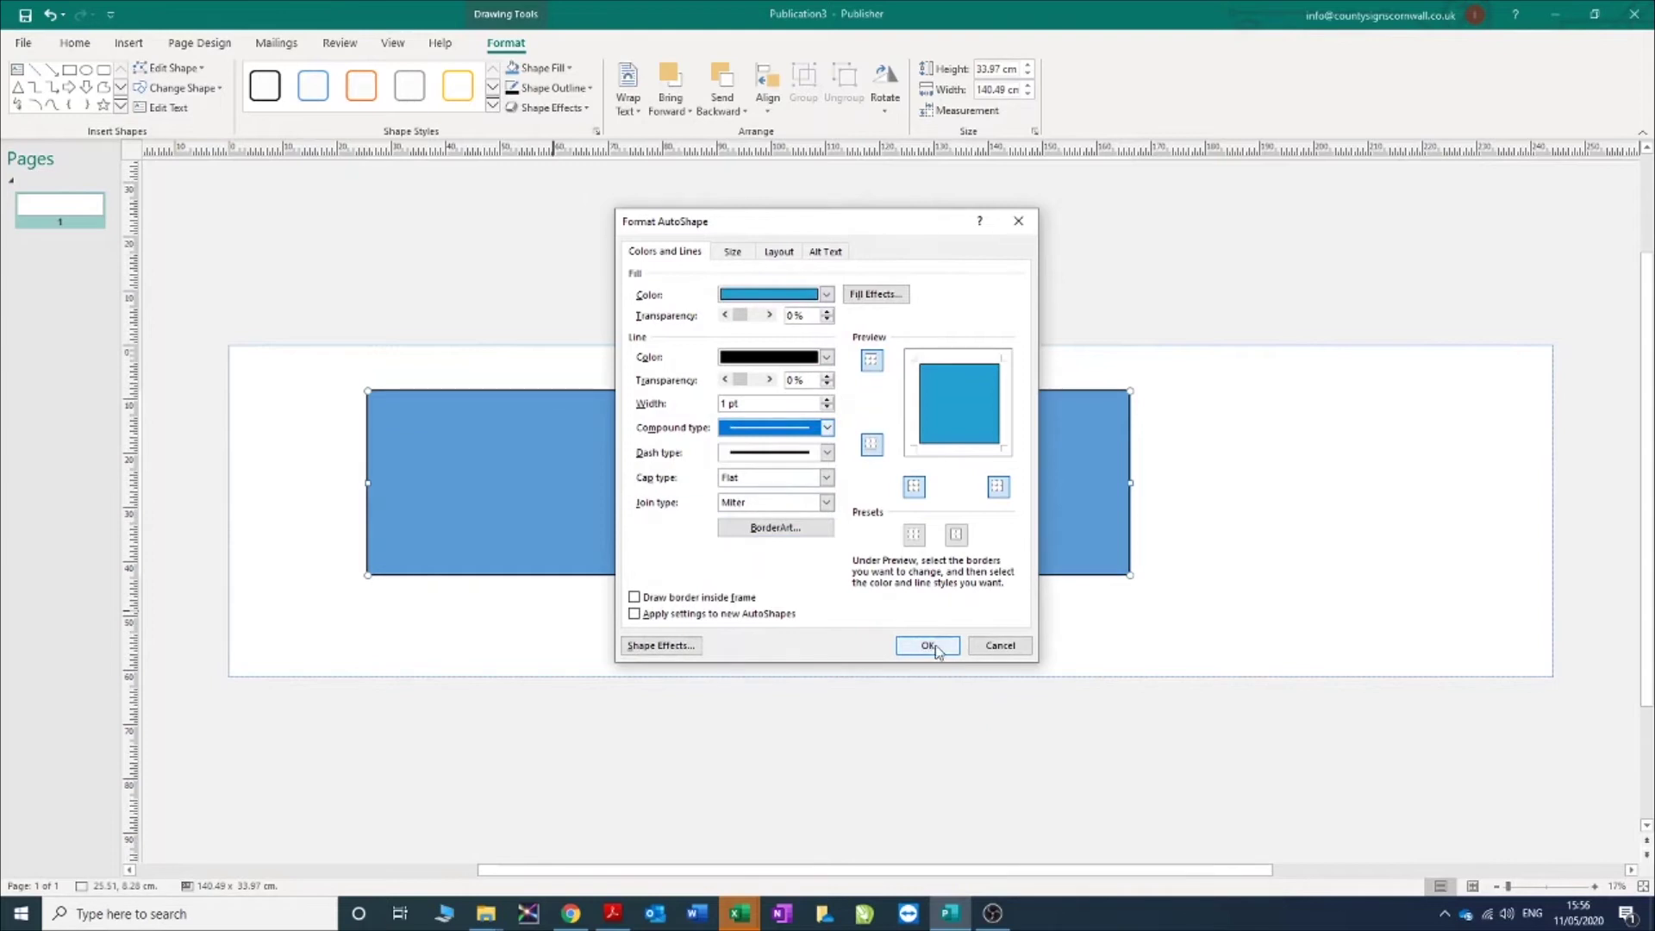
pyautogui.click(734, 252)
pyautogui.moveTo(736, 293); pyautogui.dragTo(687, 293)
pyautogui.write('244')
pyautogui.press('Tab')
pyautogui.write('61')
pyautogui.press('Tab')
pyautogui.click(910, 646)
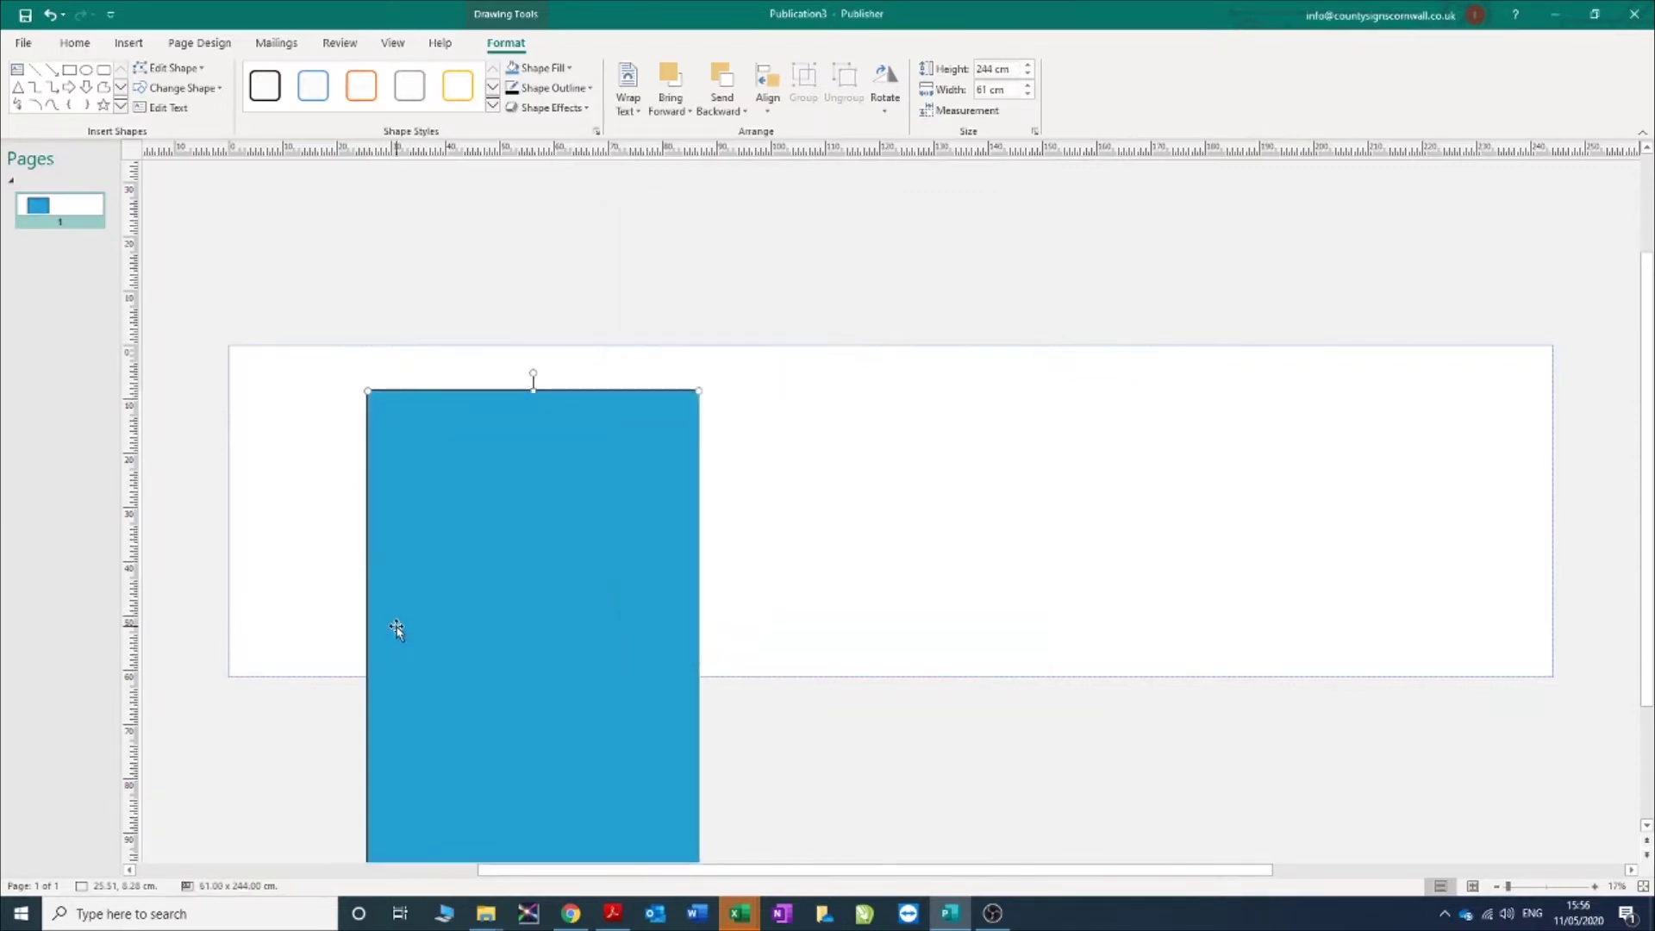
# Reopen the rectangle's Format AutoShape size settings and re-enter a 61 cm height.
pyautogui.rightClick(504, 481)
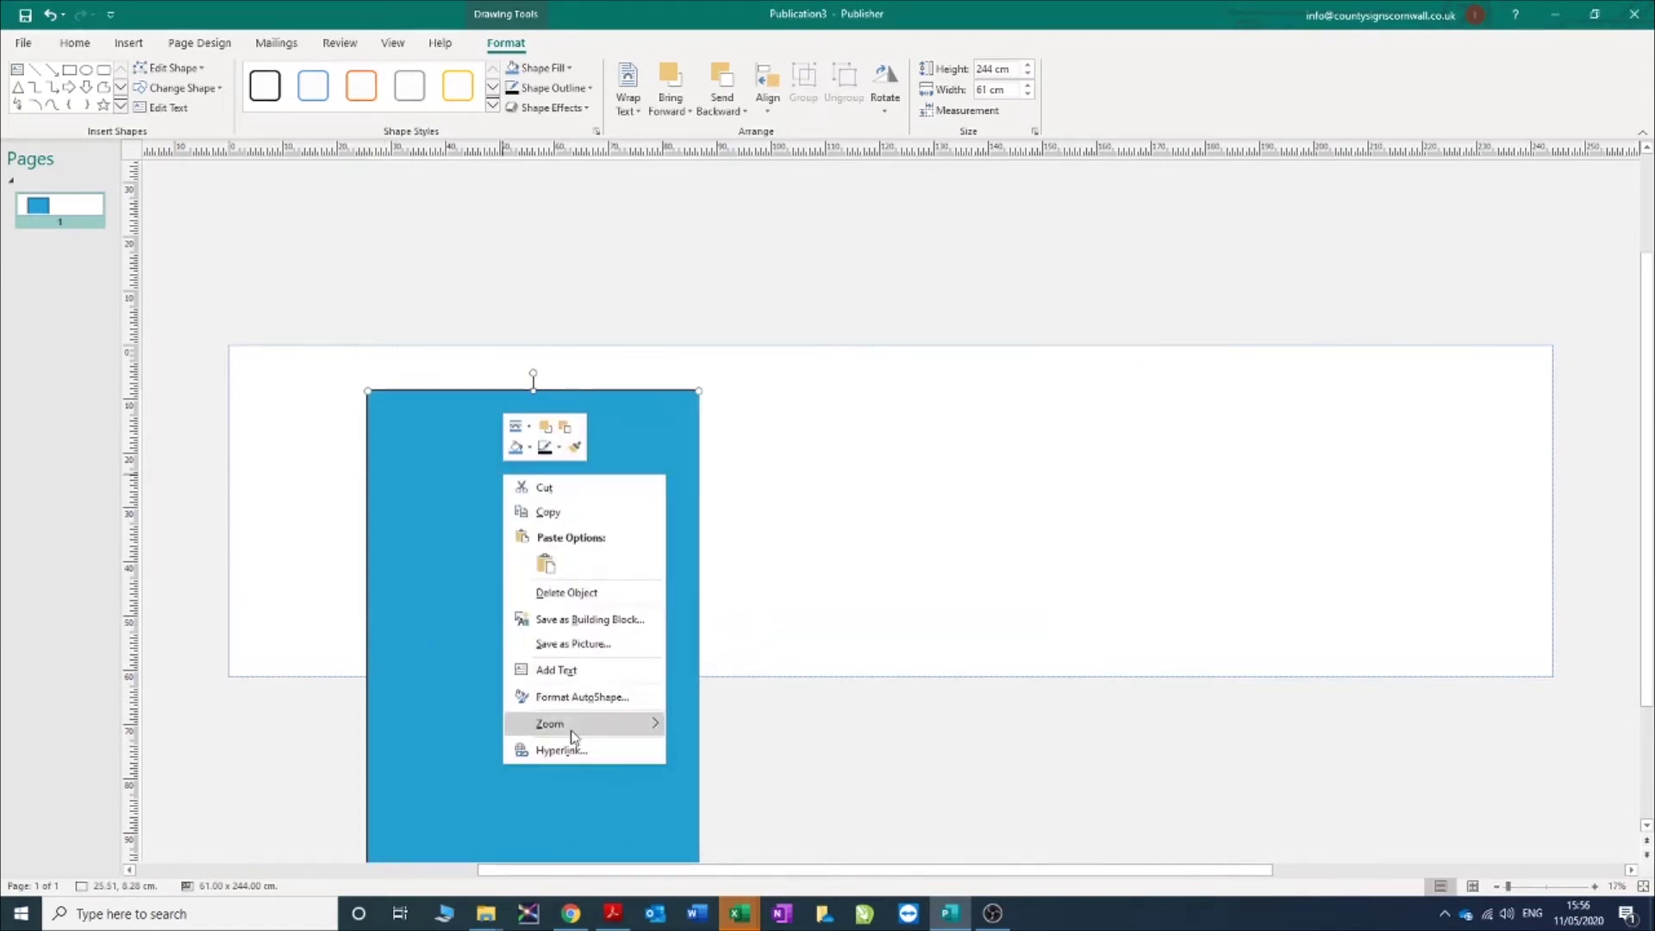
pyautogui.click(451, 417)
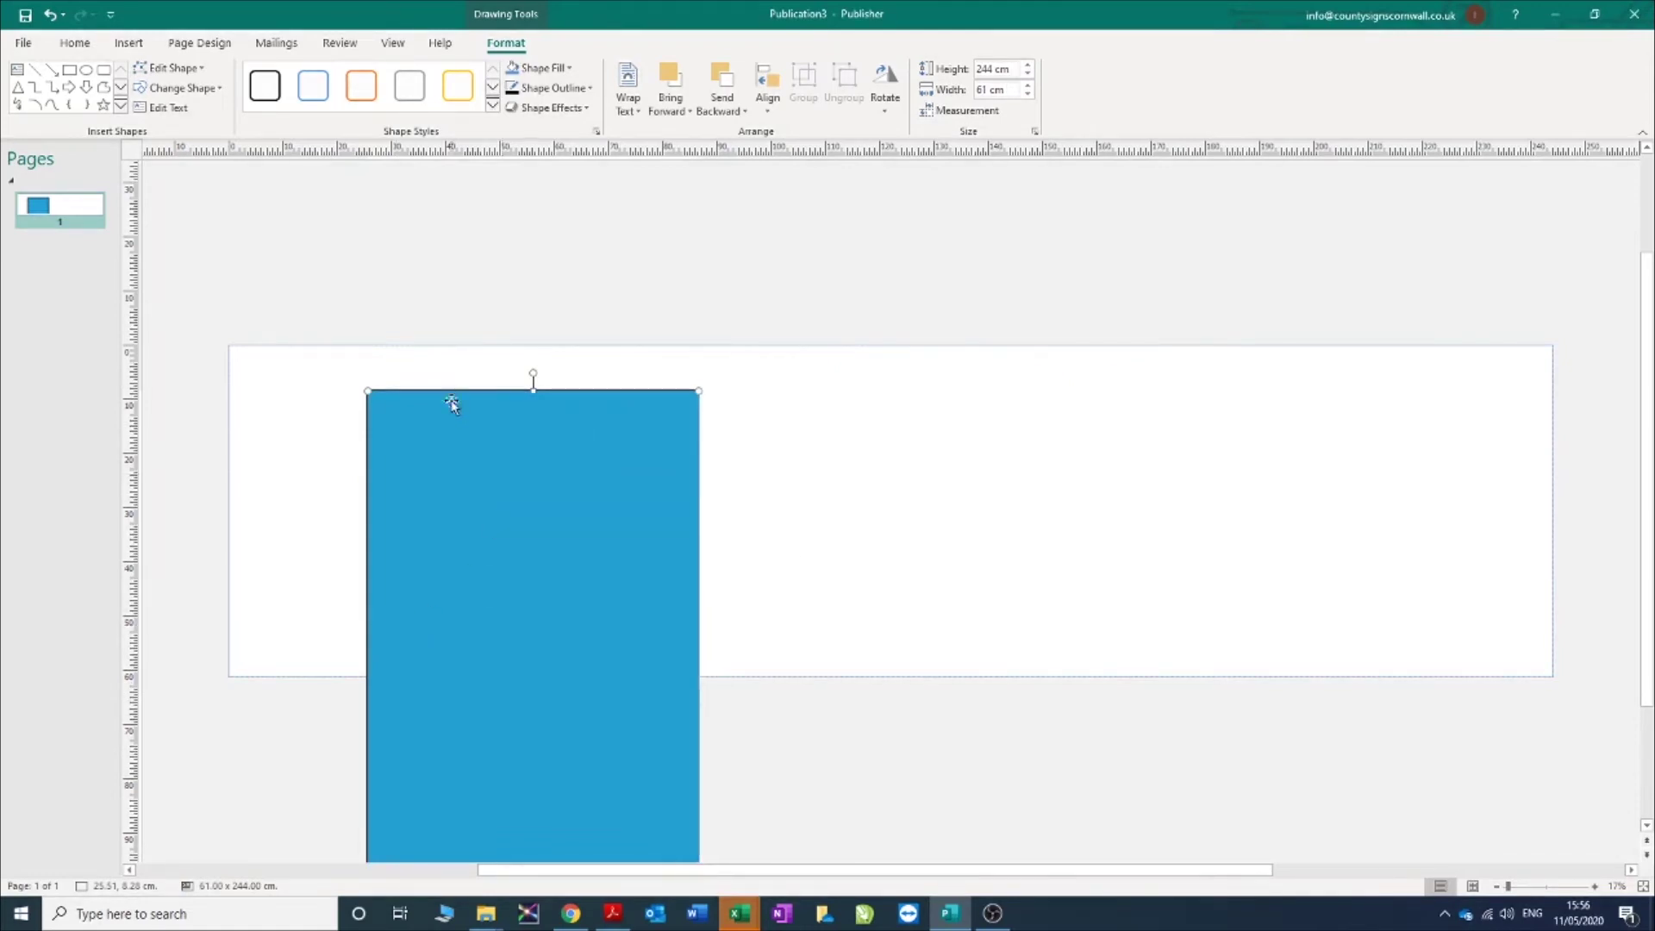
pyautogui.rightClick(451, 424)
pyautogui.click(544, 659)
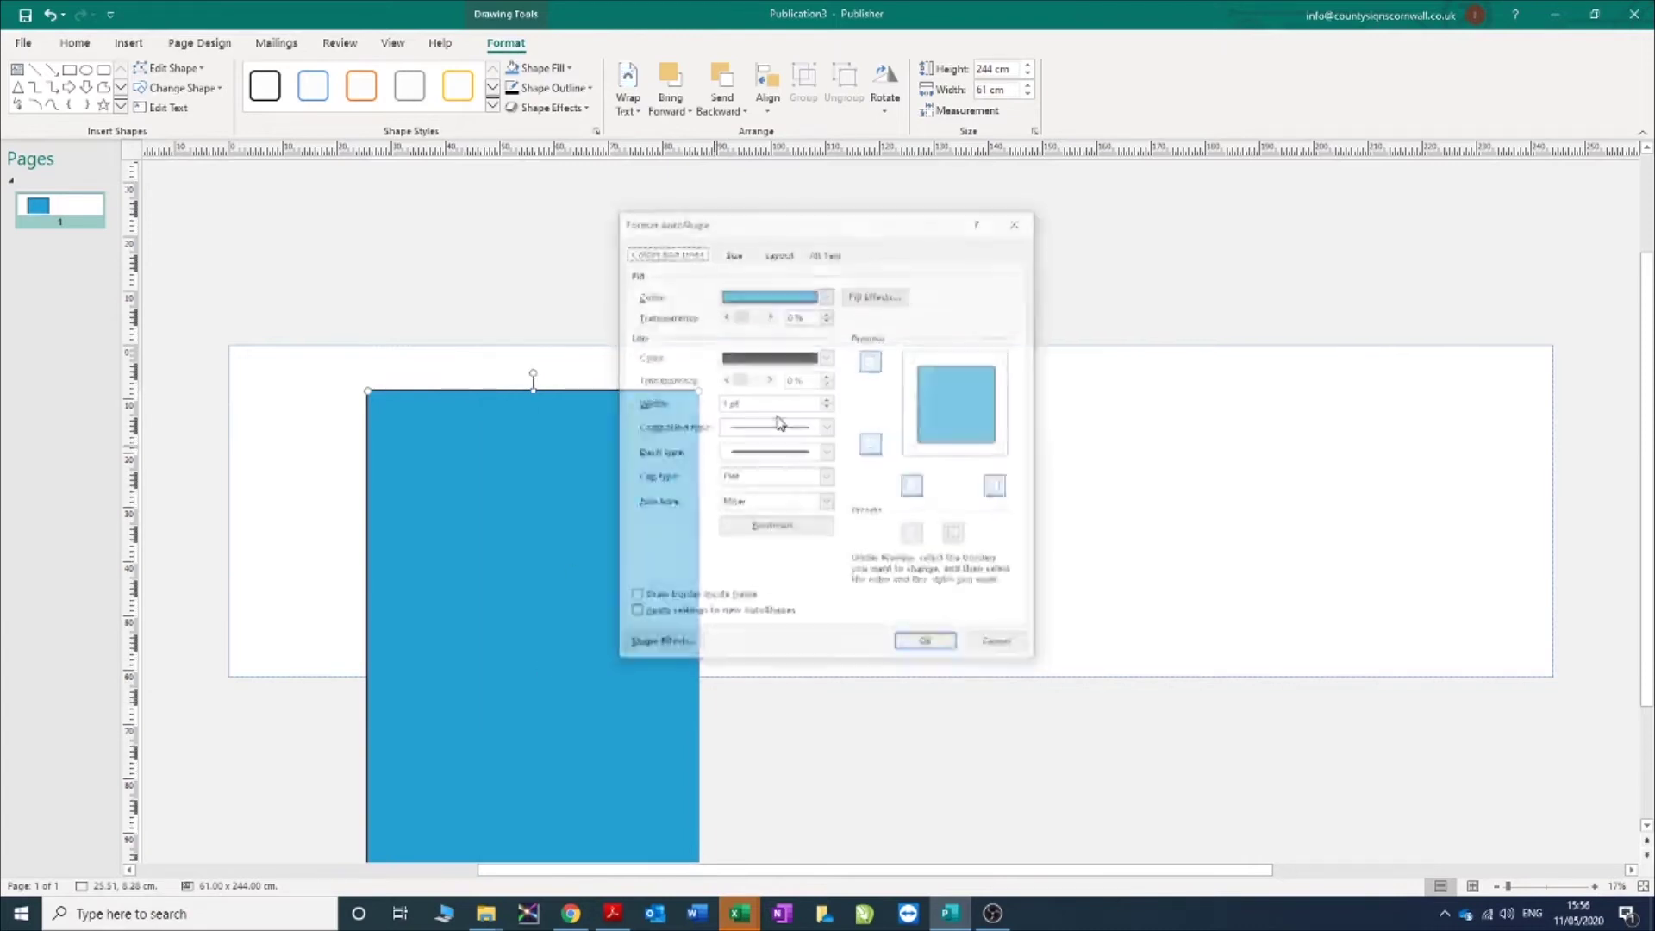
pyautogui.click(747, 252)
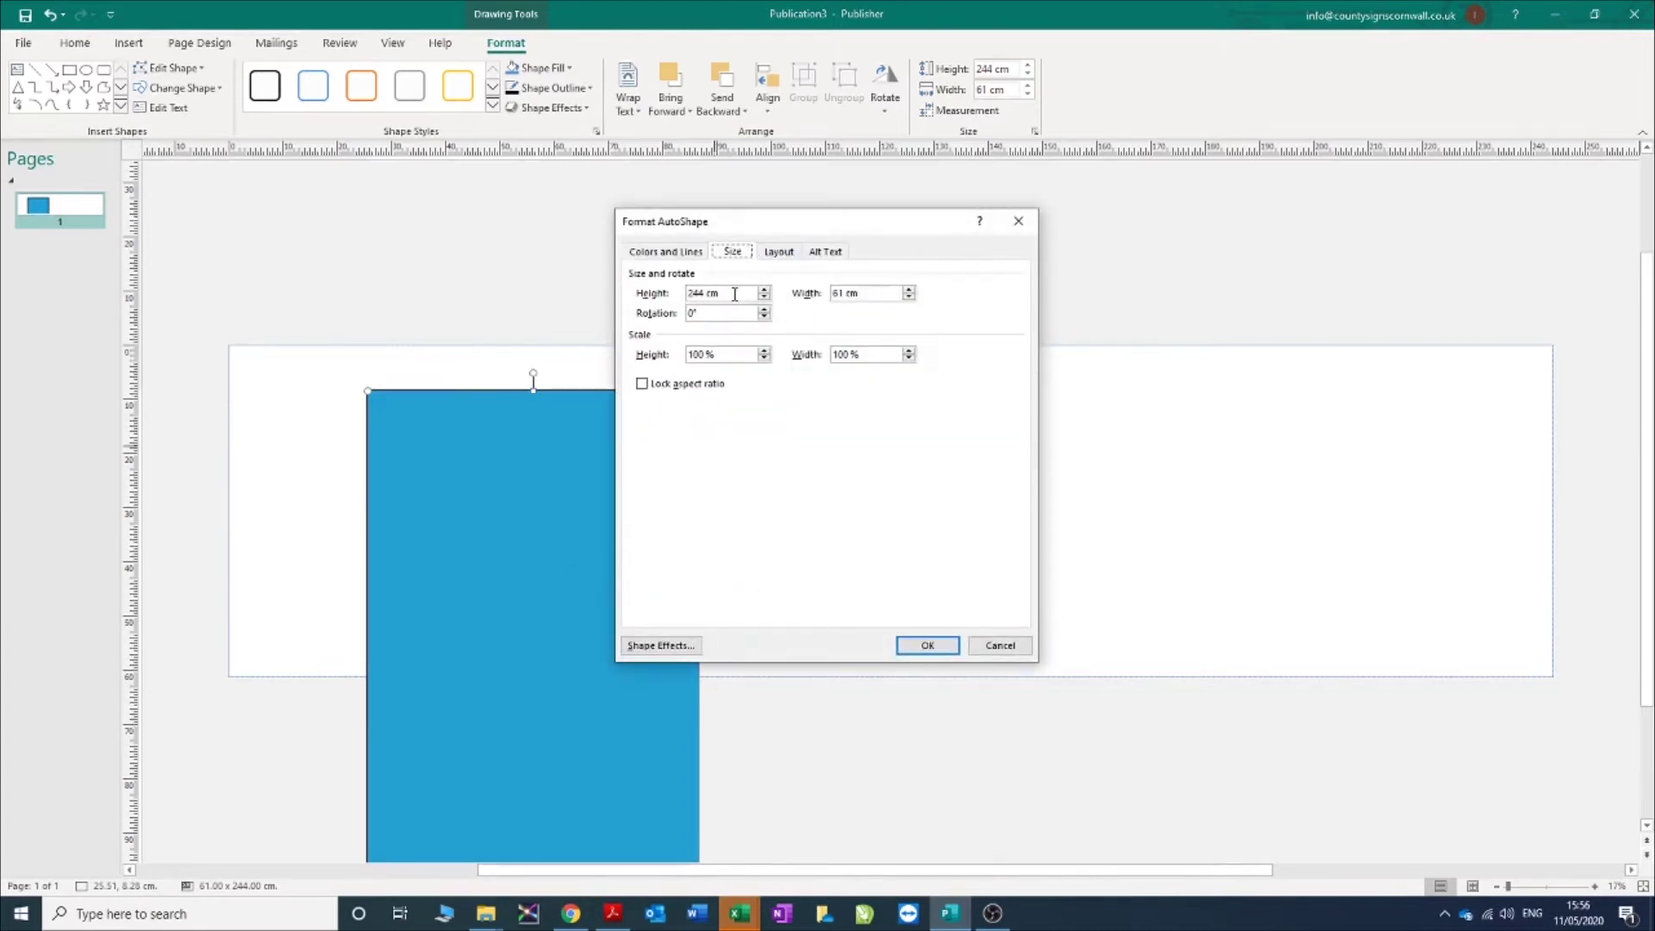
pyautogui.press('Tab')
pyautogui.write('61')
pyautogui.press('Tab')
# Apply the 244 × 61 cm size and align the rectangle to the page centre and middle.
pyautogui.click(927, 645)
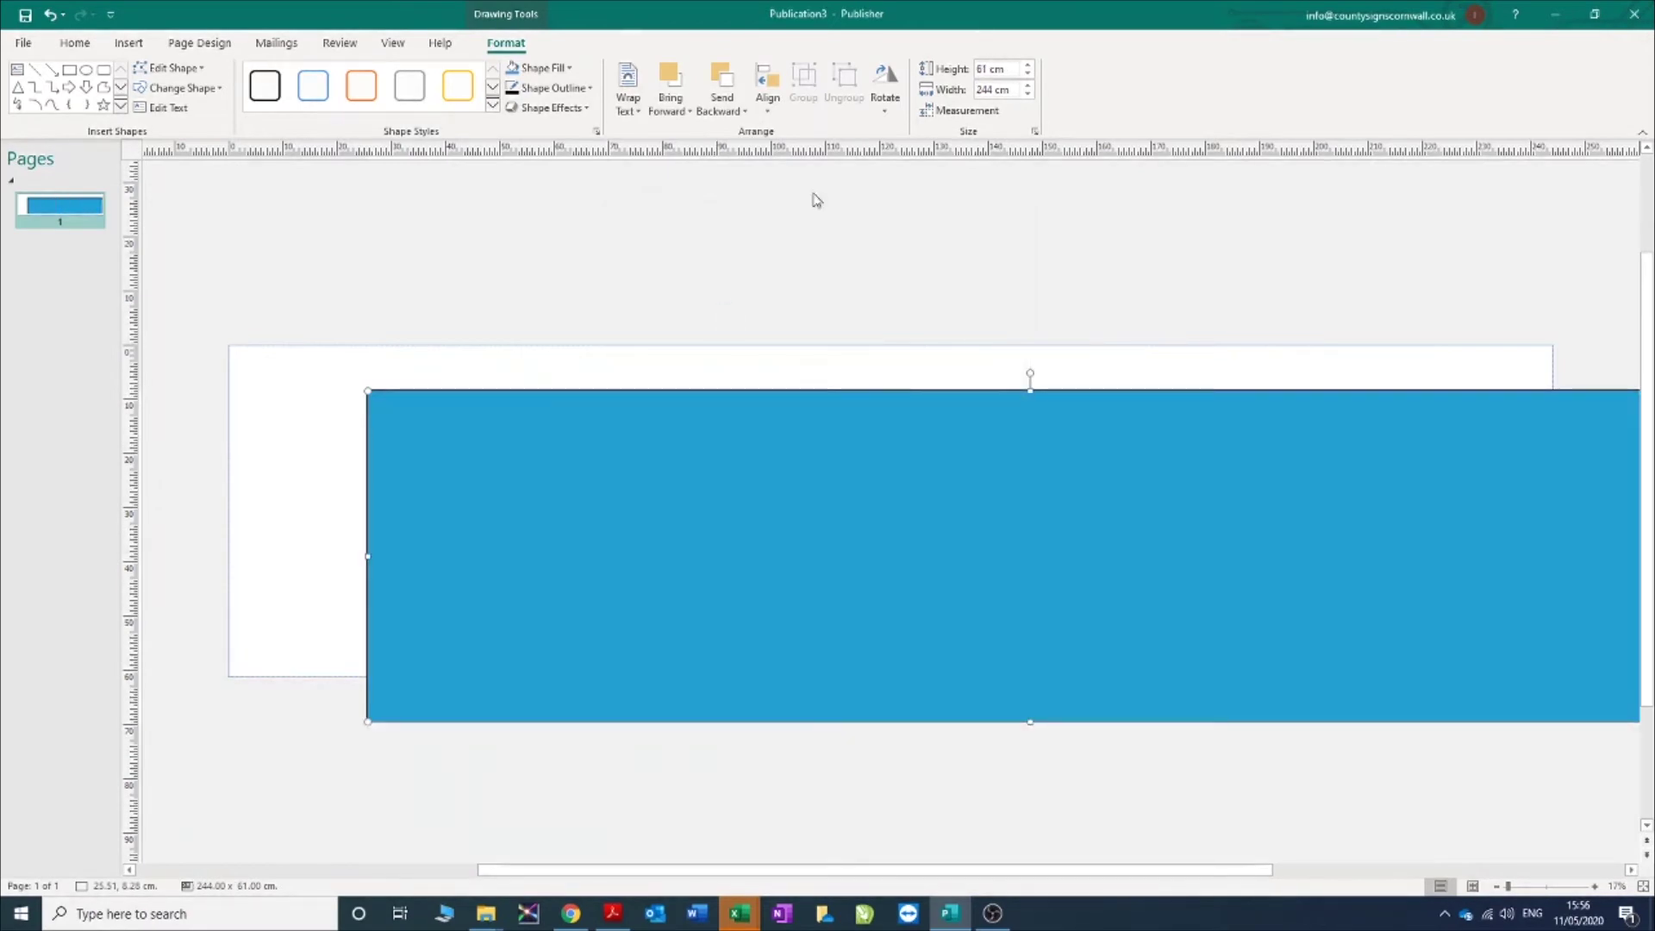
pyautogui.click(646, 262)
pyautogui.click(661, 443)
pyautogui.click(762, 102)
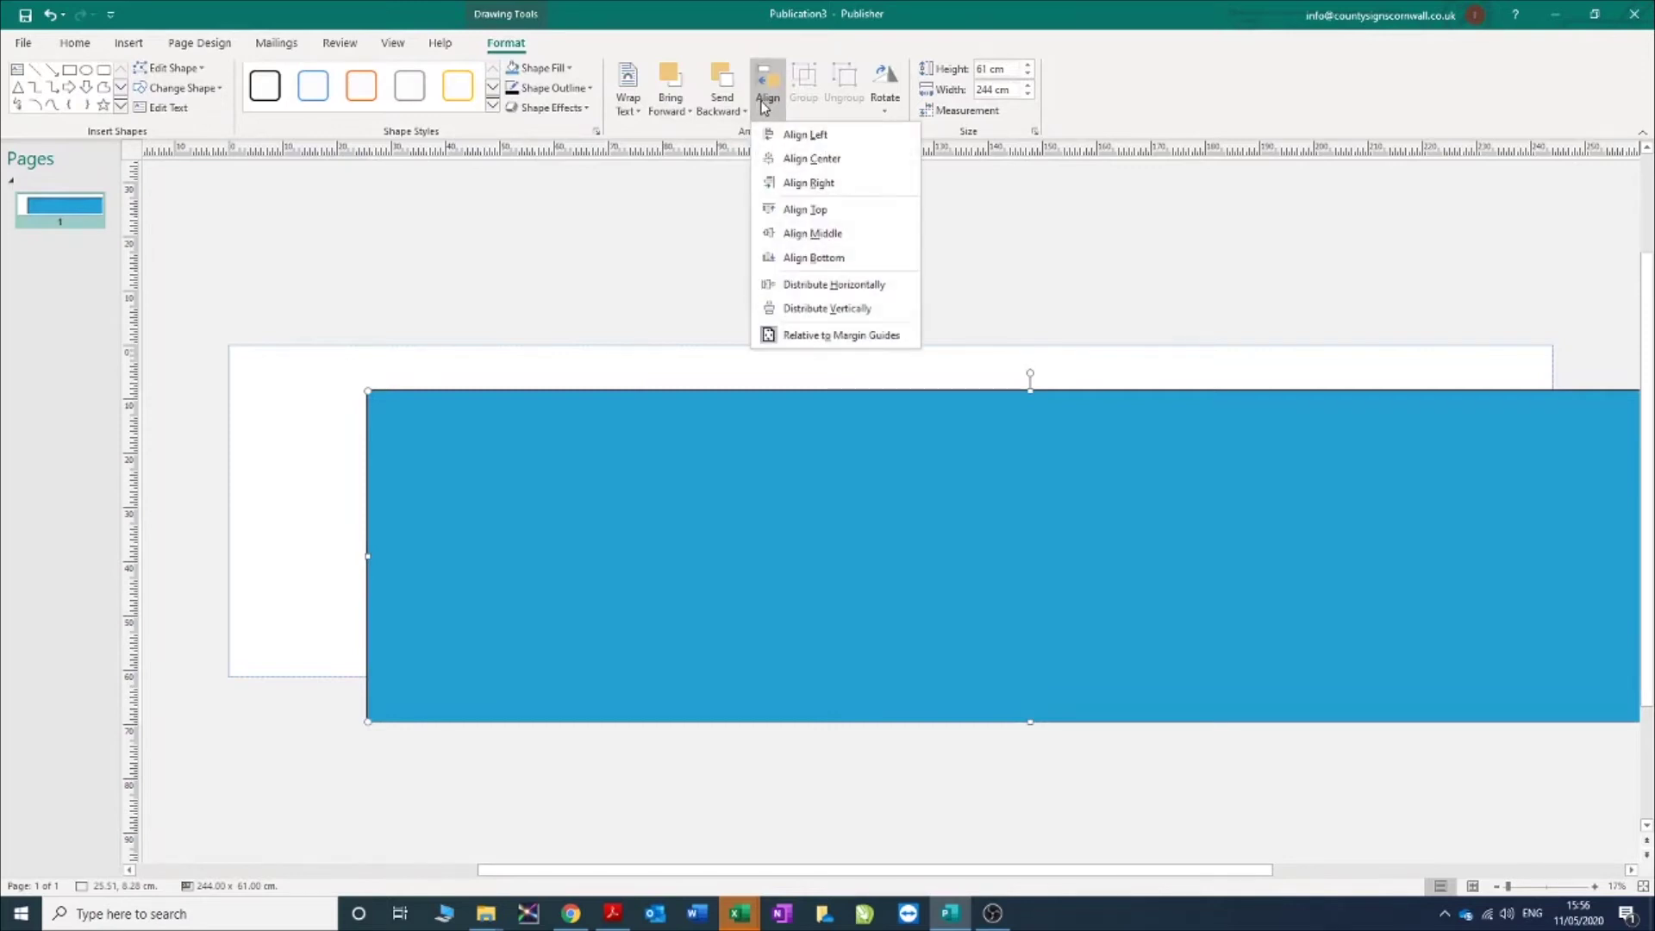
pyautogui.click(812, 158)
pyautogui.click(768, 91)
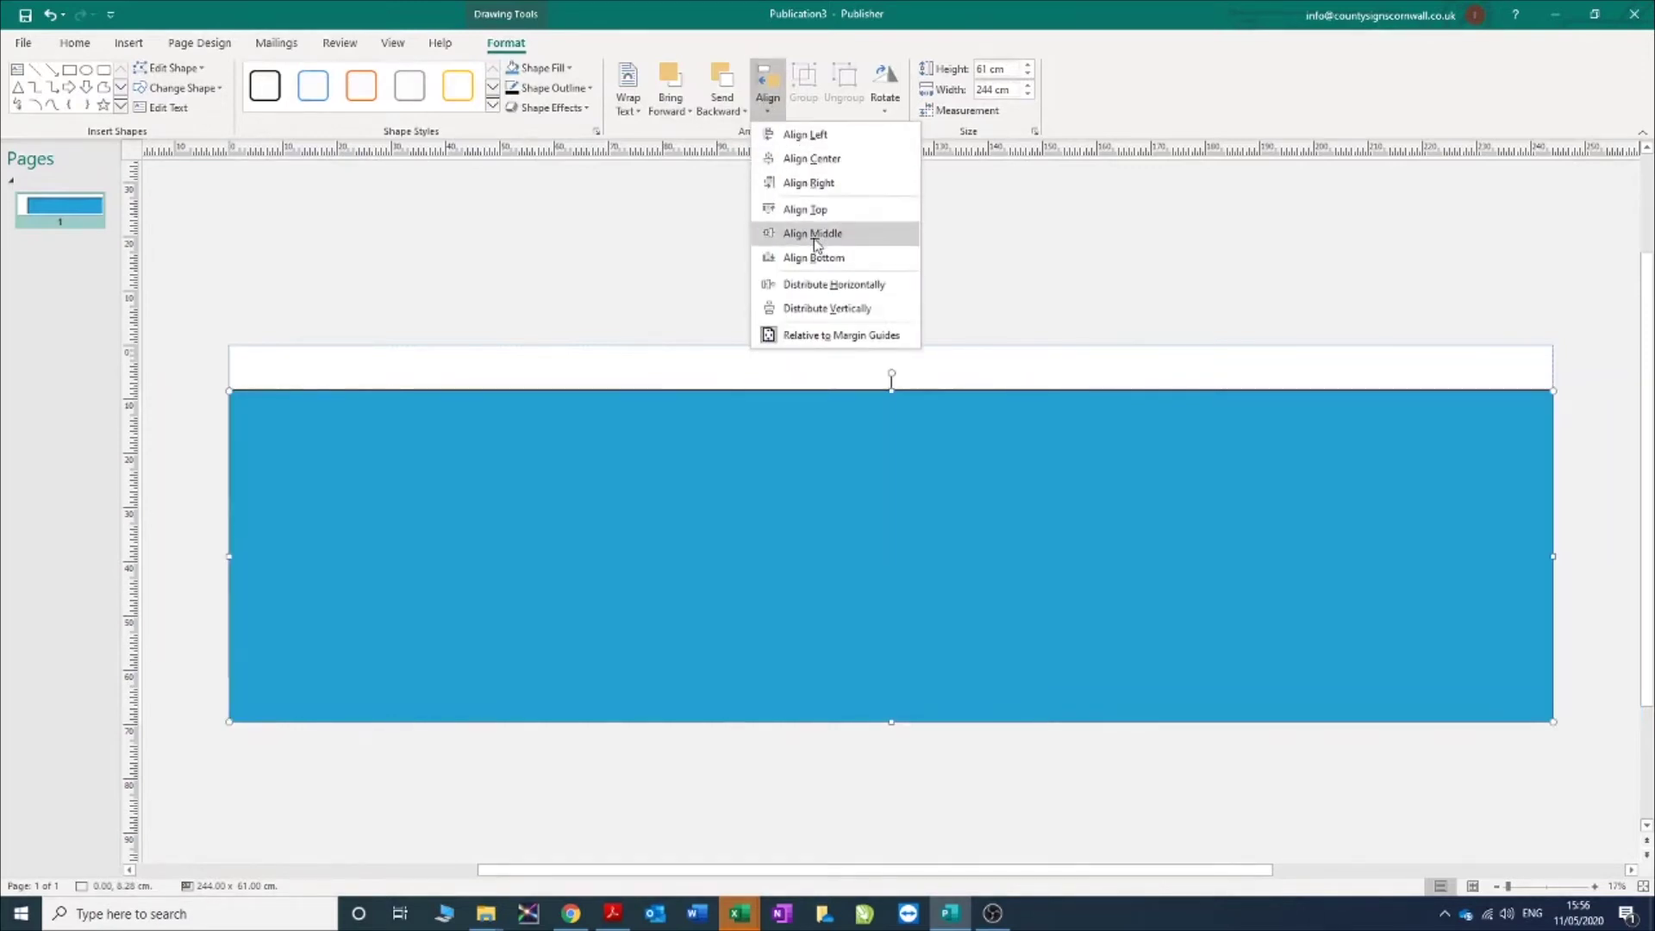
pyautogui.click(815, 245)
pyautogui.click(793, 255)
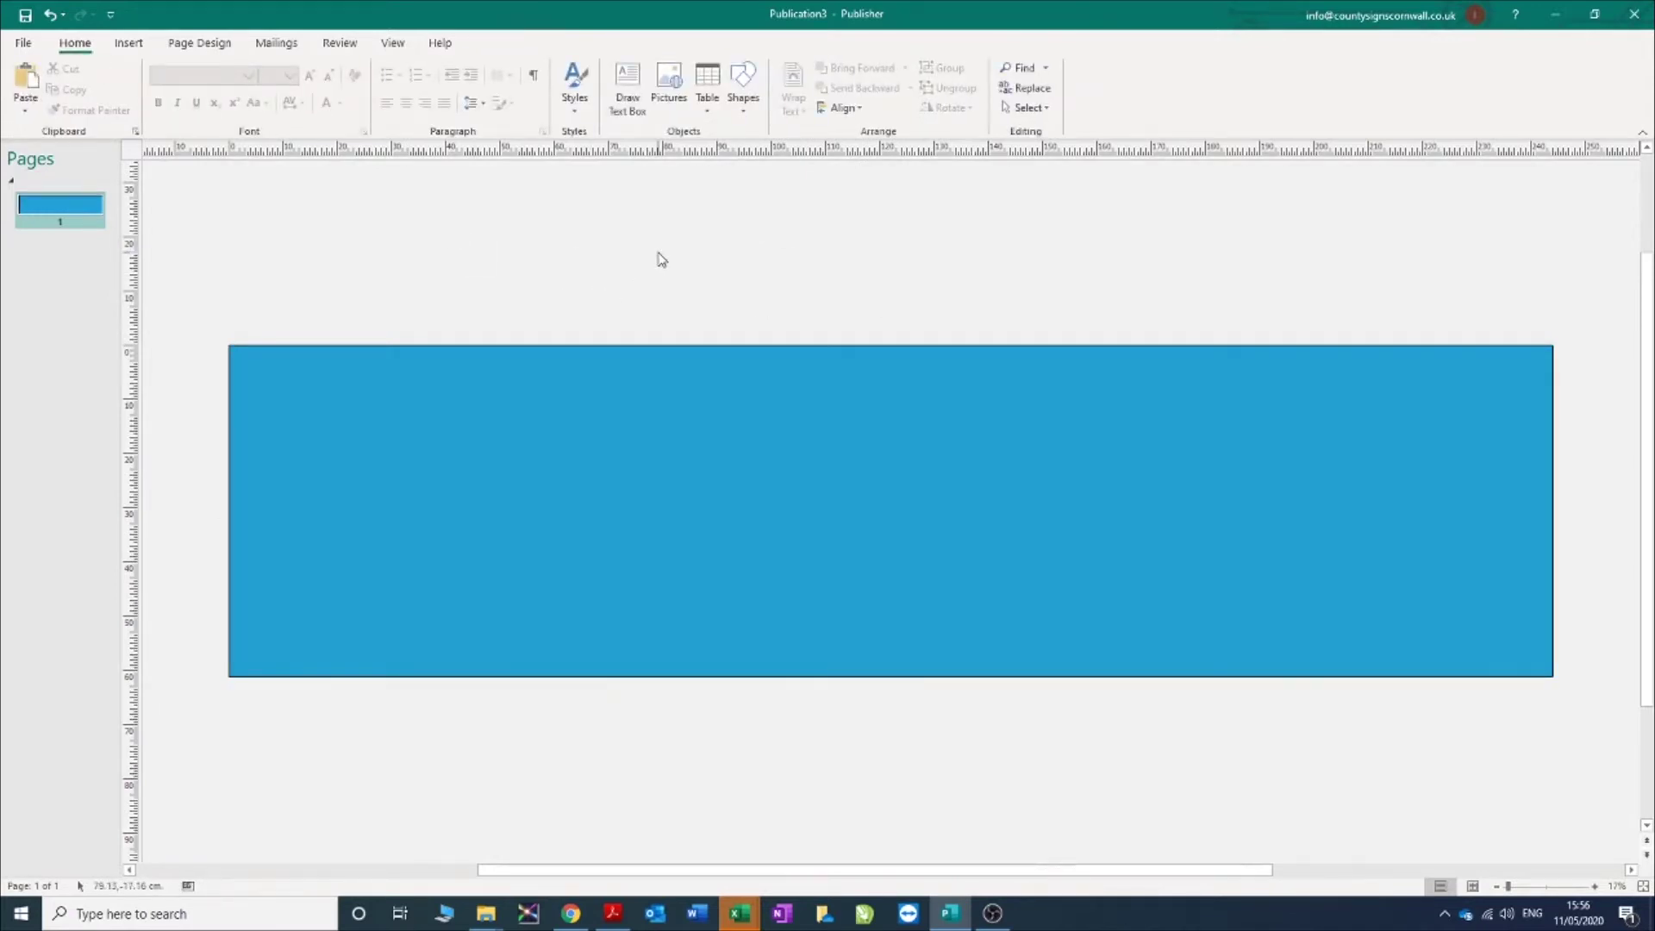
# Draw a text box and stretch it over the blue rectangle, ready for typing.
pyautogui.click(633, 84)
pyautogui.moveTo(535, 293); pyautogui.dragTo(561, 320)
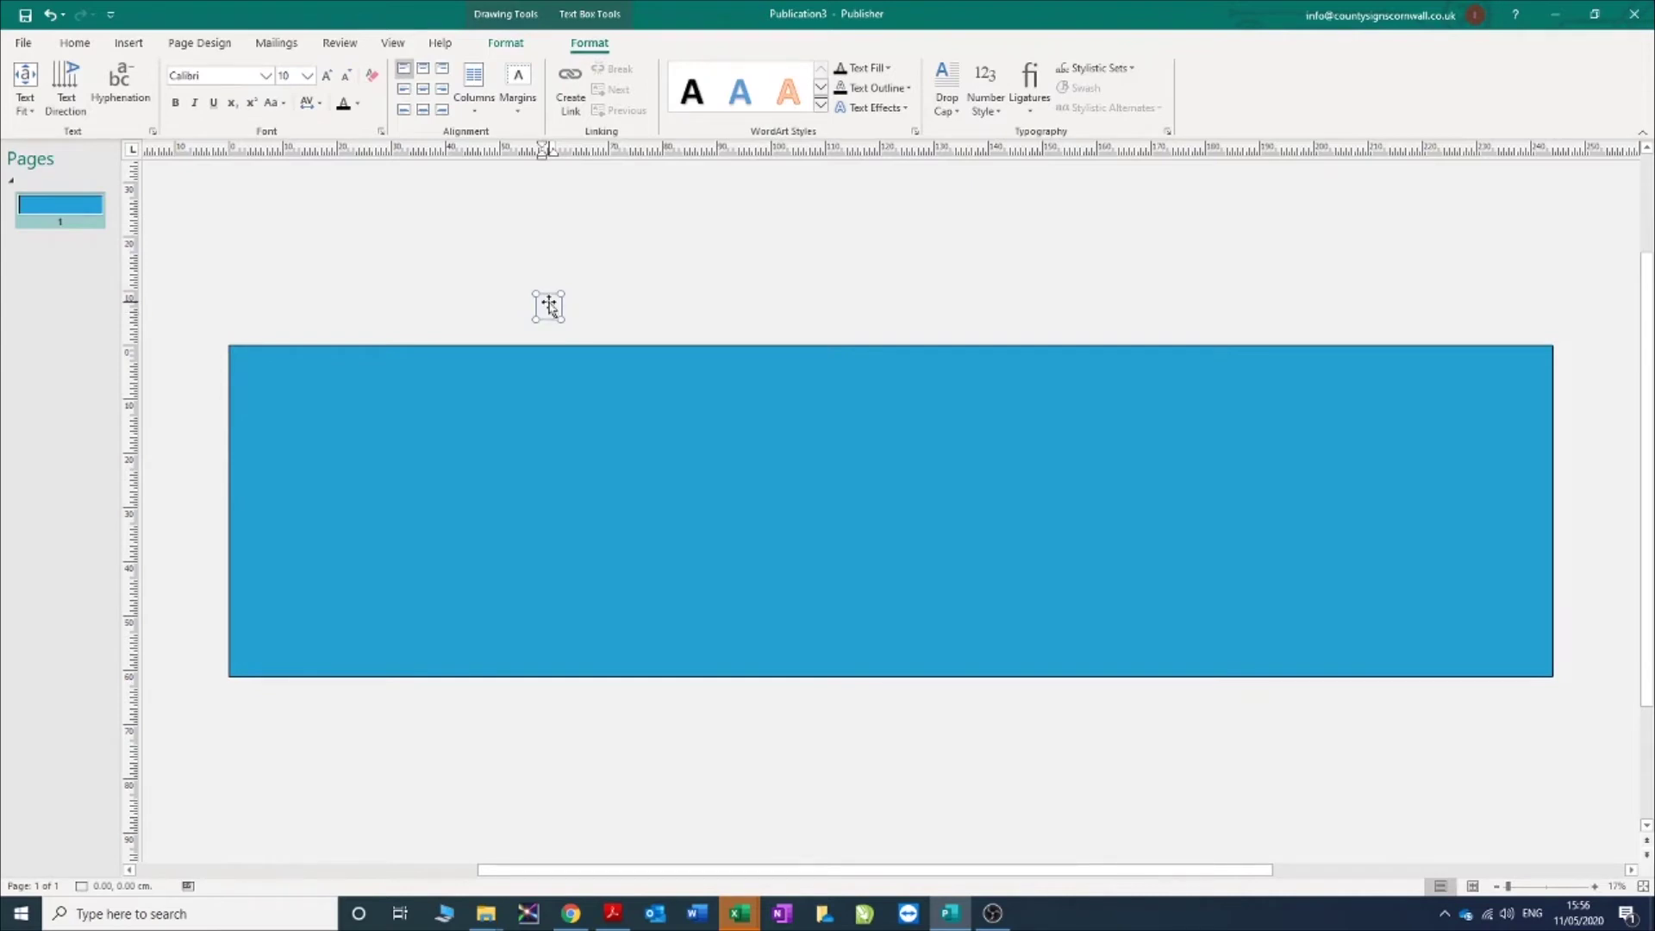
pyautogui.moveTo(565, 320); pyautogui.dragTo(1052, 539)
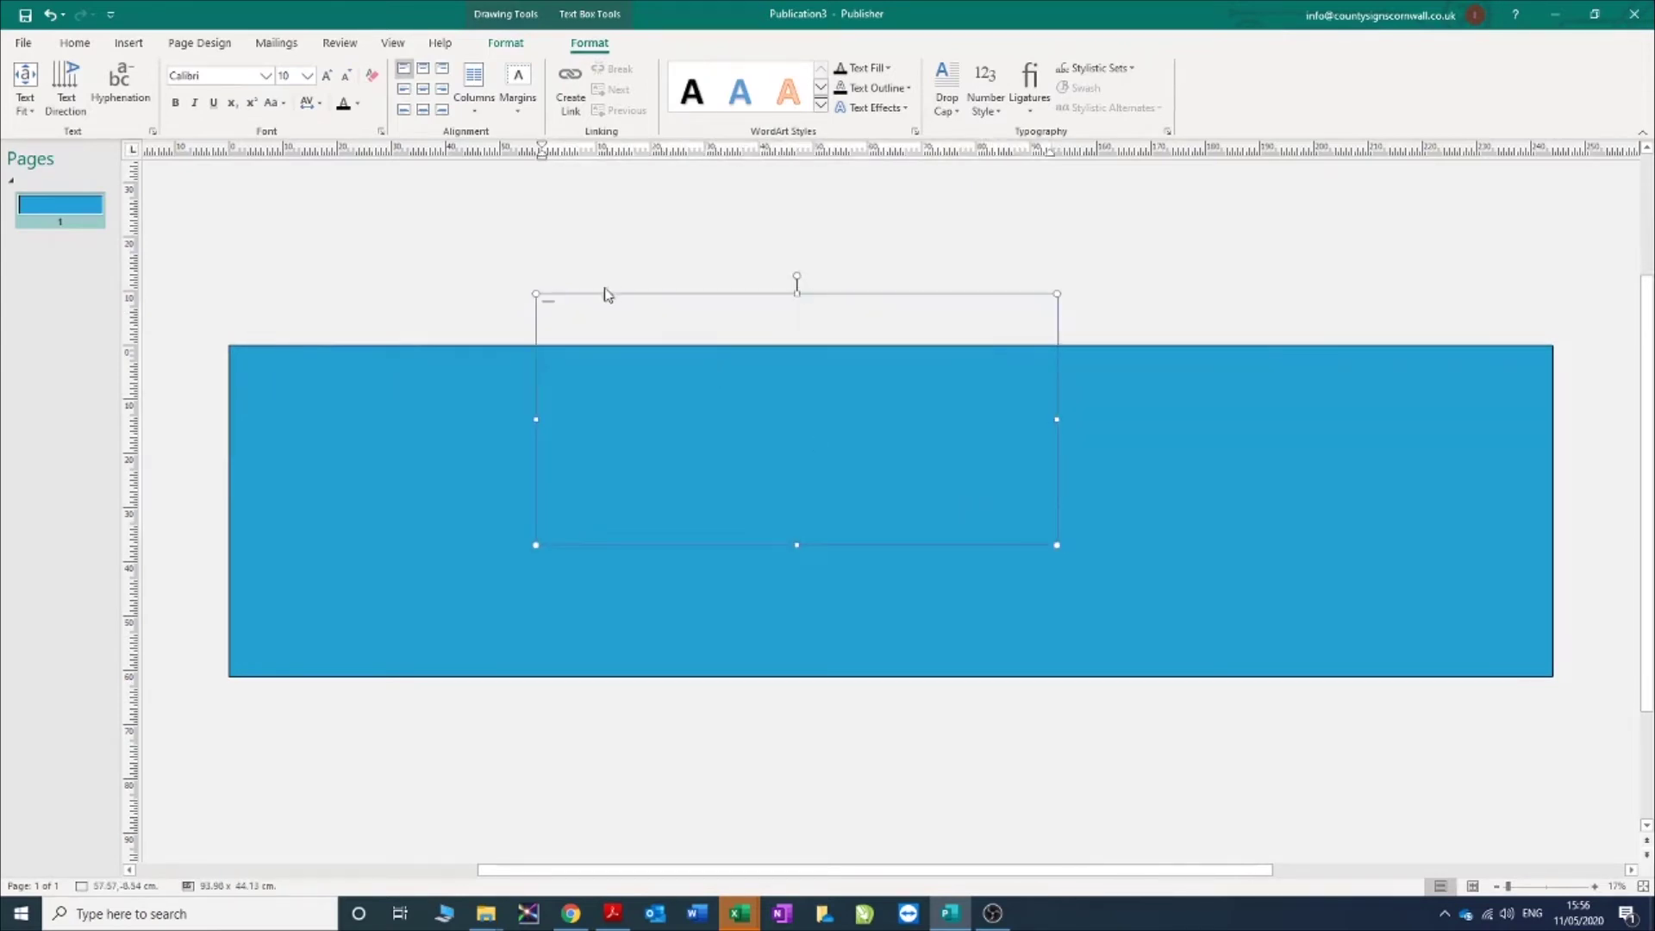
pyautogui.click(548, 305)
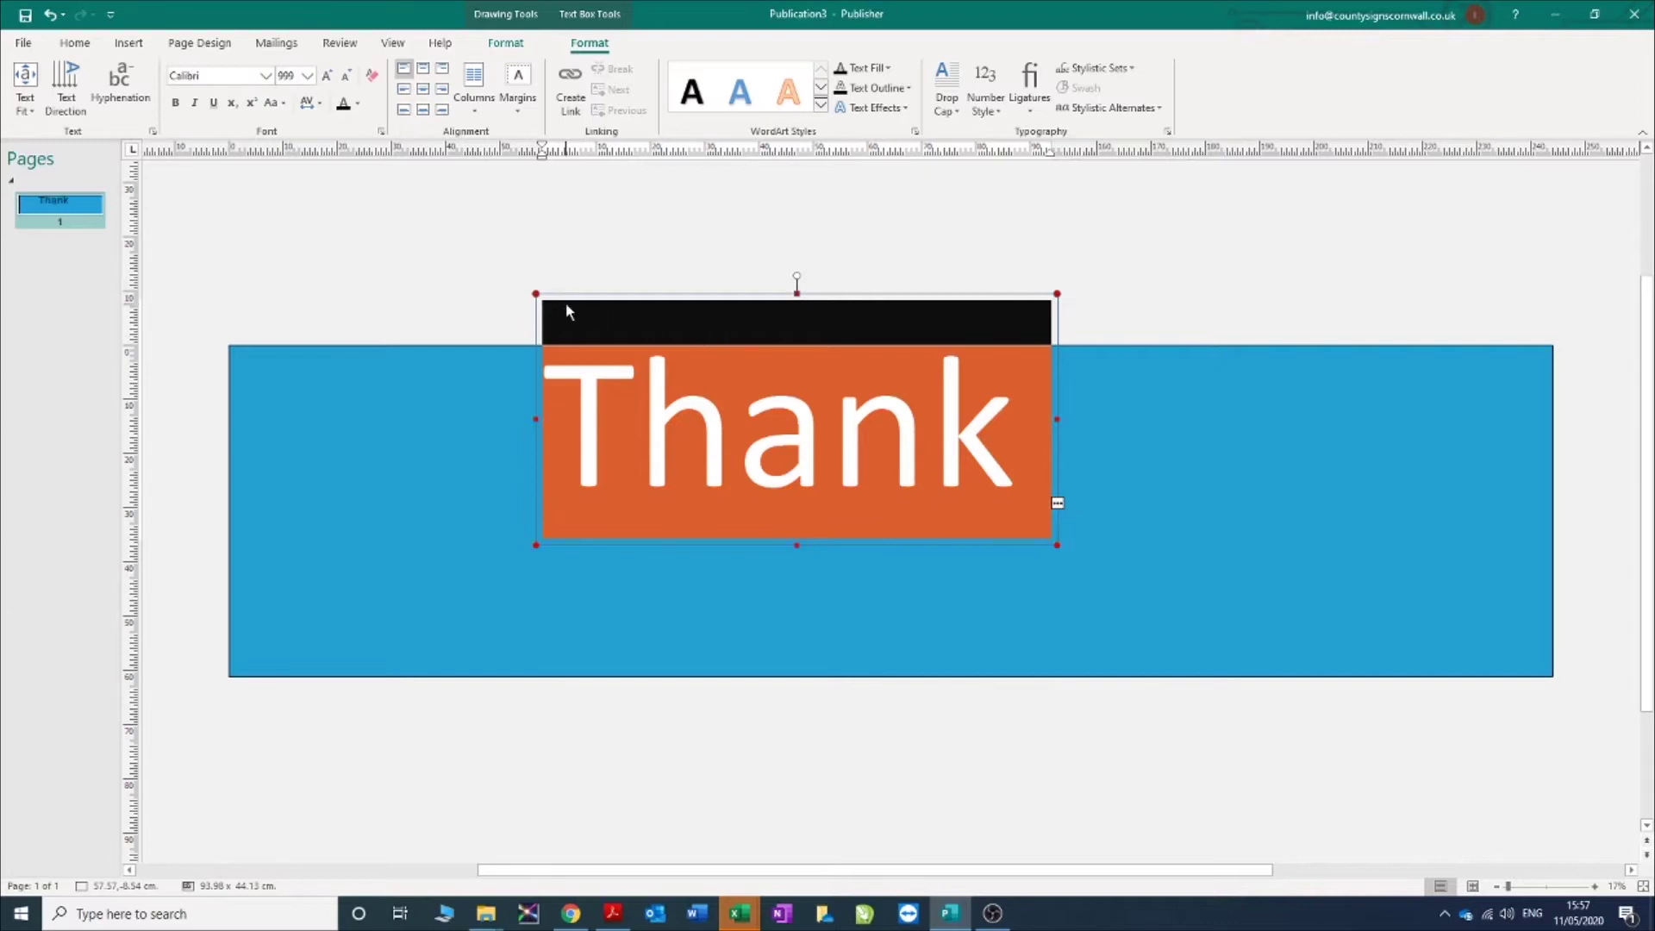
# Resize the text box to 61 cm high and 244 cm wide in Format Text Box.
pyautogui.click(569, 310)
pyautogui.rightClick(580, 372)
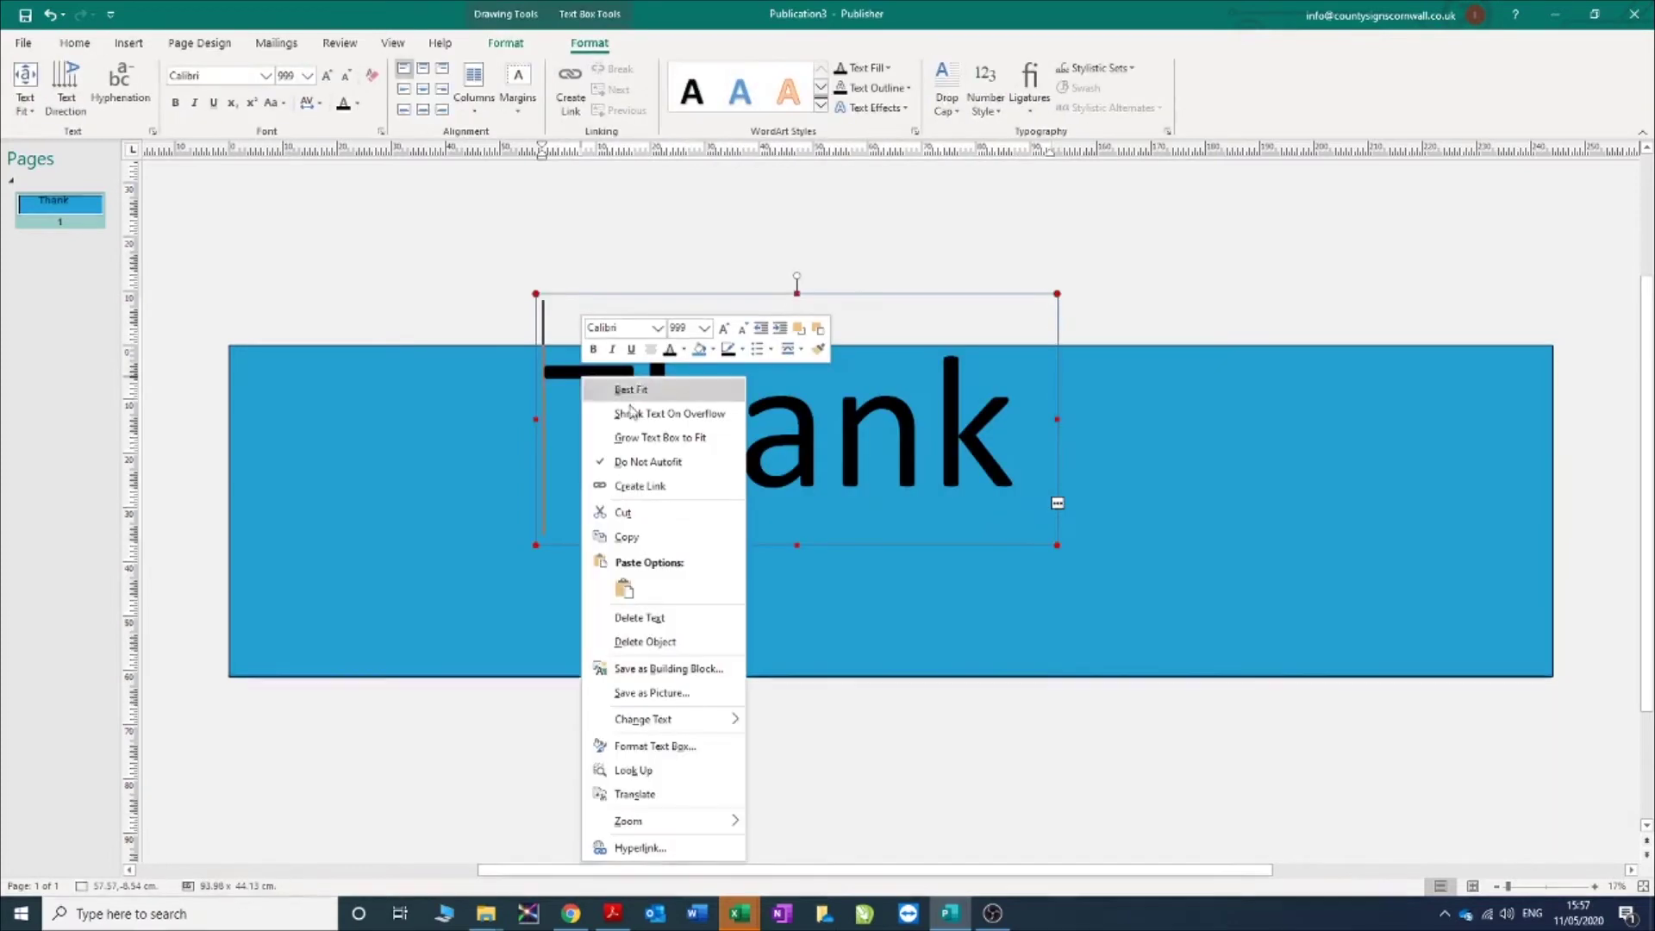
pyautogui.click(654, 746)
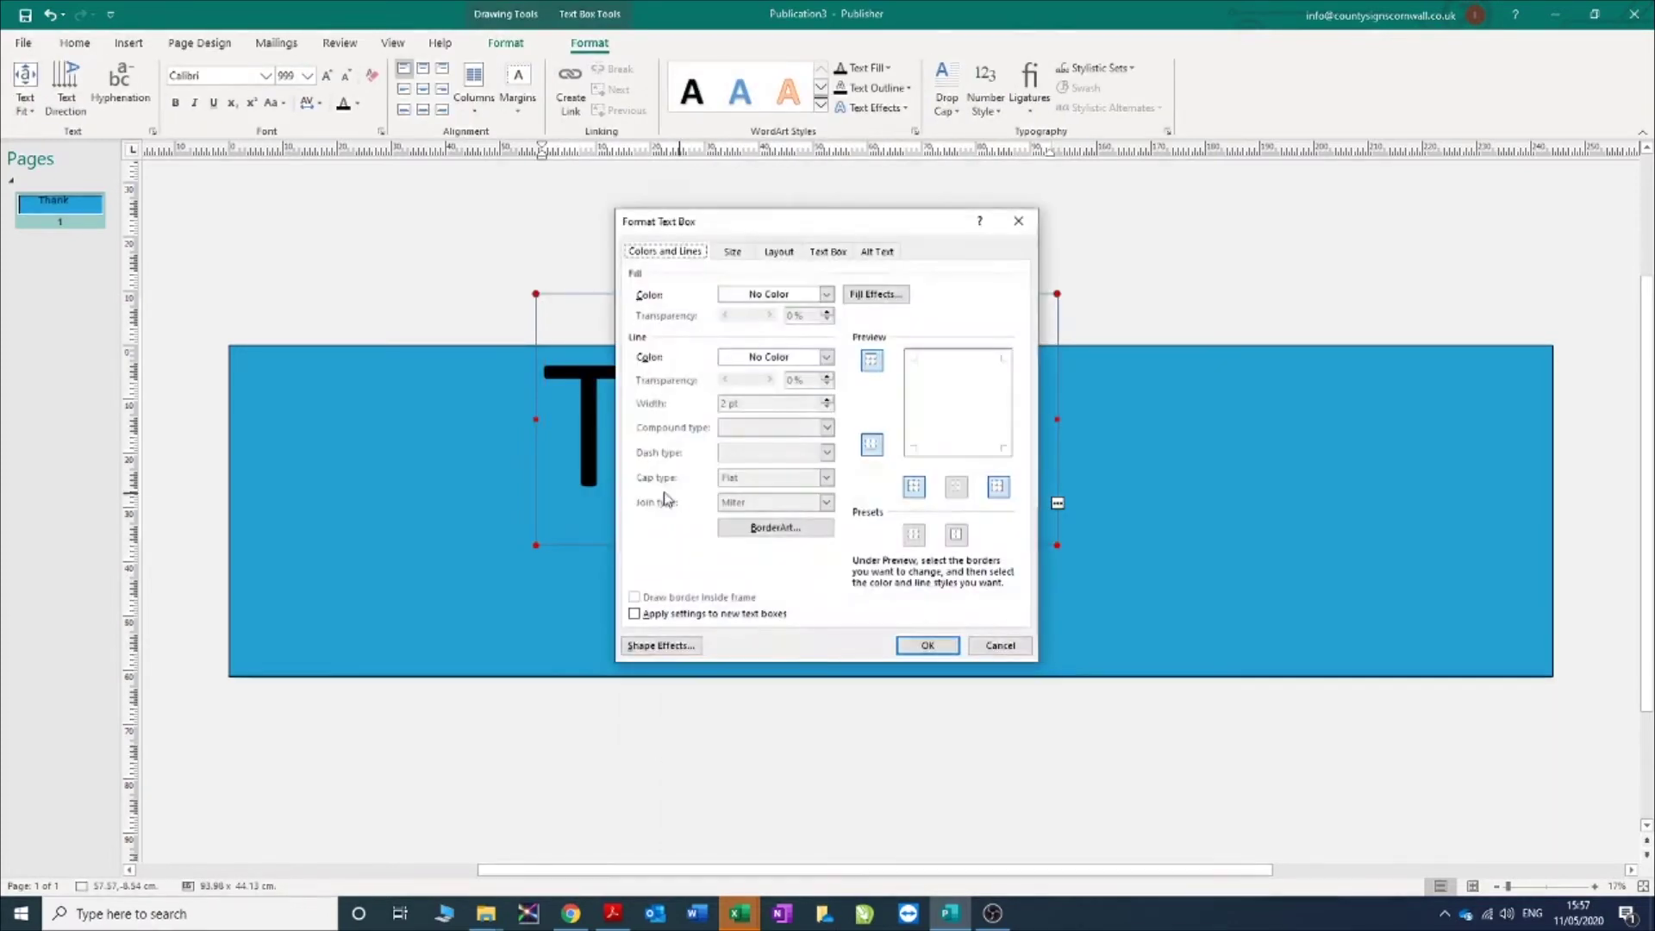
pyautogui.click(732, 251)
pyautogui.press('Tab')
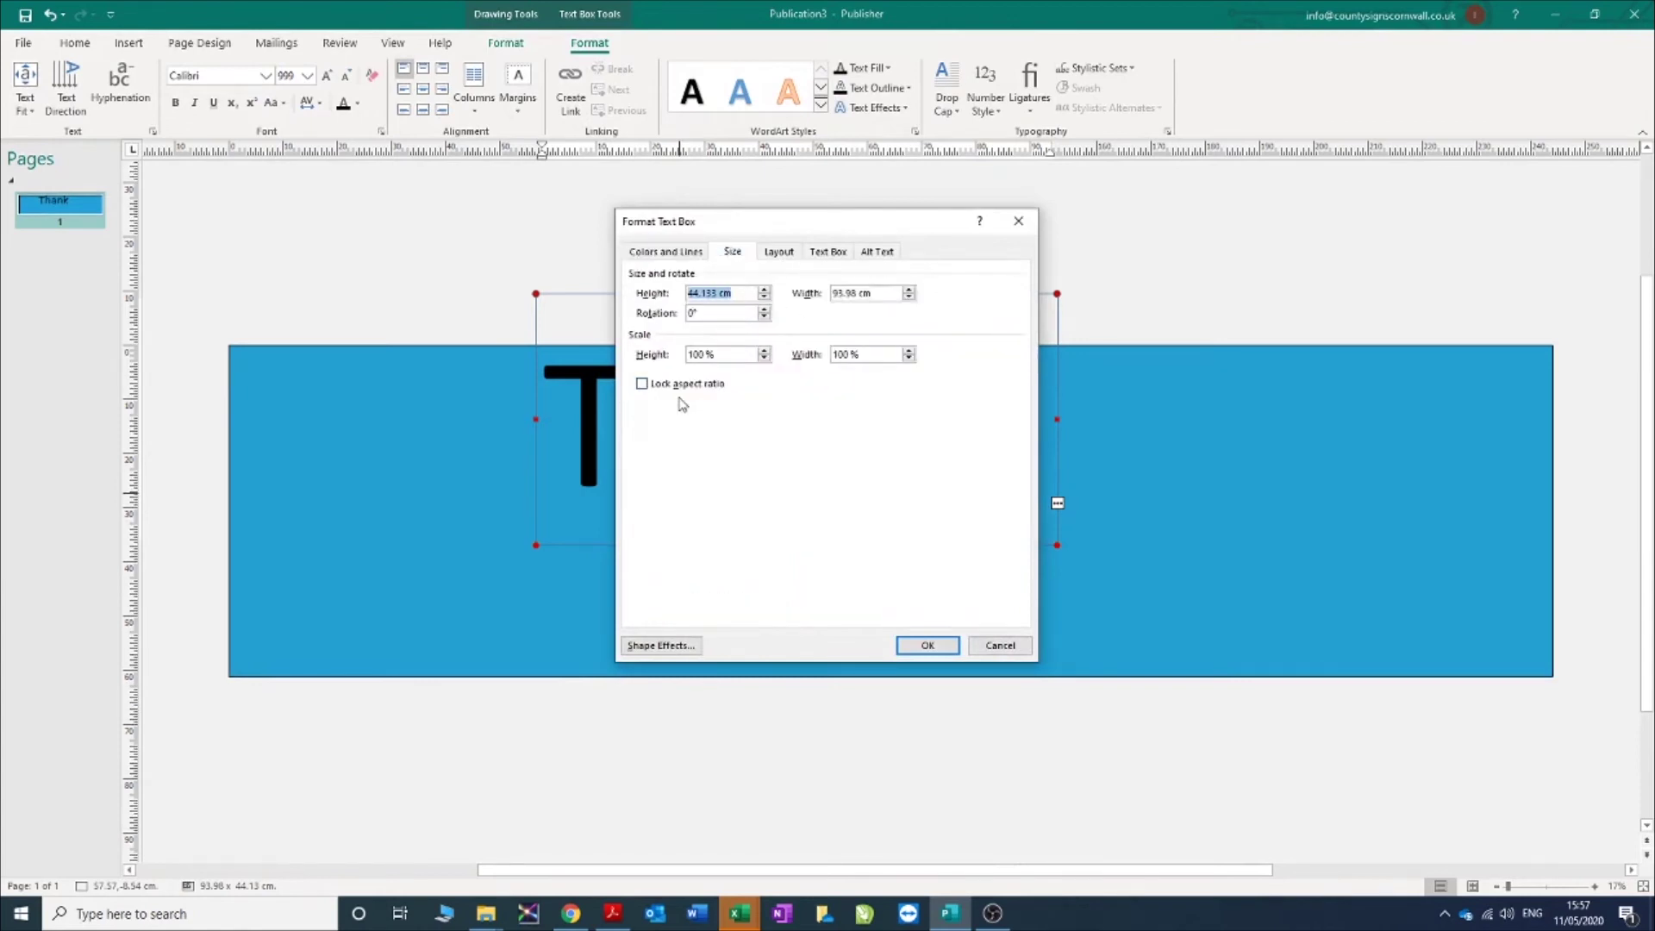
pyautogui.write('61')
pyautogui.press('Tab')
pyautogui.write('2')
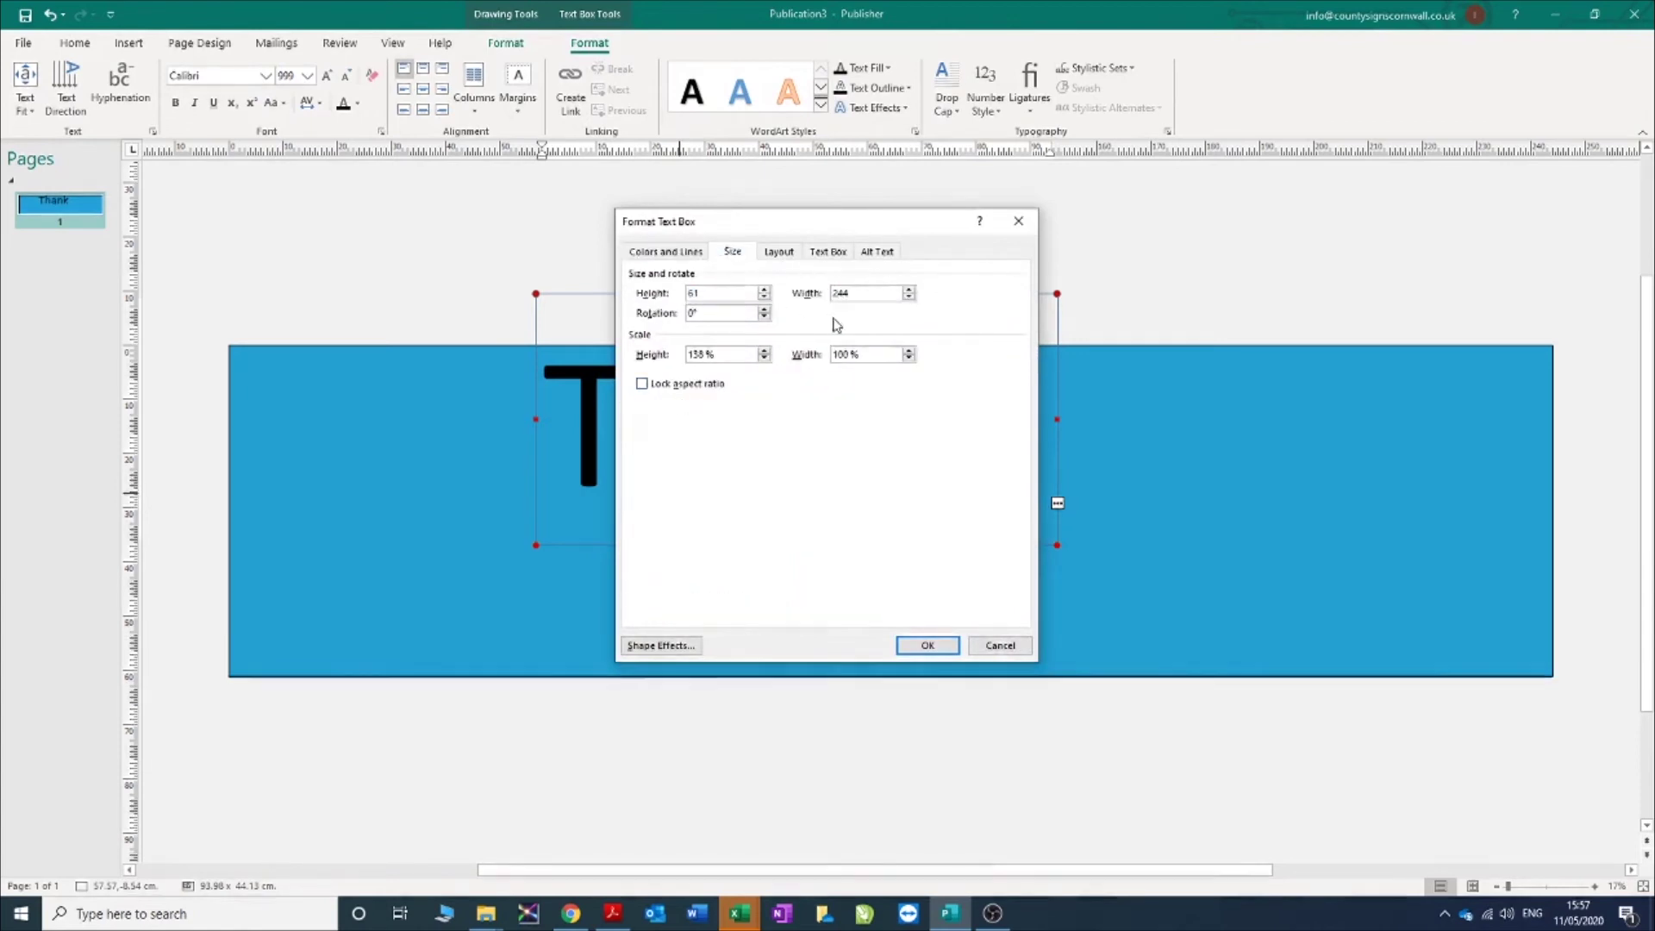
pyautogui.click(928, 645)
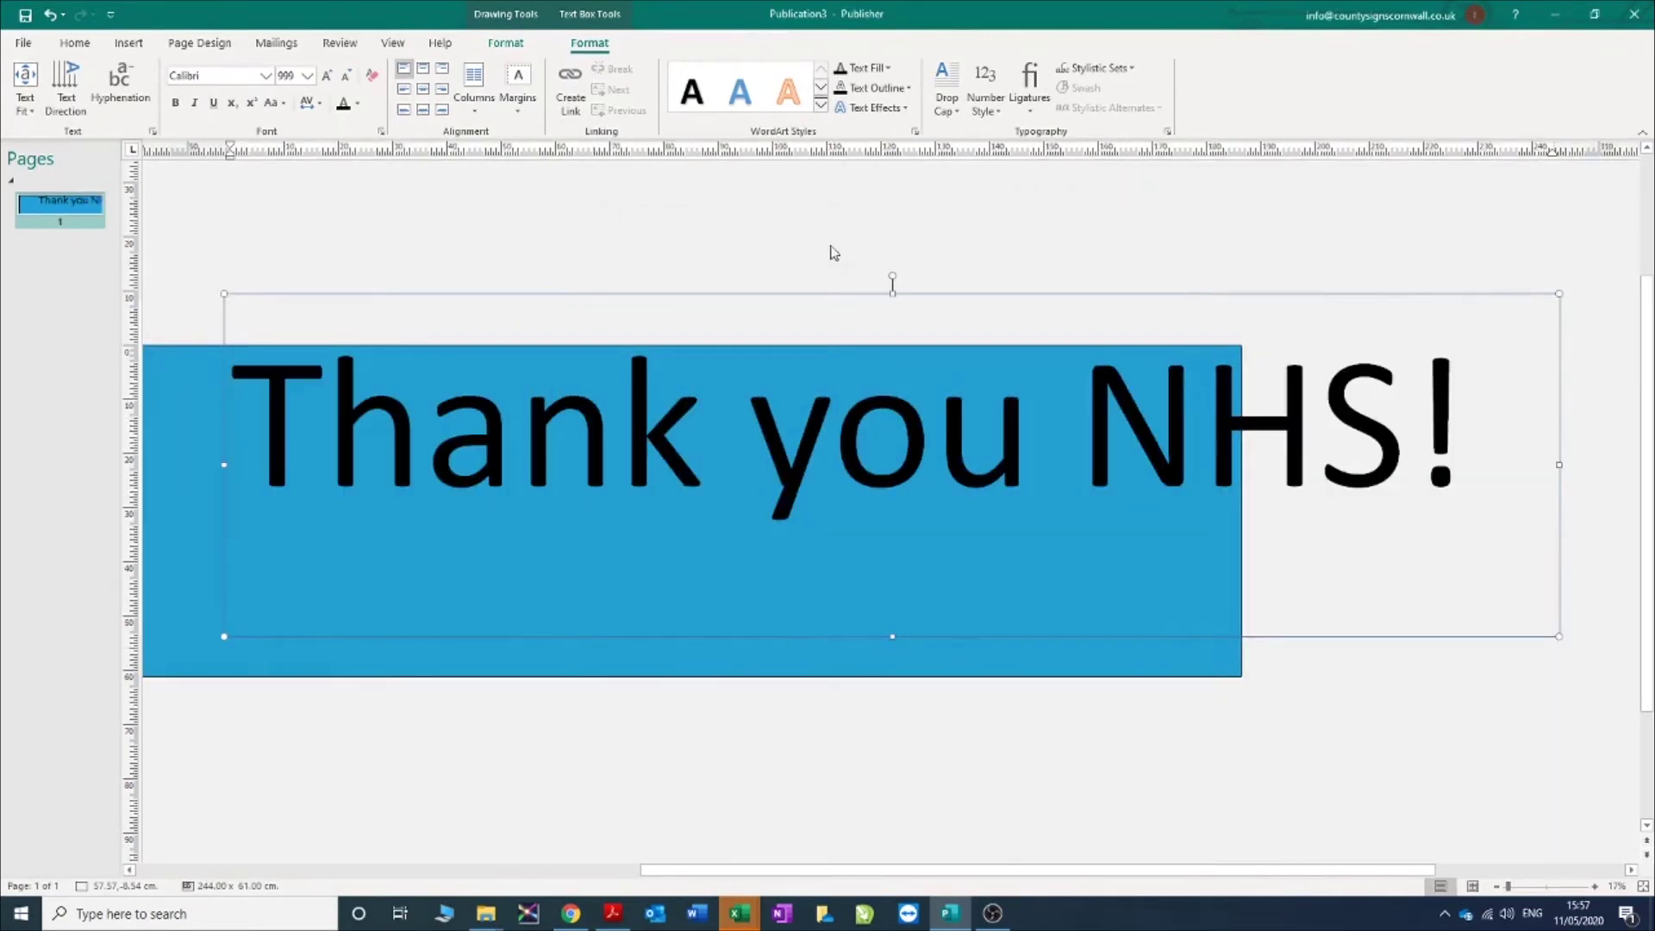
# Centre the text box on the page, zoom to it, and select the Thank you NHS! line.
pyautogui.click(75, 42)
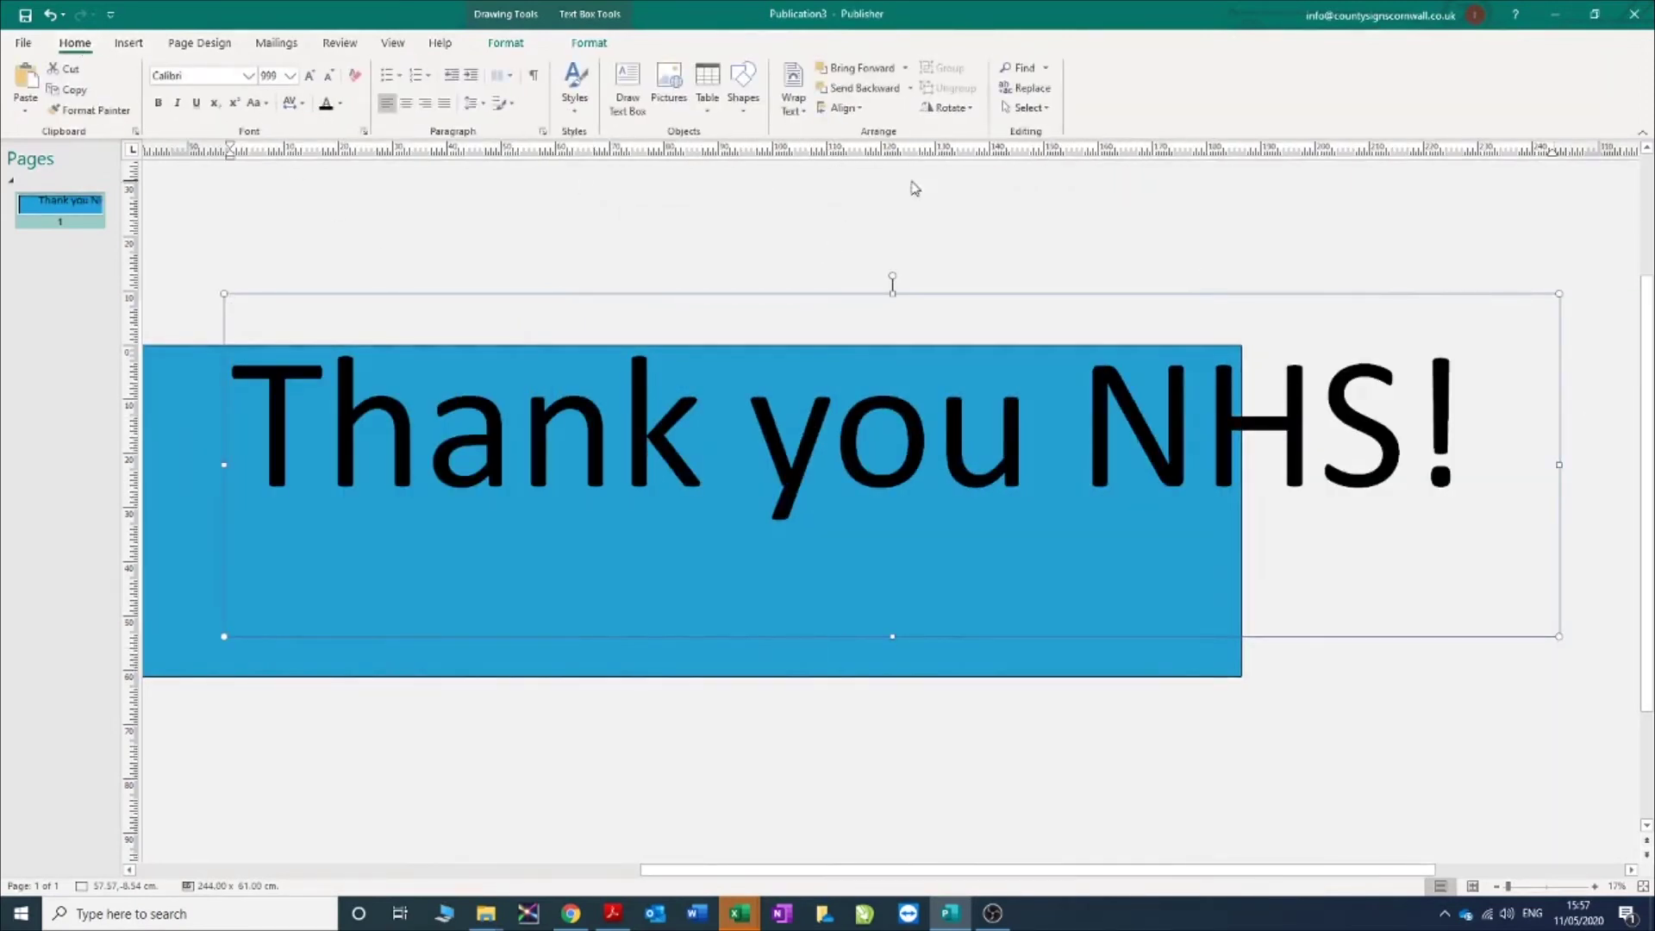
pyautogui.click(862, 110)
pyautogui.click(855, 152)
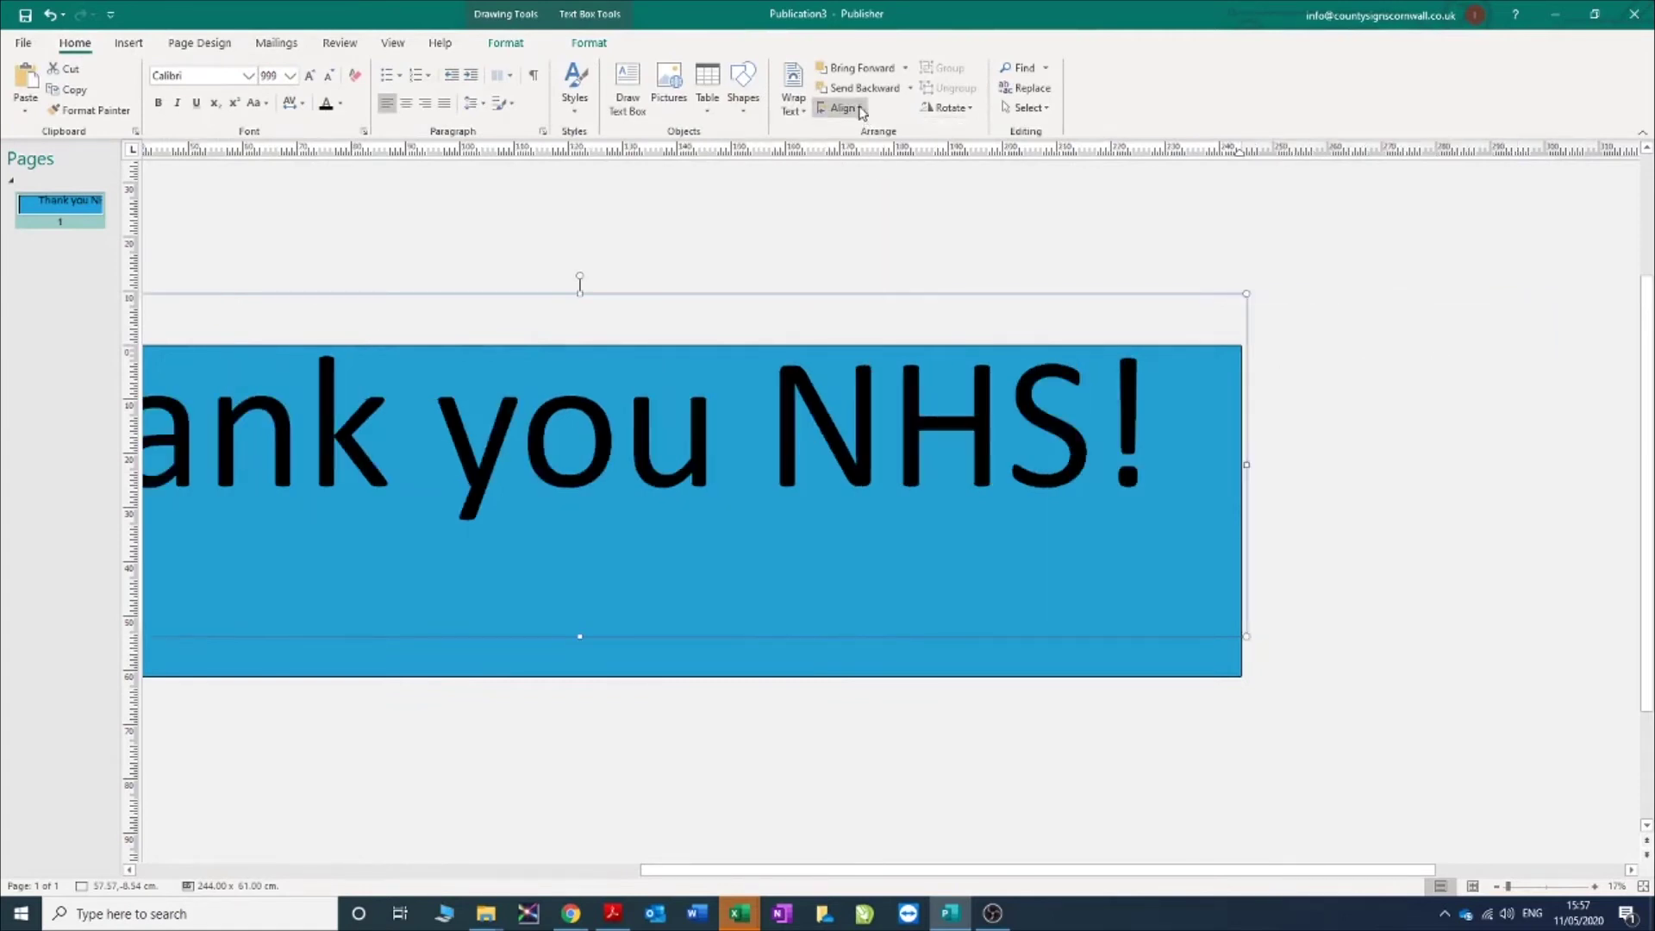
pyautogui.click(860, 110)
pyautogui.click(849, 212)
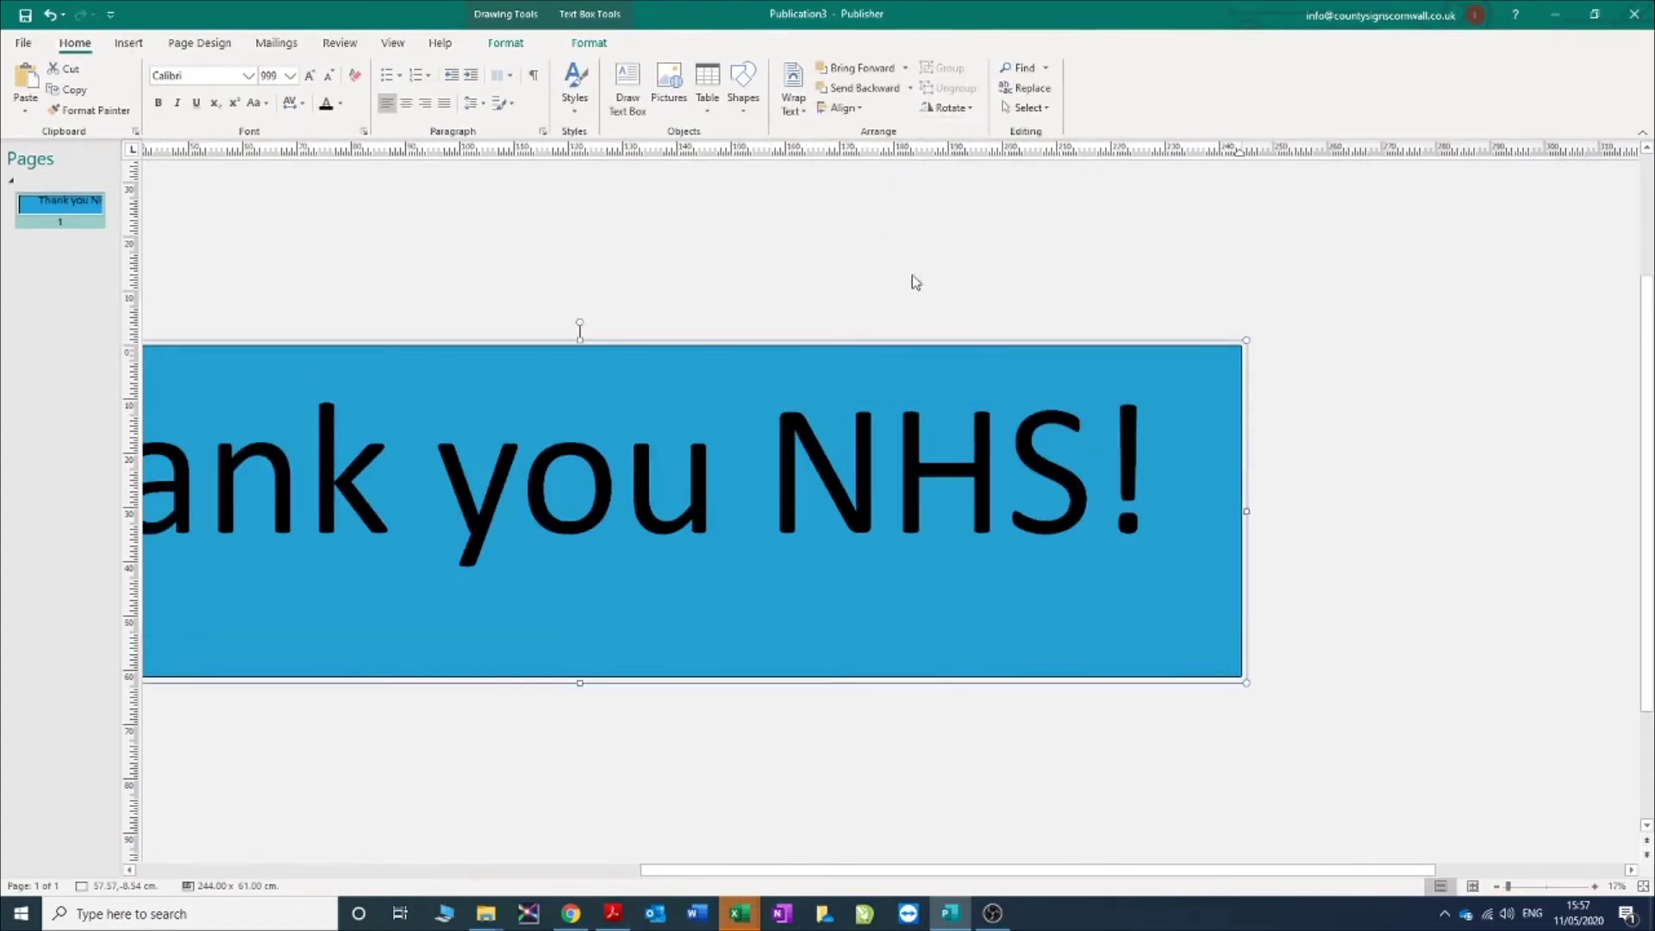
pyautogui.click(392, 43)
pyautogui.click(630, 110)
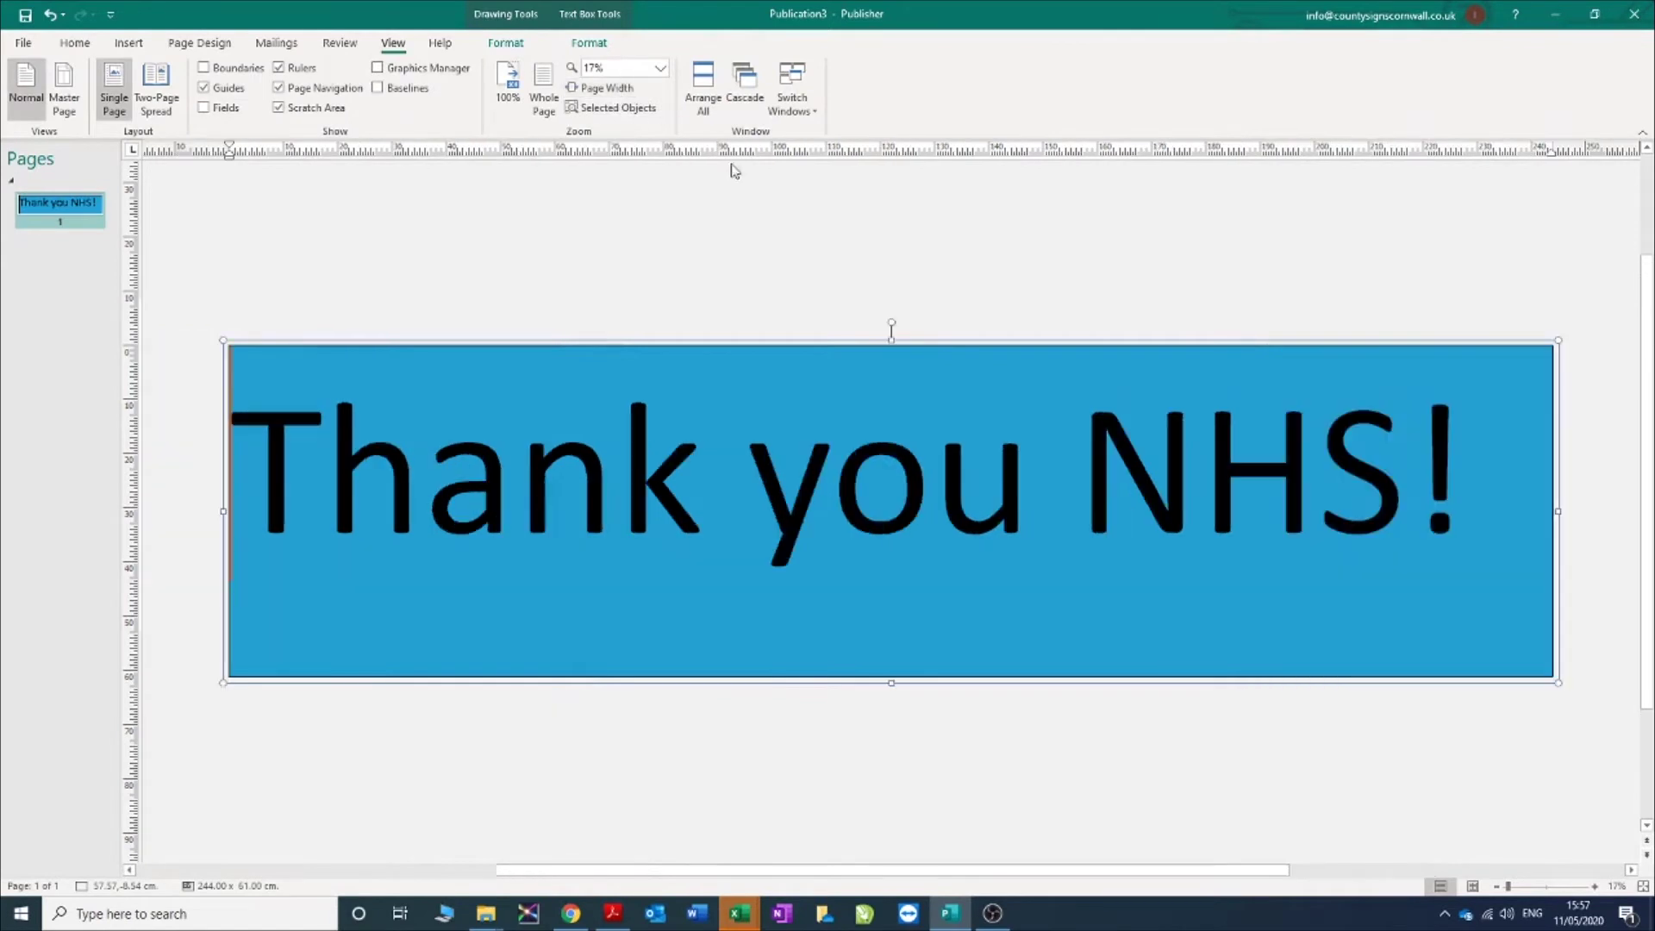
pyautogui.tripleClick(643, 421)
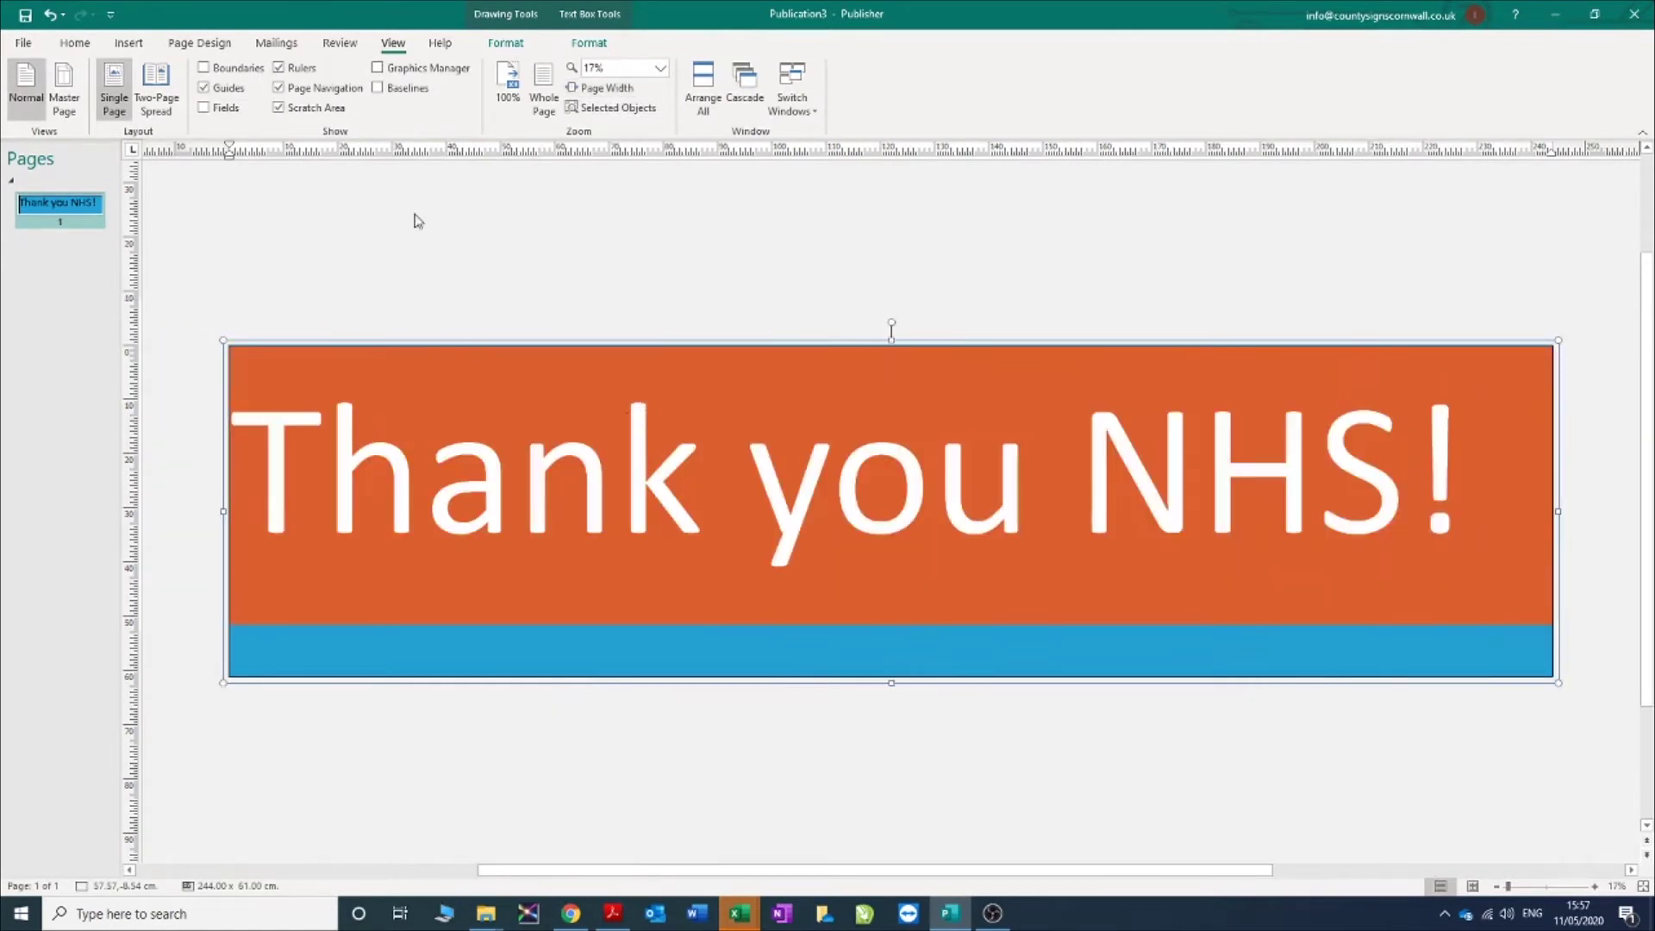
pyautogui.click(210, 47)
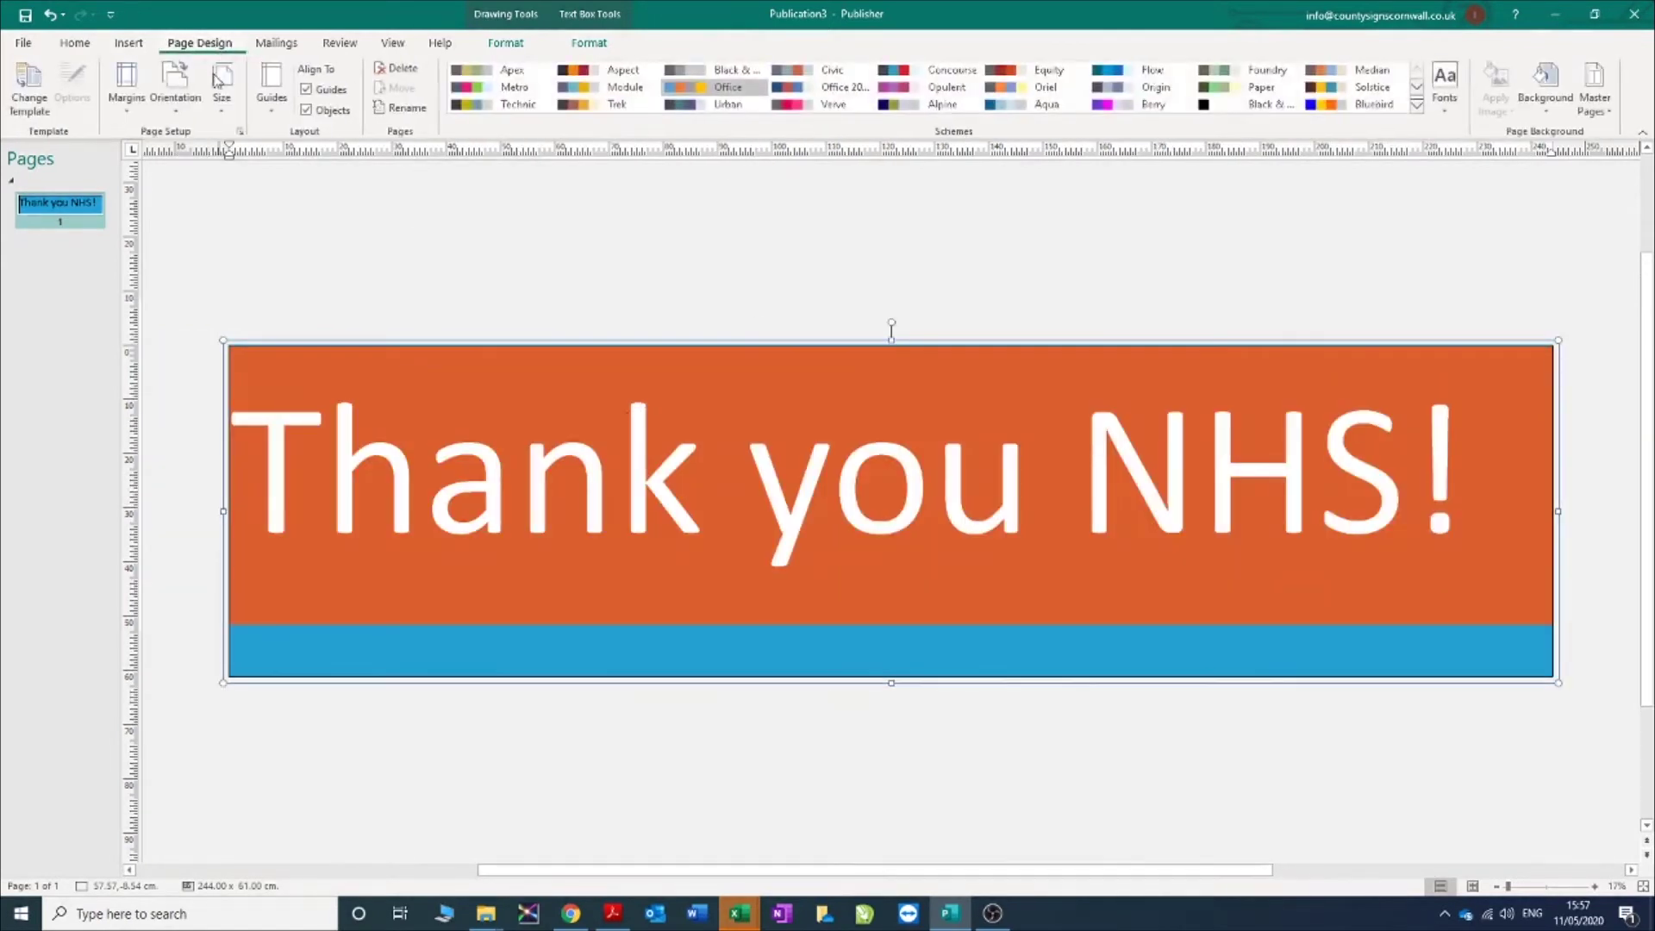
pyautogui.click(129, 43)
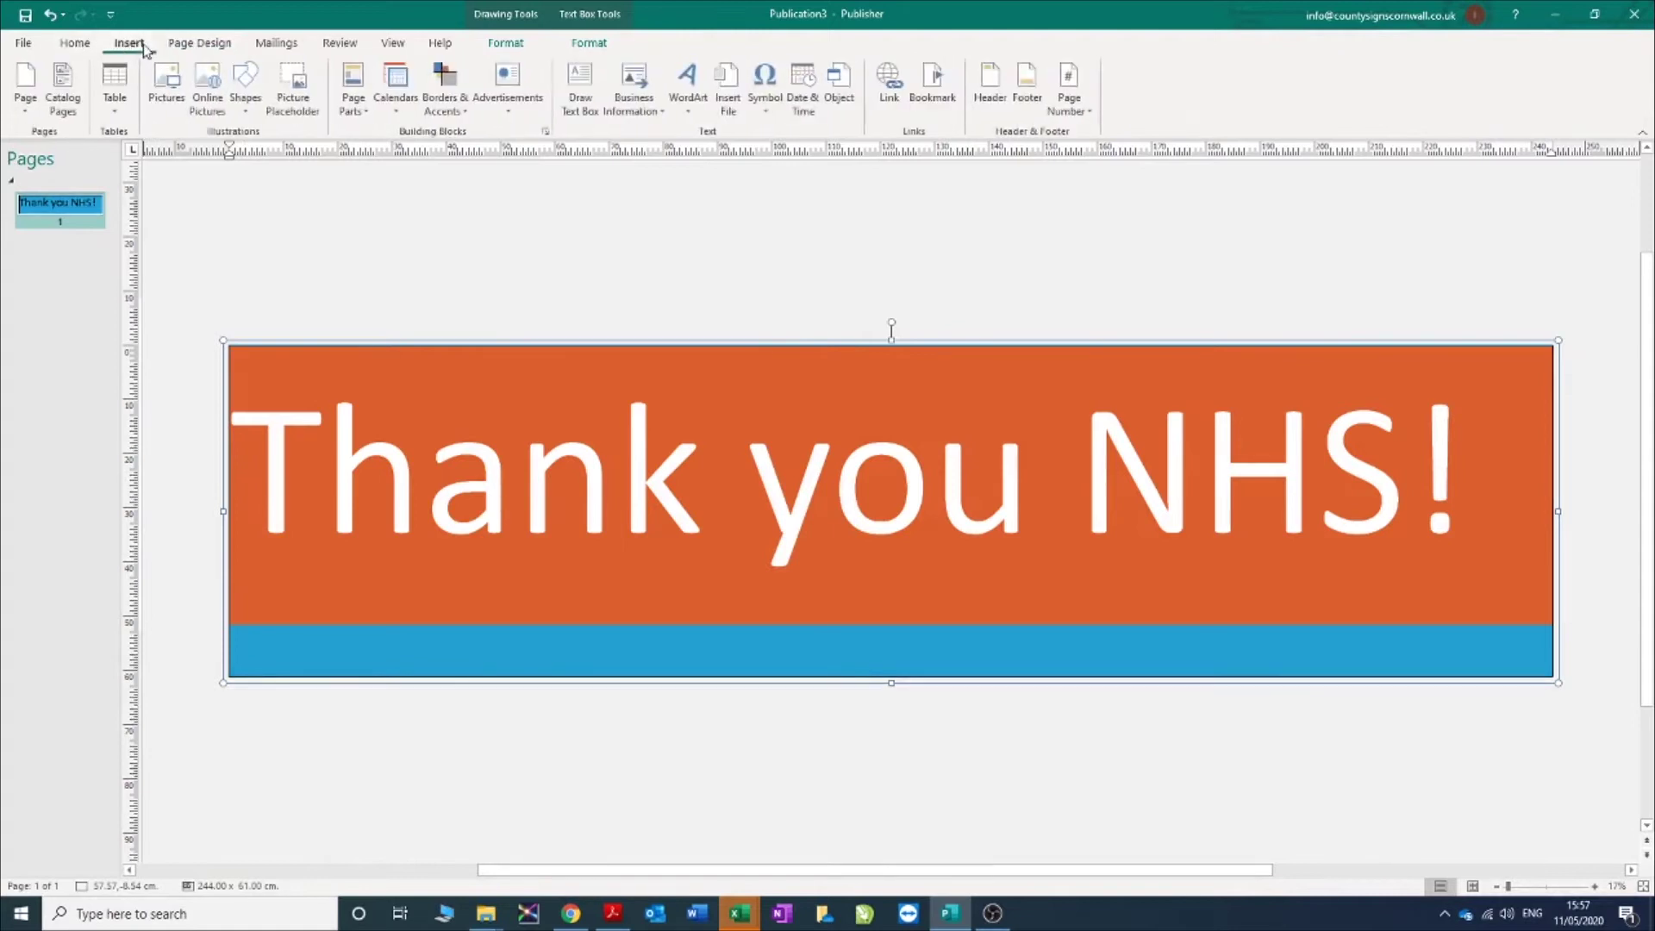
pyautogui.click(75, 43)
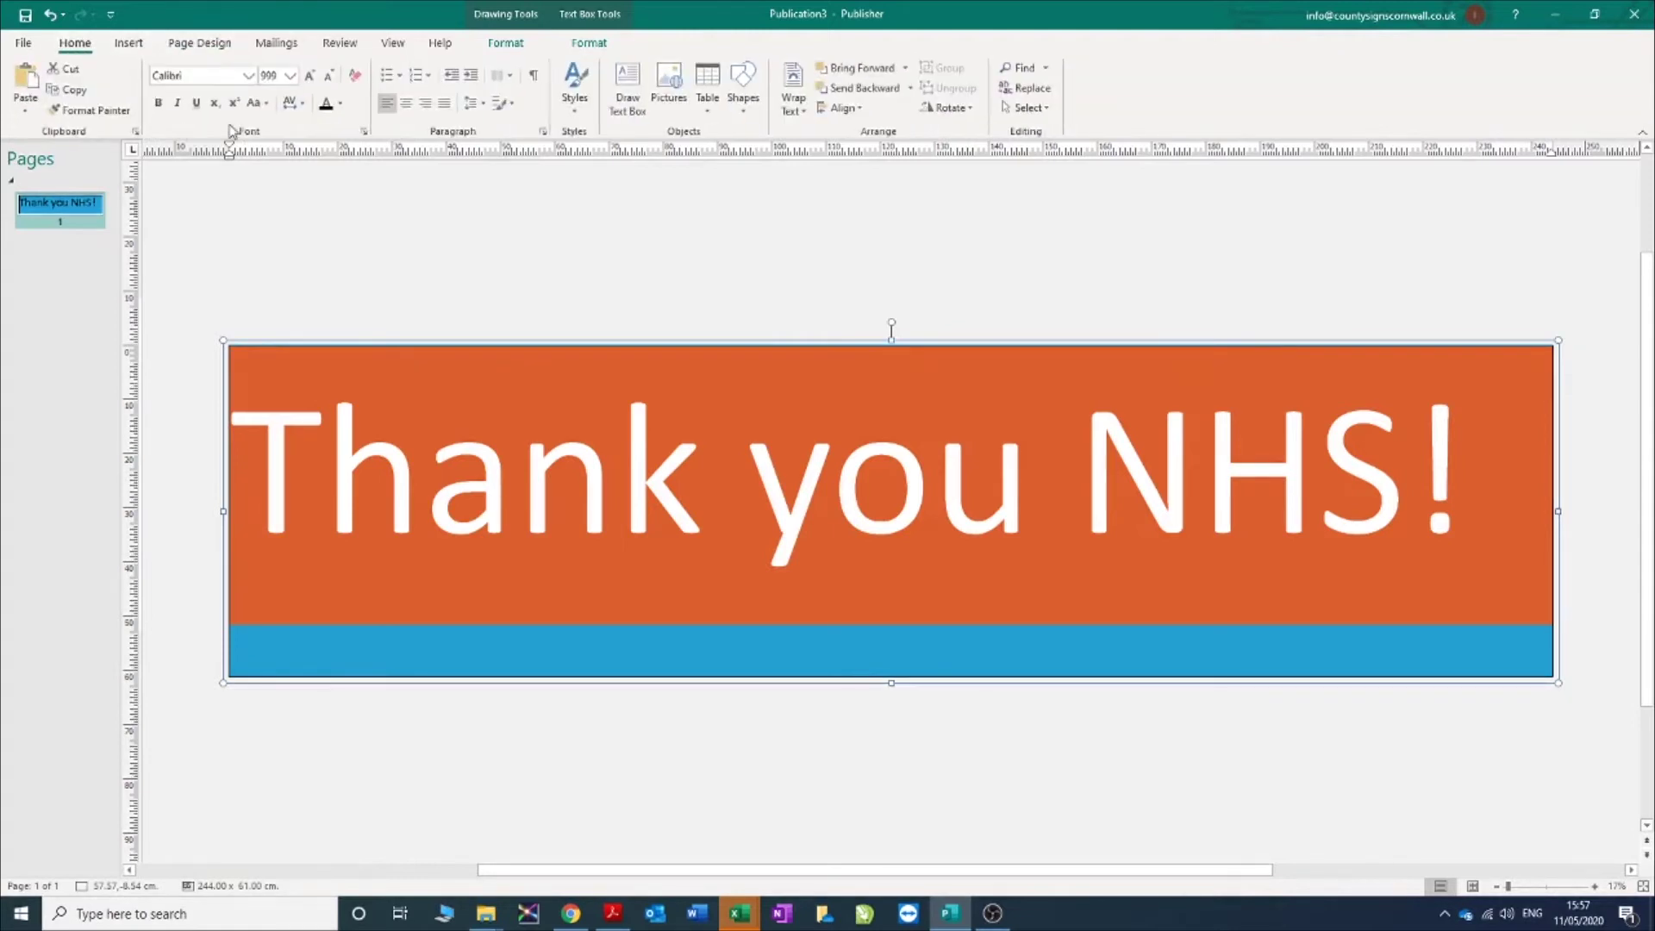
# Change the banner text to Berlin Sans FB Demi at size 750, centred in the box.
pyautogui.click(247, 77)
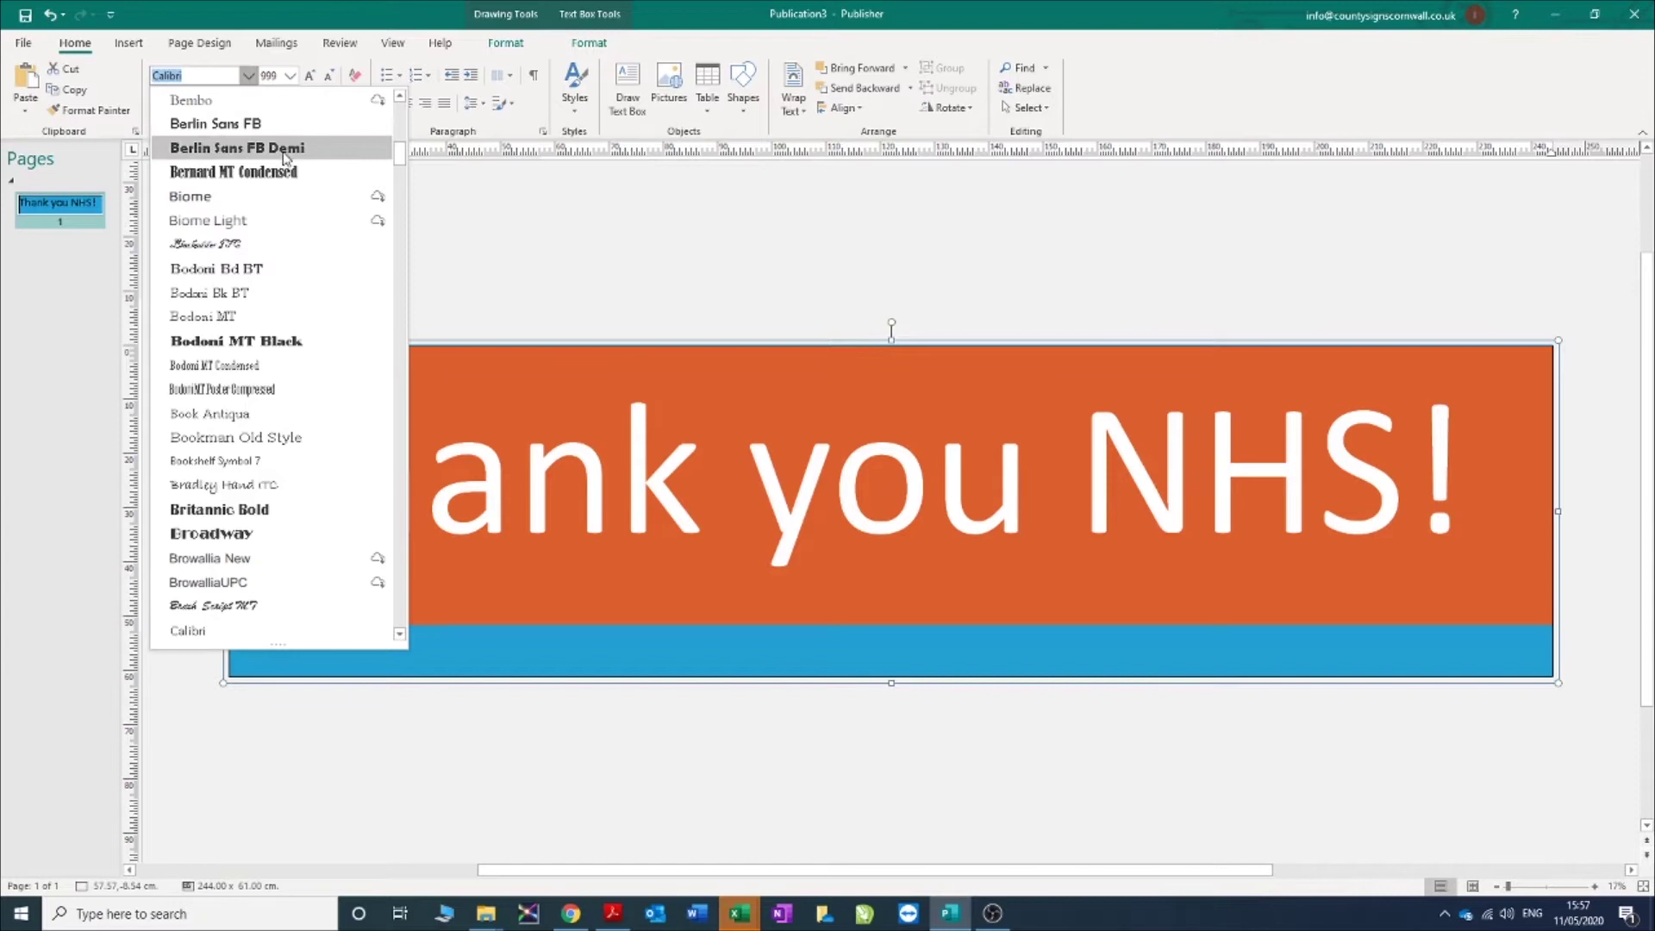
pyautogui.click(237, 148)
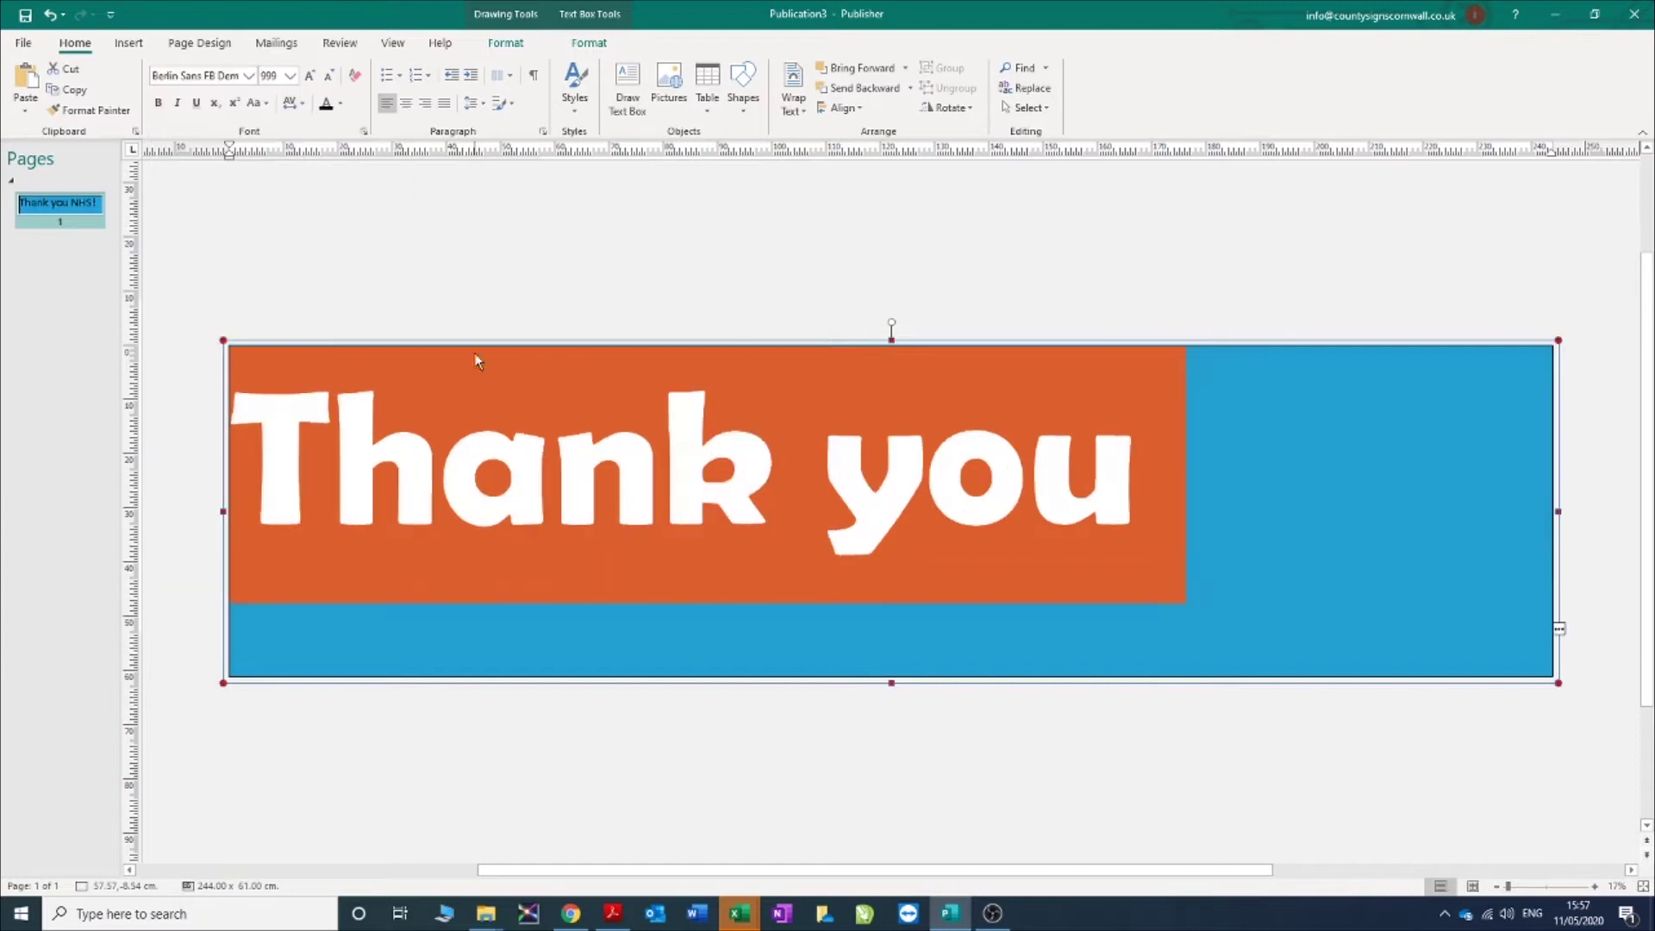
pyautogui.click(269, 76)
pyautogui.press('Return')
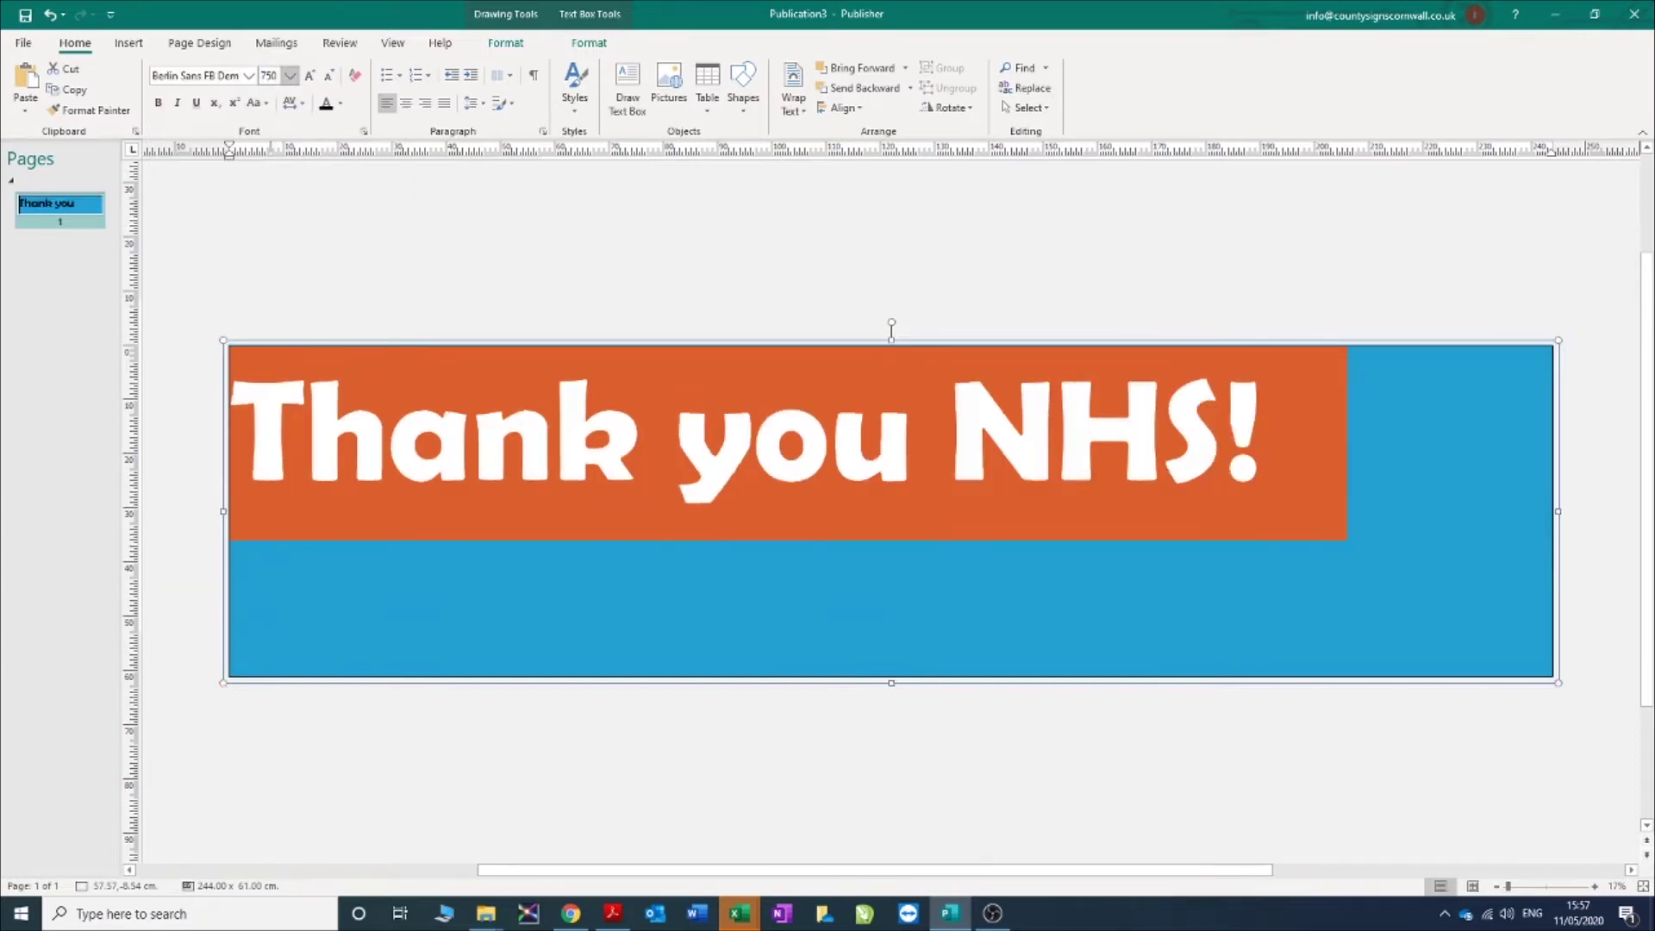
pyautogui.click(406, 102)
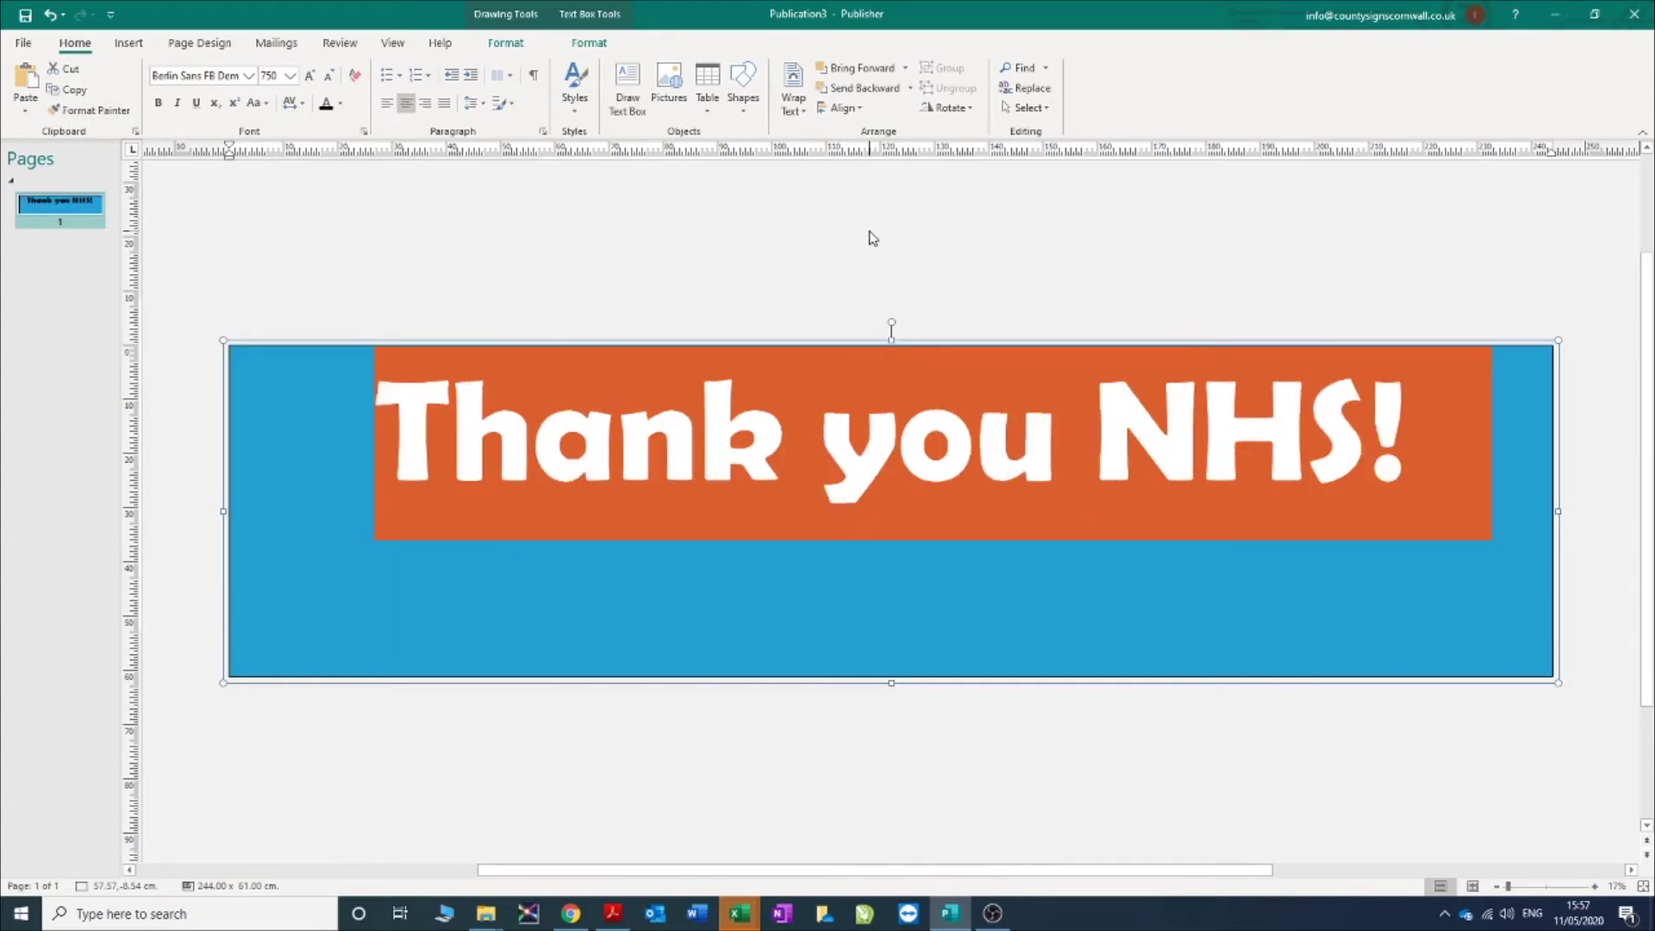
pyautogui.click(474, 103)
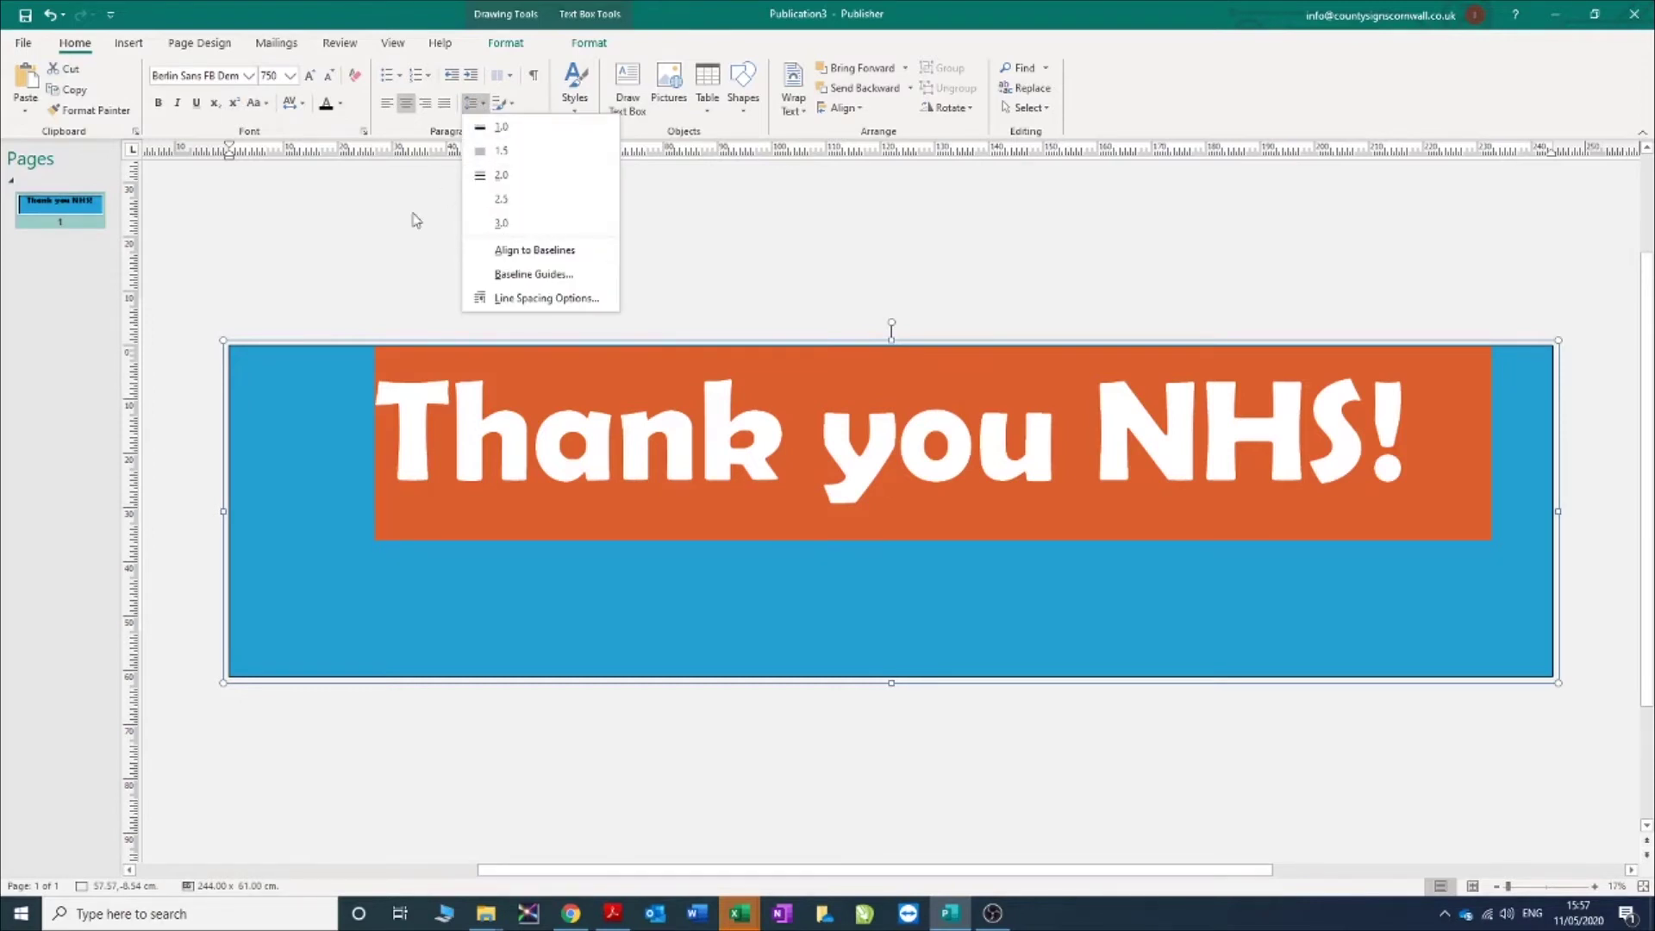
pyautogui.click(412, 244)
# Colour the whole Thank you NHS! line white.
pyautogui.click(725, 259)
pyautogui.doubleClick(652, 442)
pyautogui.tripleClick(652, 442)
pyautogui.click(341, 103)
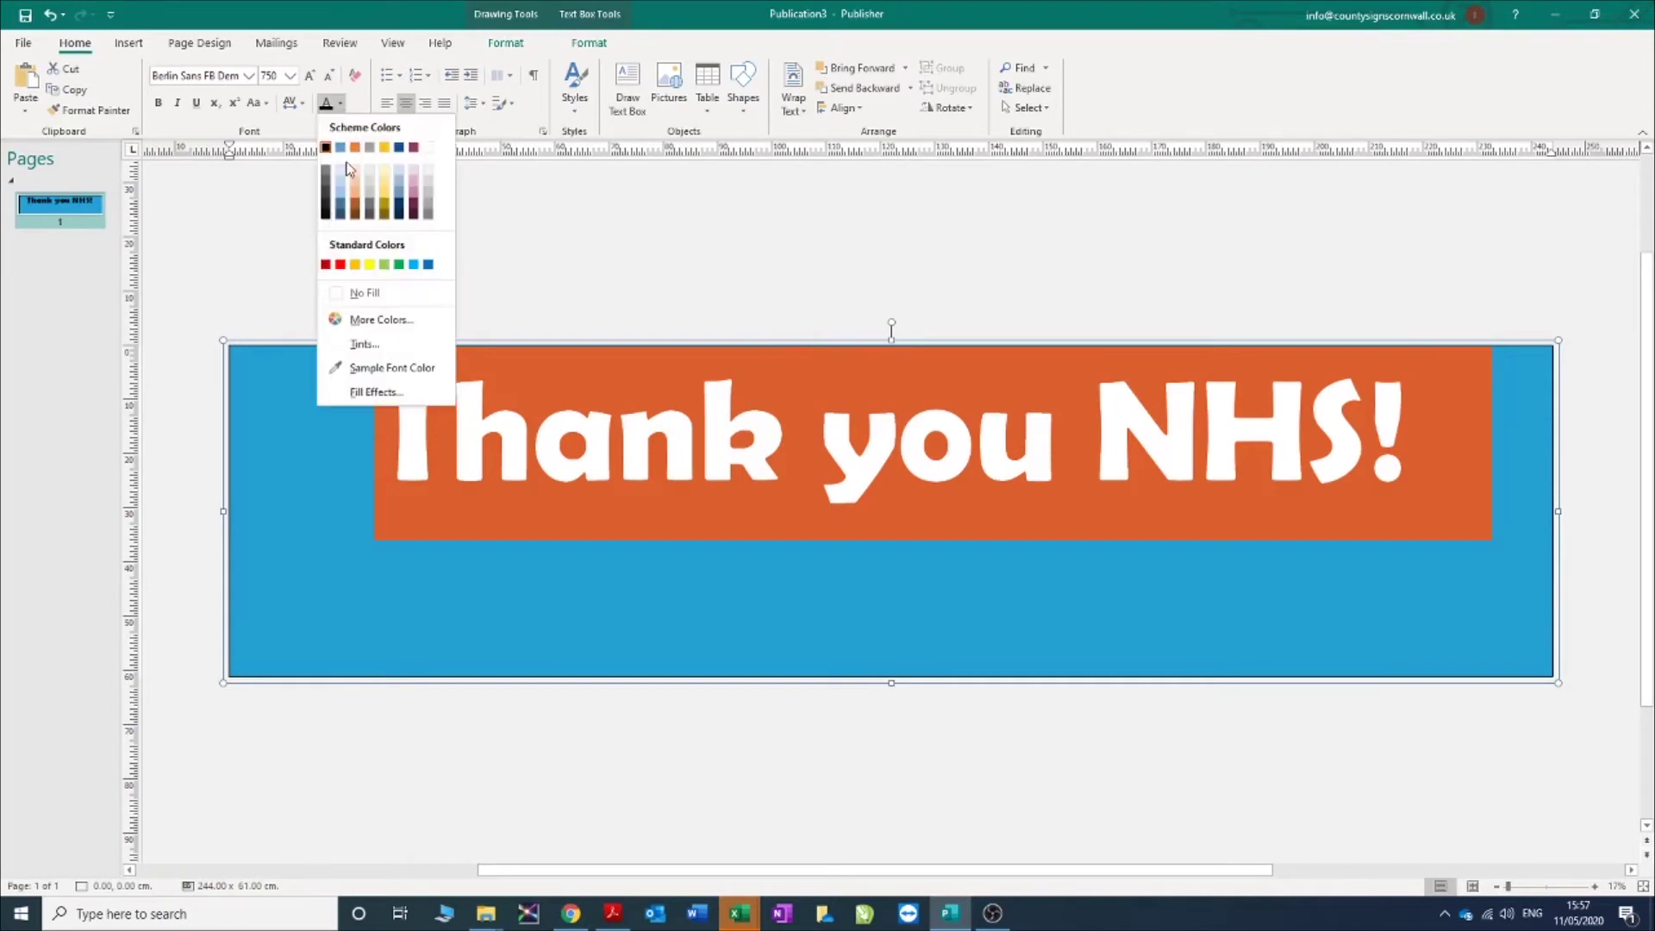
pyautogui.click(429, 148)
pyautogui.click(595, 405)
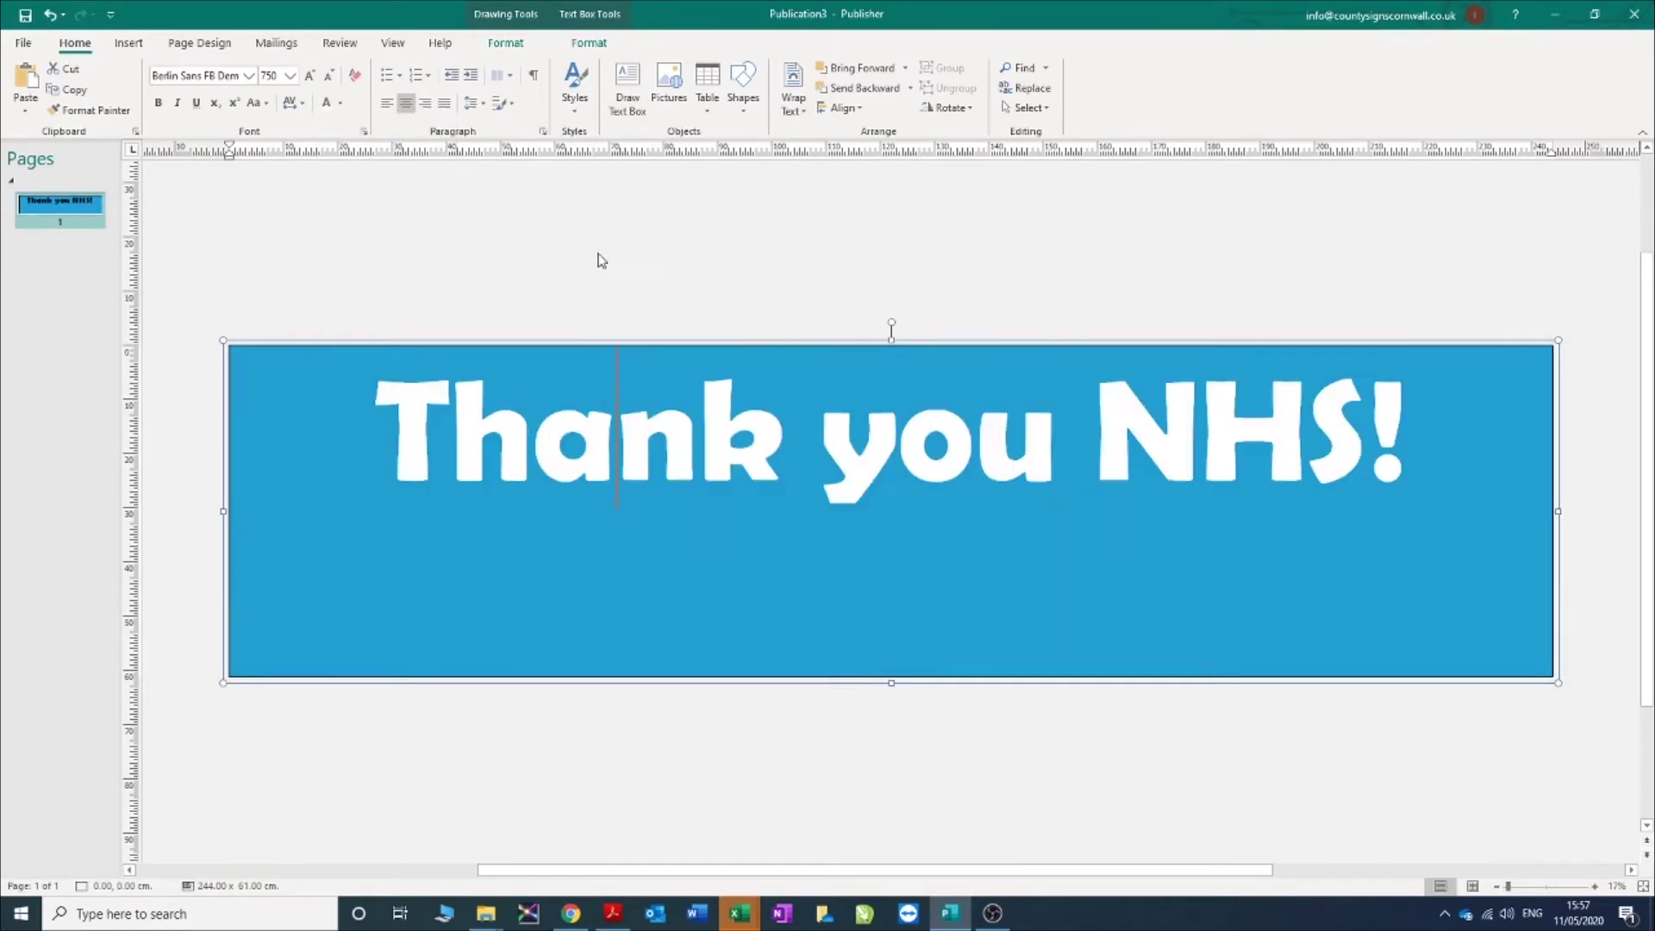
pyautogui.doubleClick(639, 414)
pyautogui.rightClick(639, 410)
# Set the text box's vertical alignment to Middle in Format Text Box.
pyautogui.click(732, 776)
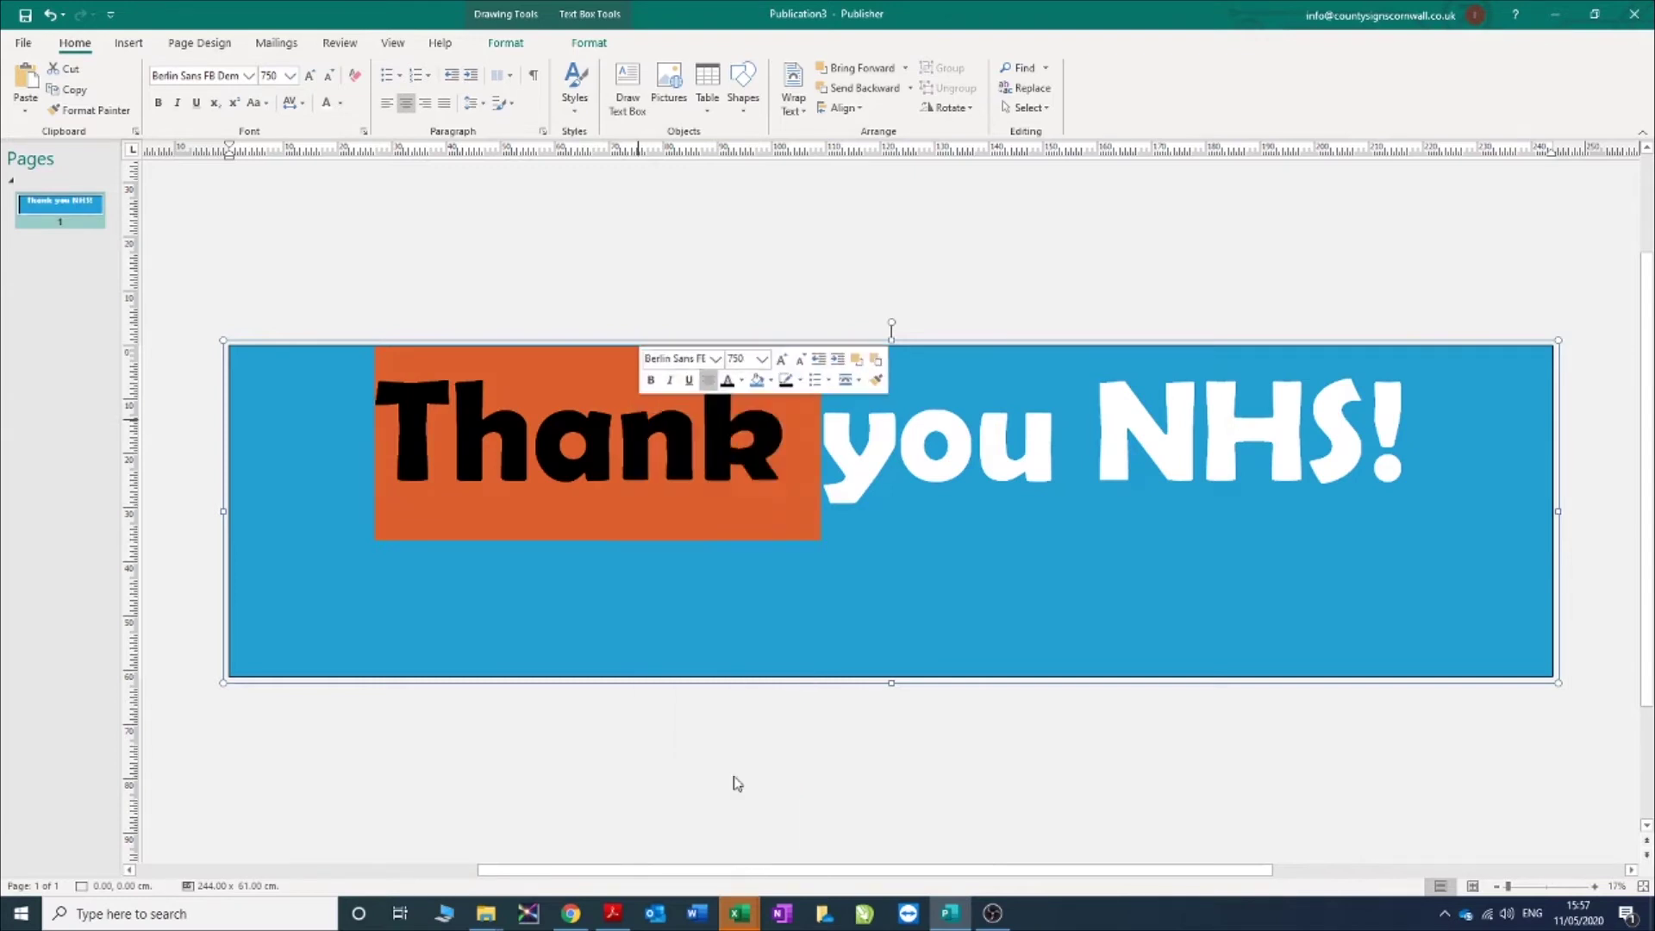
pyautogui.click(829, 252)
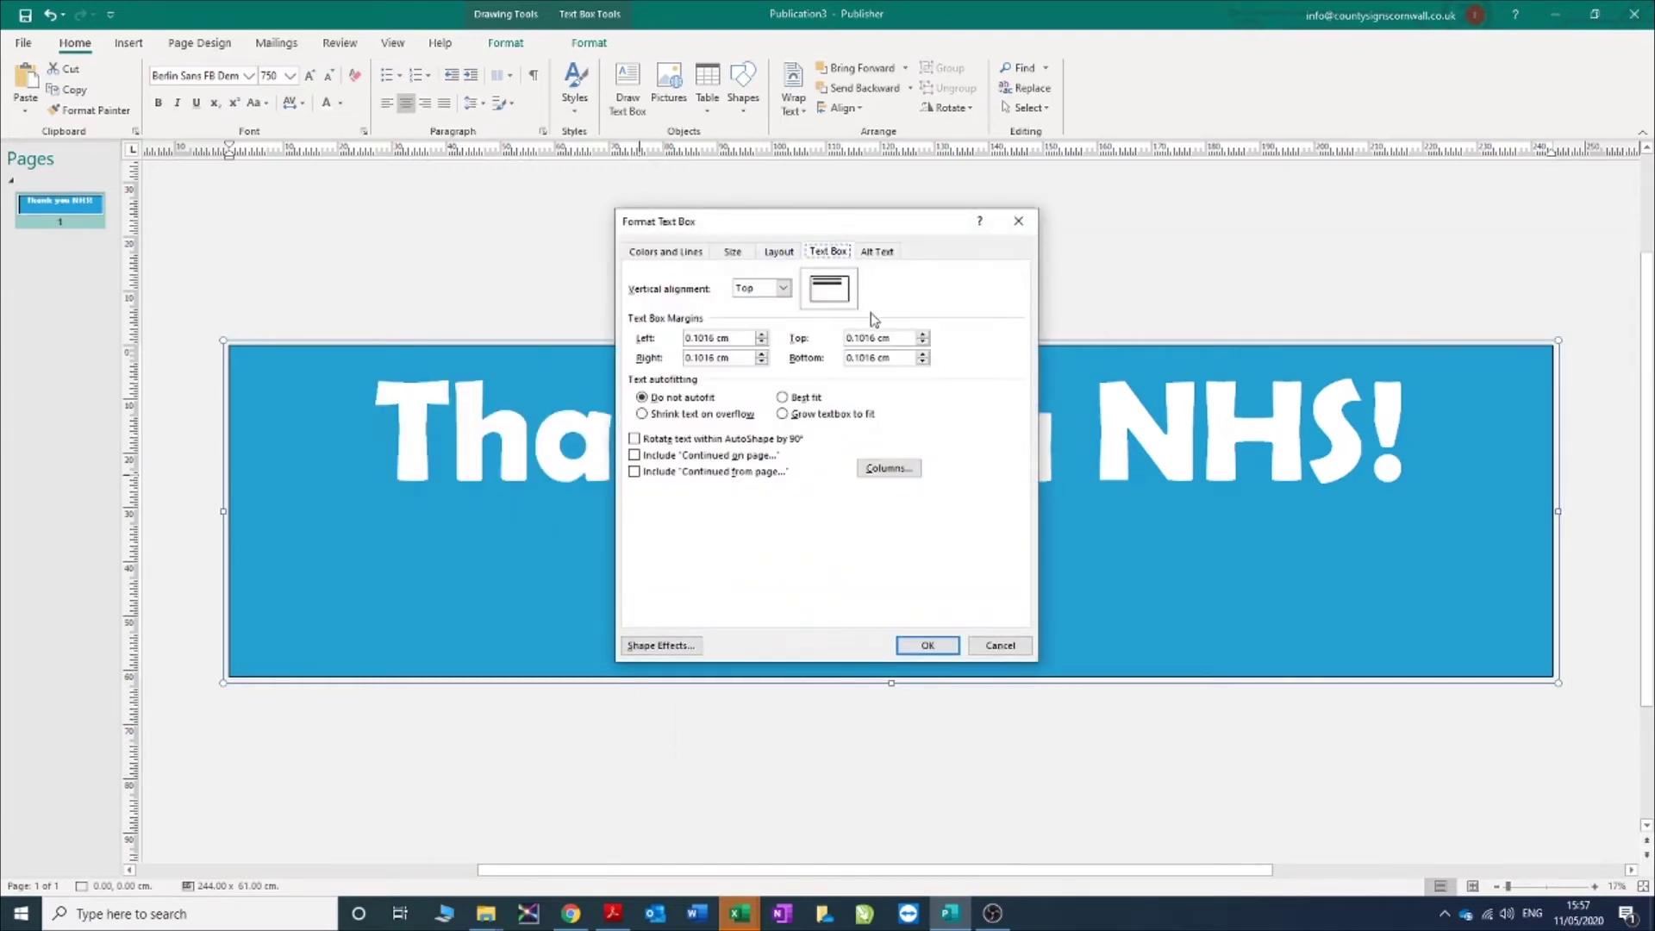
pyautogui.click(763, 289)
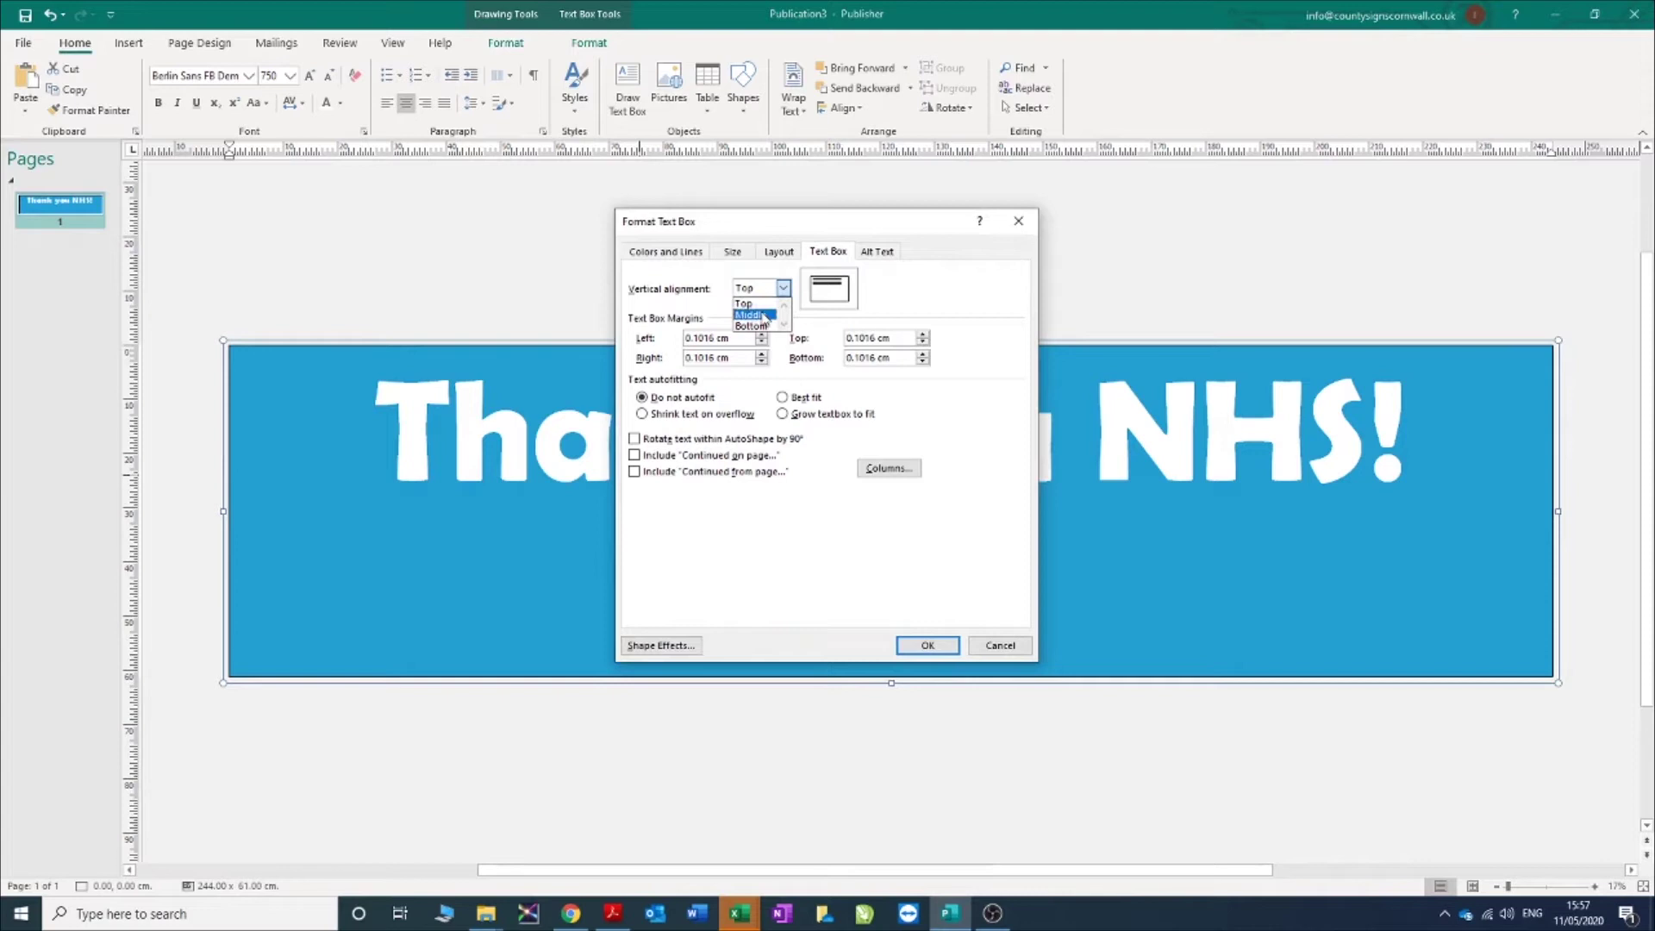
pyautogui.click(764, 316)
pyautogui.click(983, 646)
pyautogui.rightClick(708, 472)
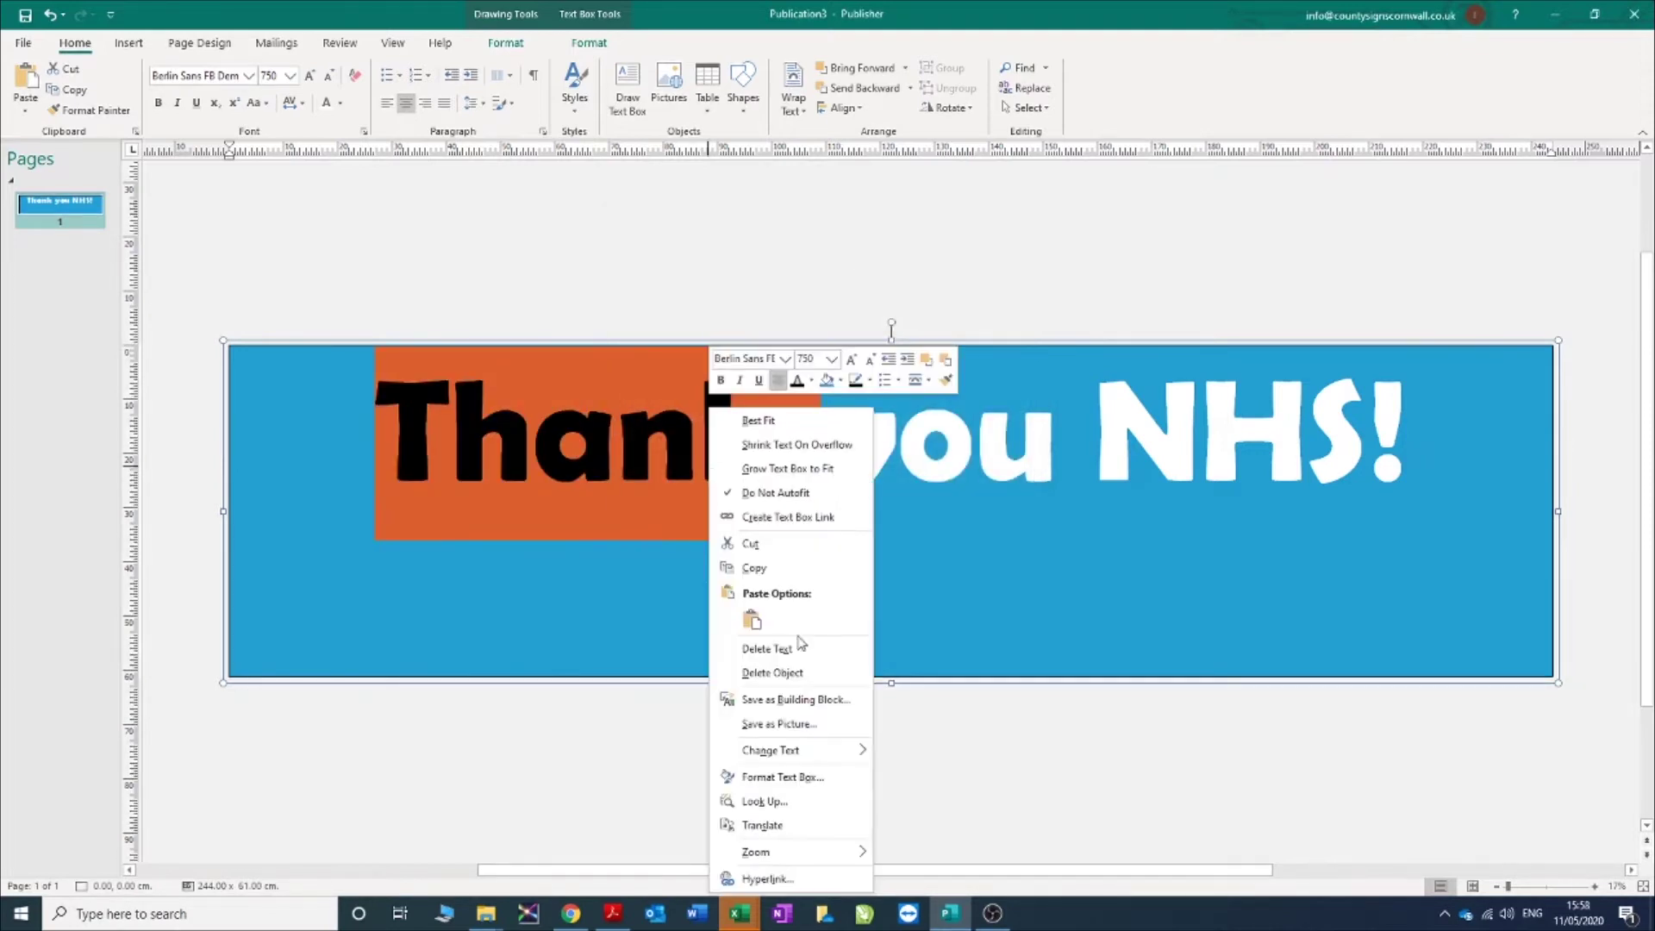
pyautogui.click(781, 777)
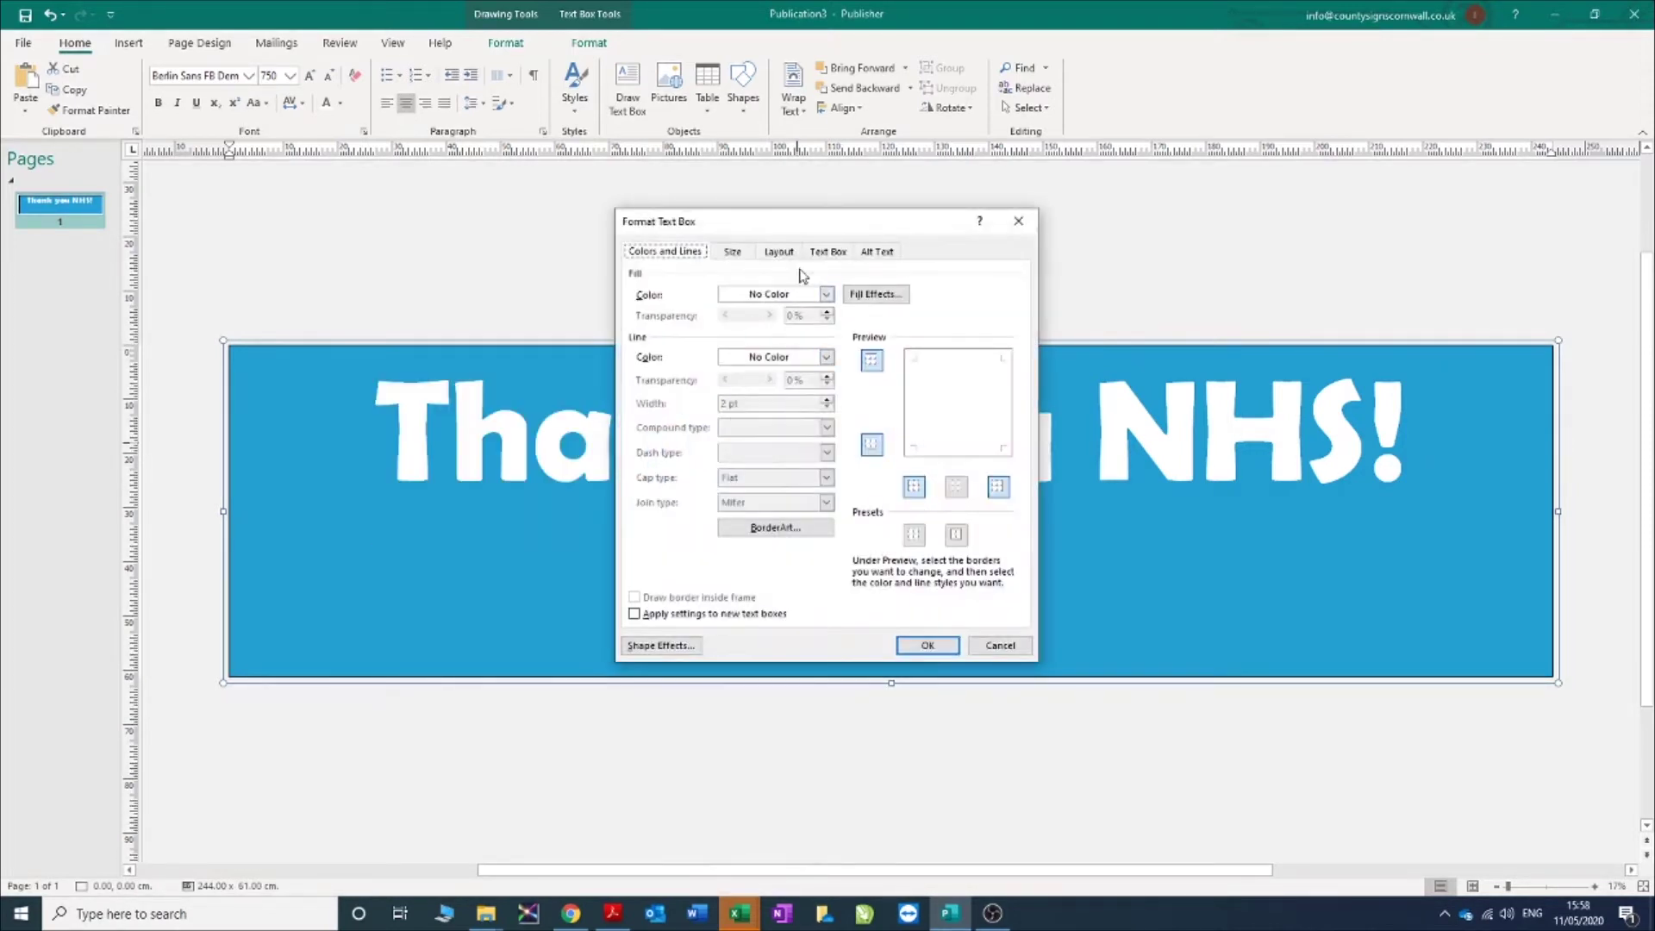
pyautogui.click(829, 251)
pyautogui.click(783, 288)
pyautogui.click(762, 315)
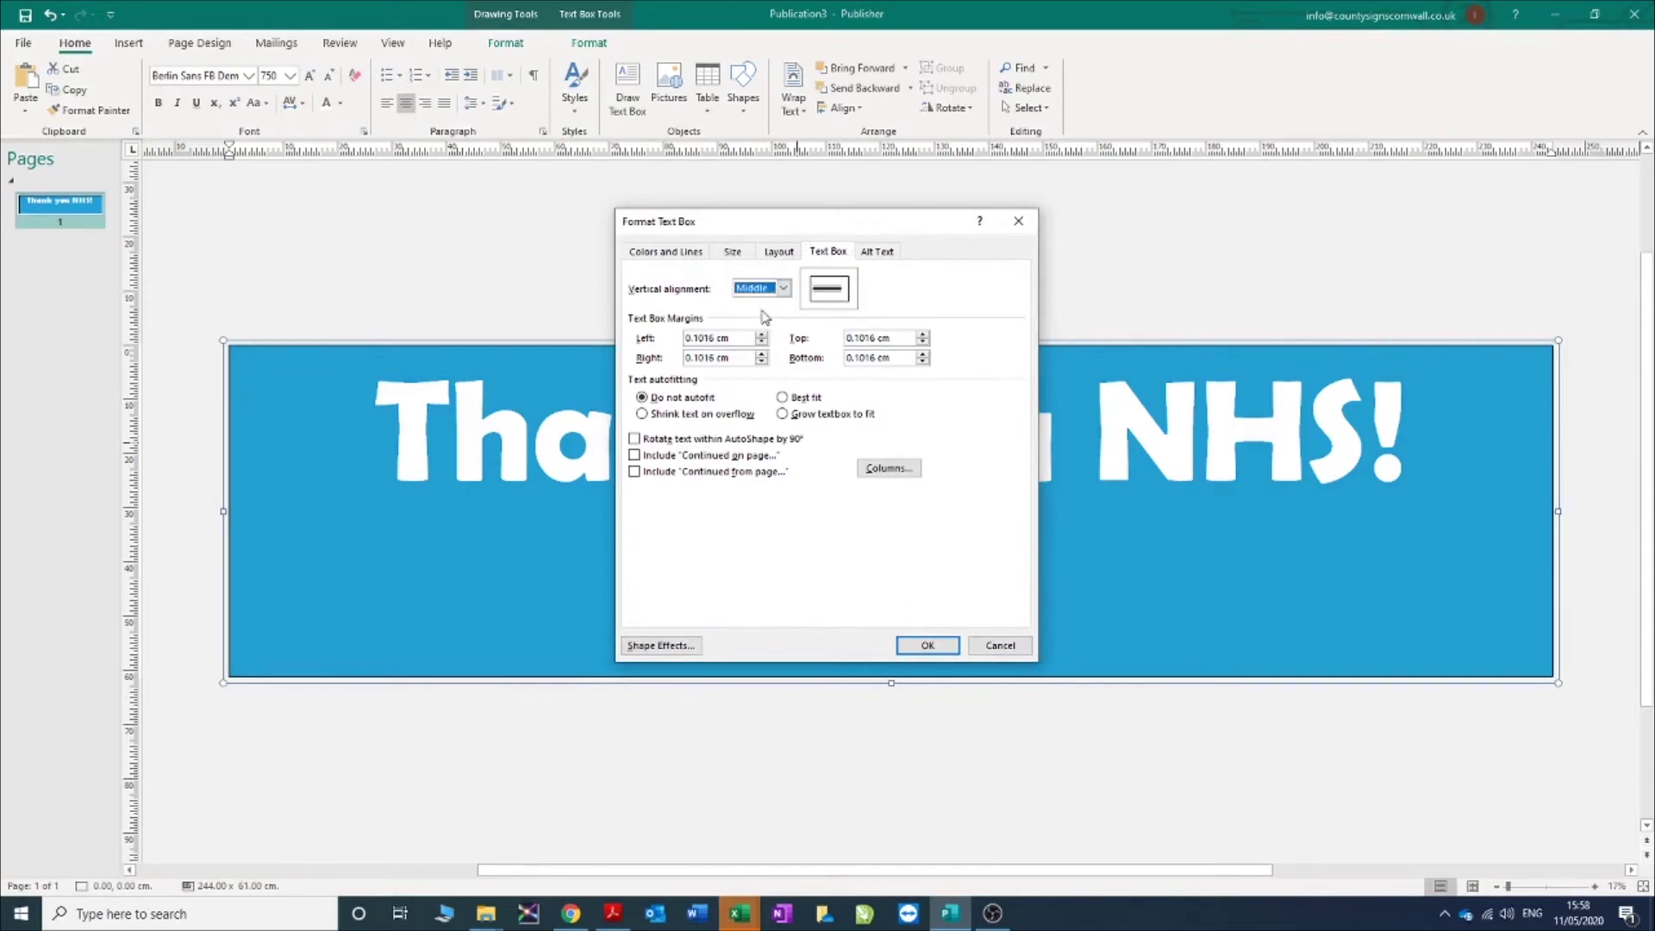
pyautogui.click(928, 645)
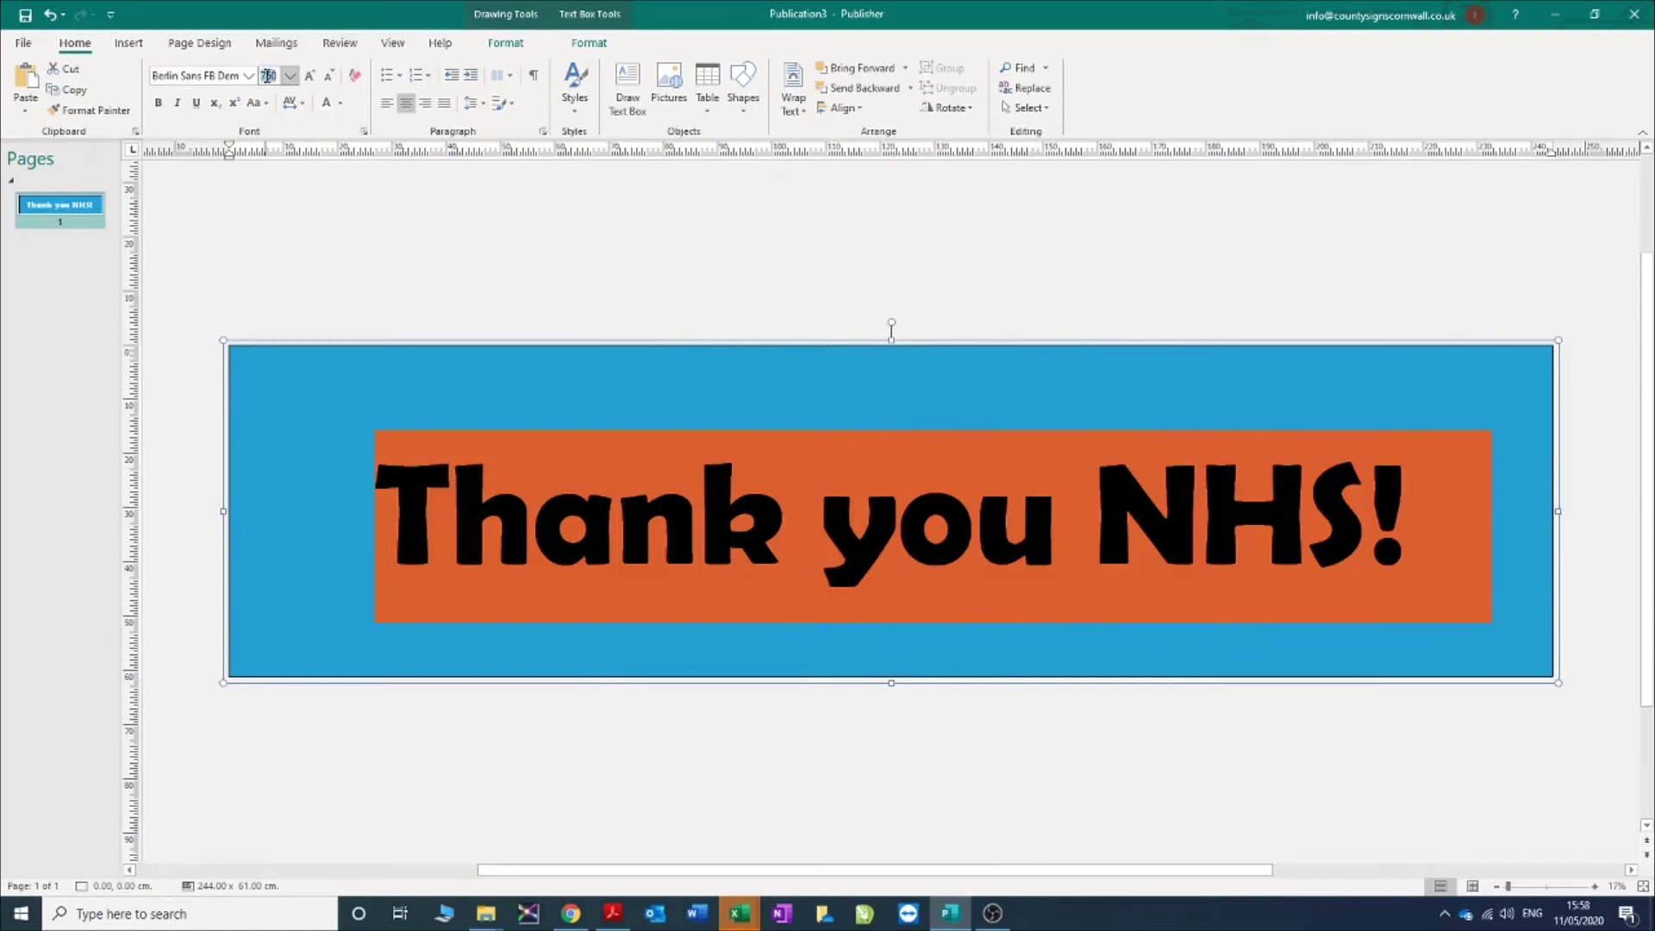
# Enlarge the banner text to font size 800, then 850.
pyautogui.press('Return')
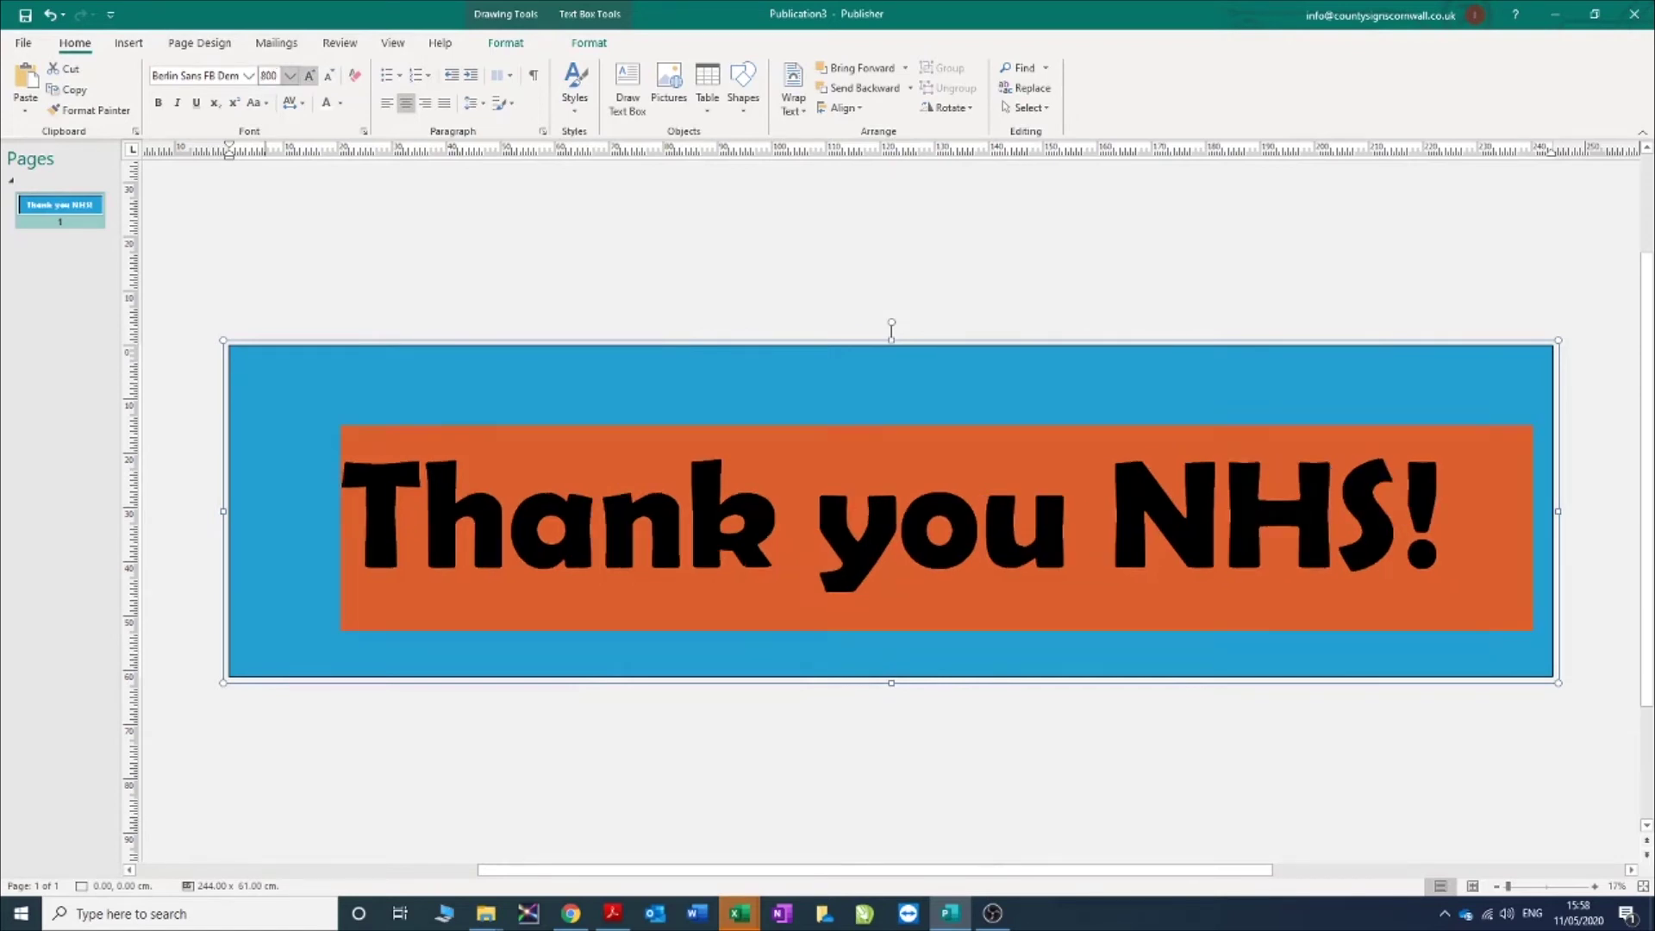
pyautogui.click(248, 75)
pyautogui.click(284, 80)
pyautogui.click(270, 77)
pyautogui.write('850')
pyautogui.press('Return')
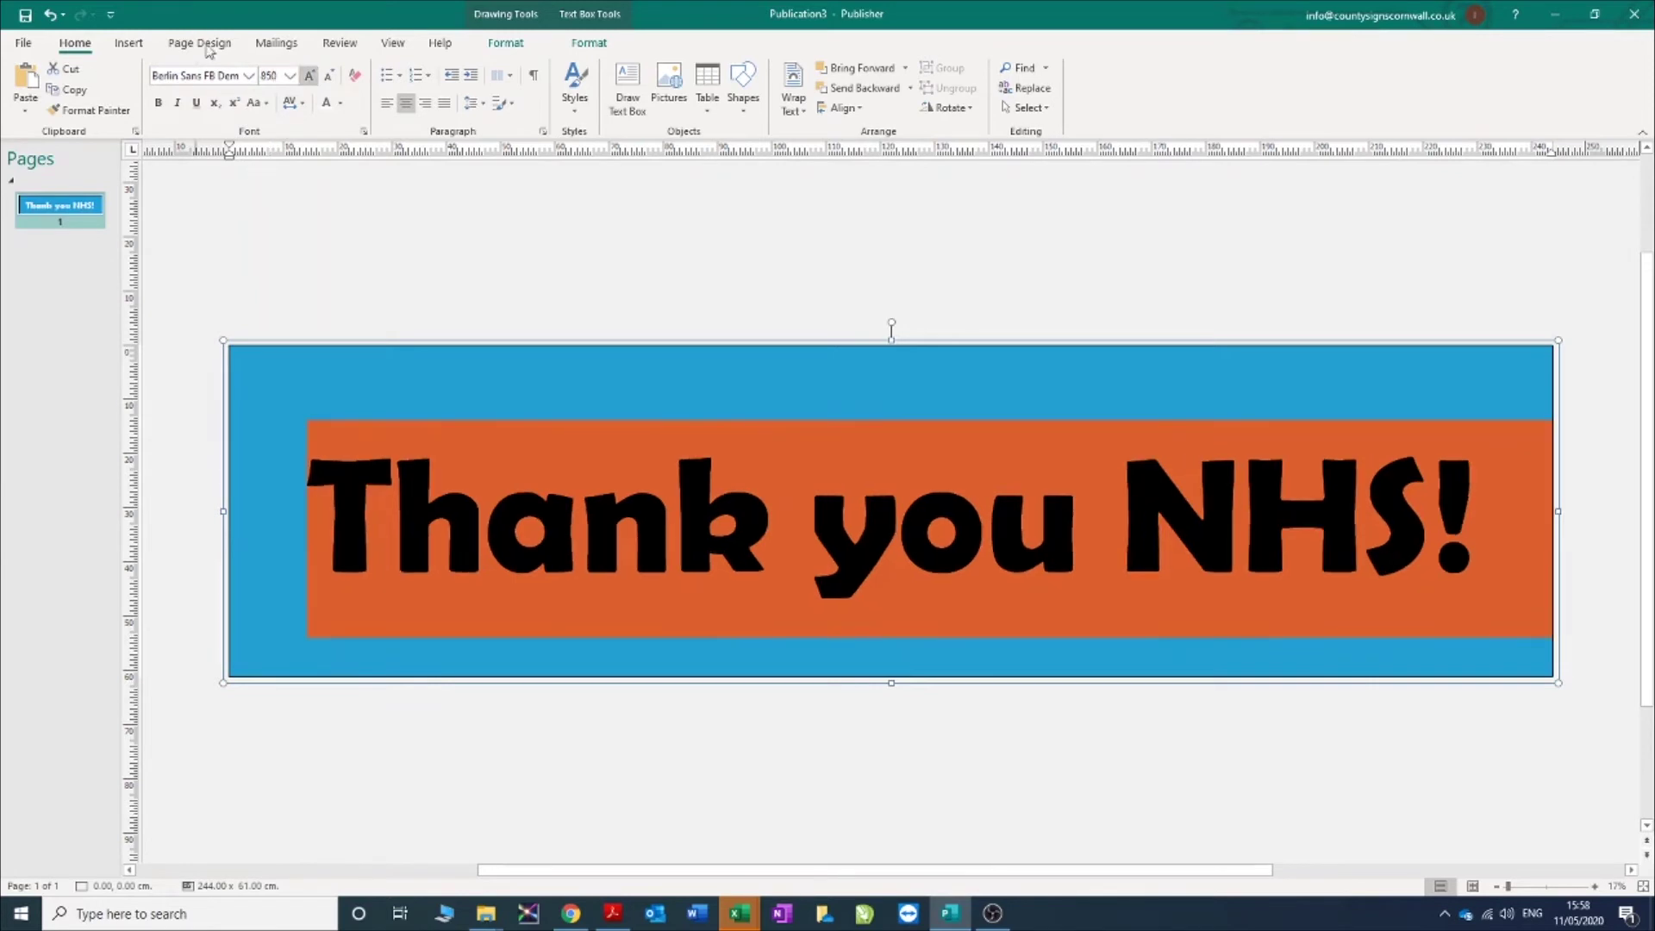
pyautogui.click(624, 180)
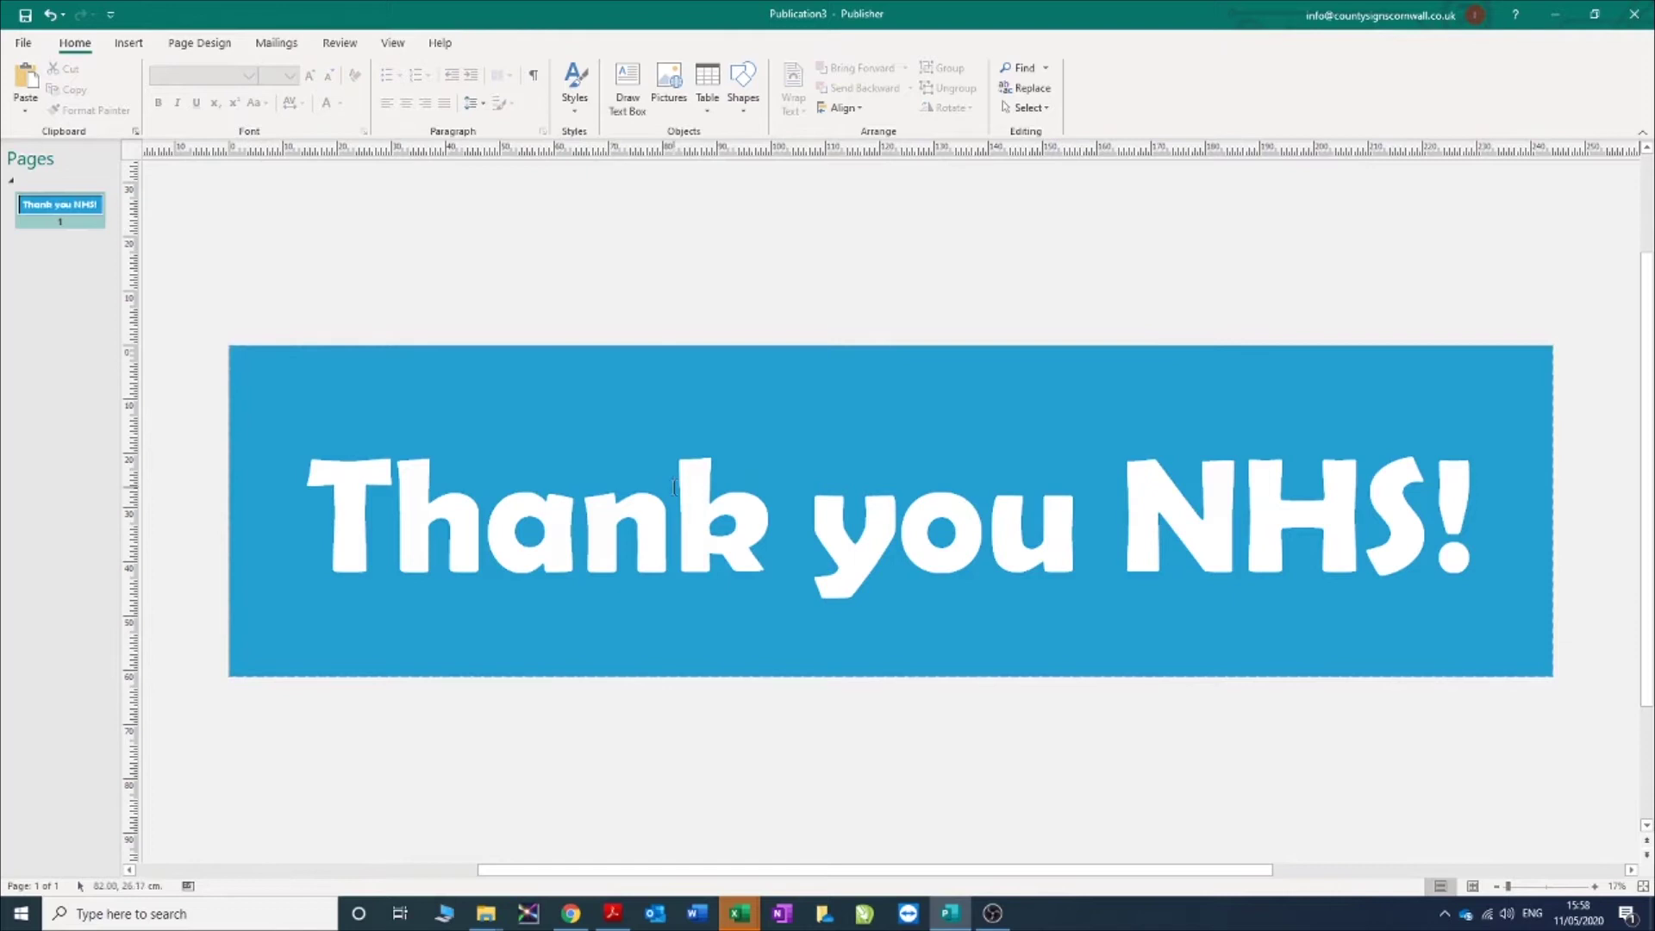
# Save the banner publication to the Desktop under the file name 'nhs banner'.
pyautogui.click(767, 520)
pyautogui.click(615, 306)
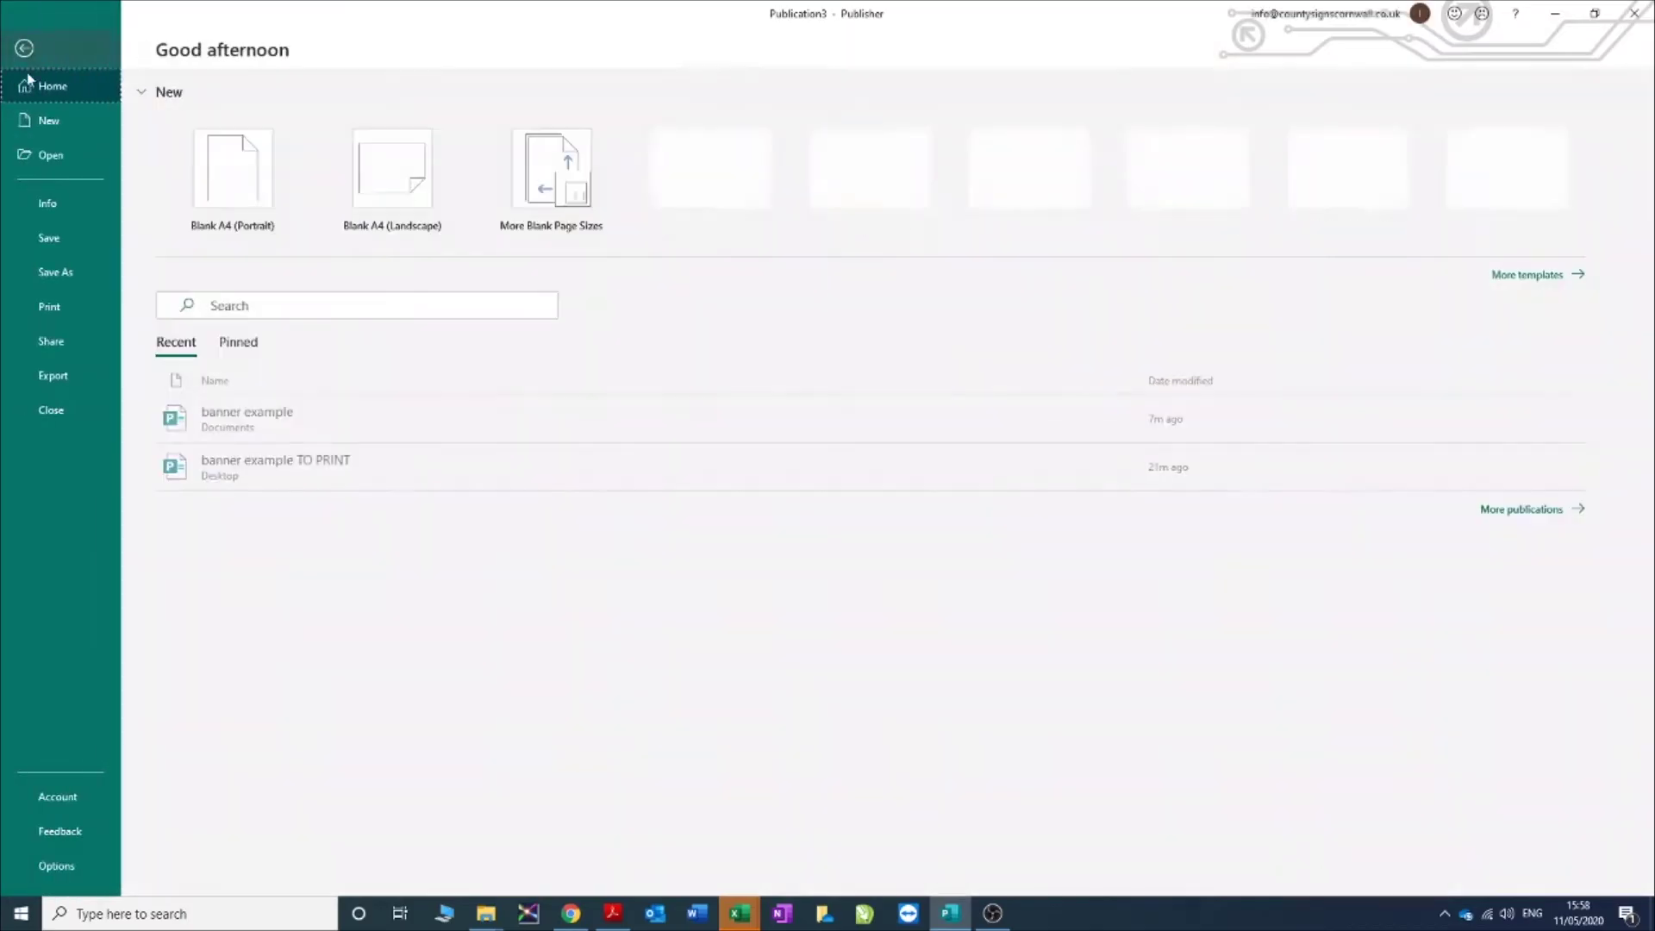
pyautogui.click(28, 43)
pyautogui.click(85, 287)
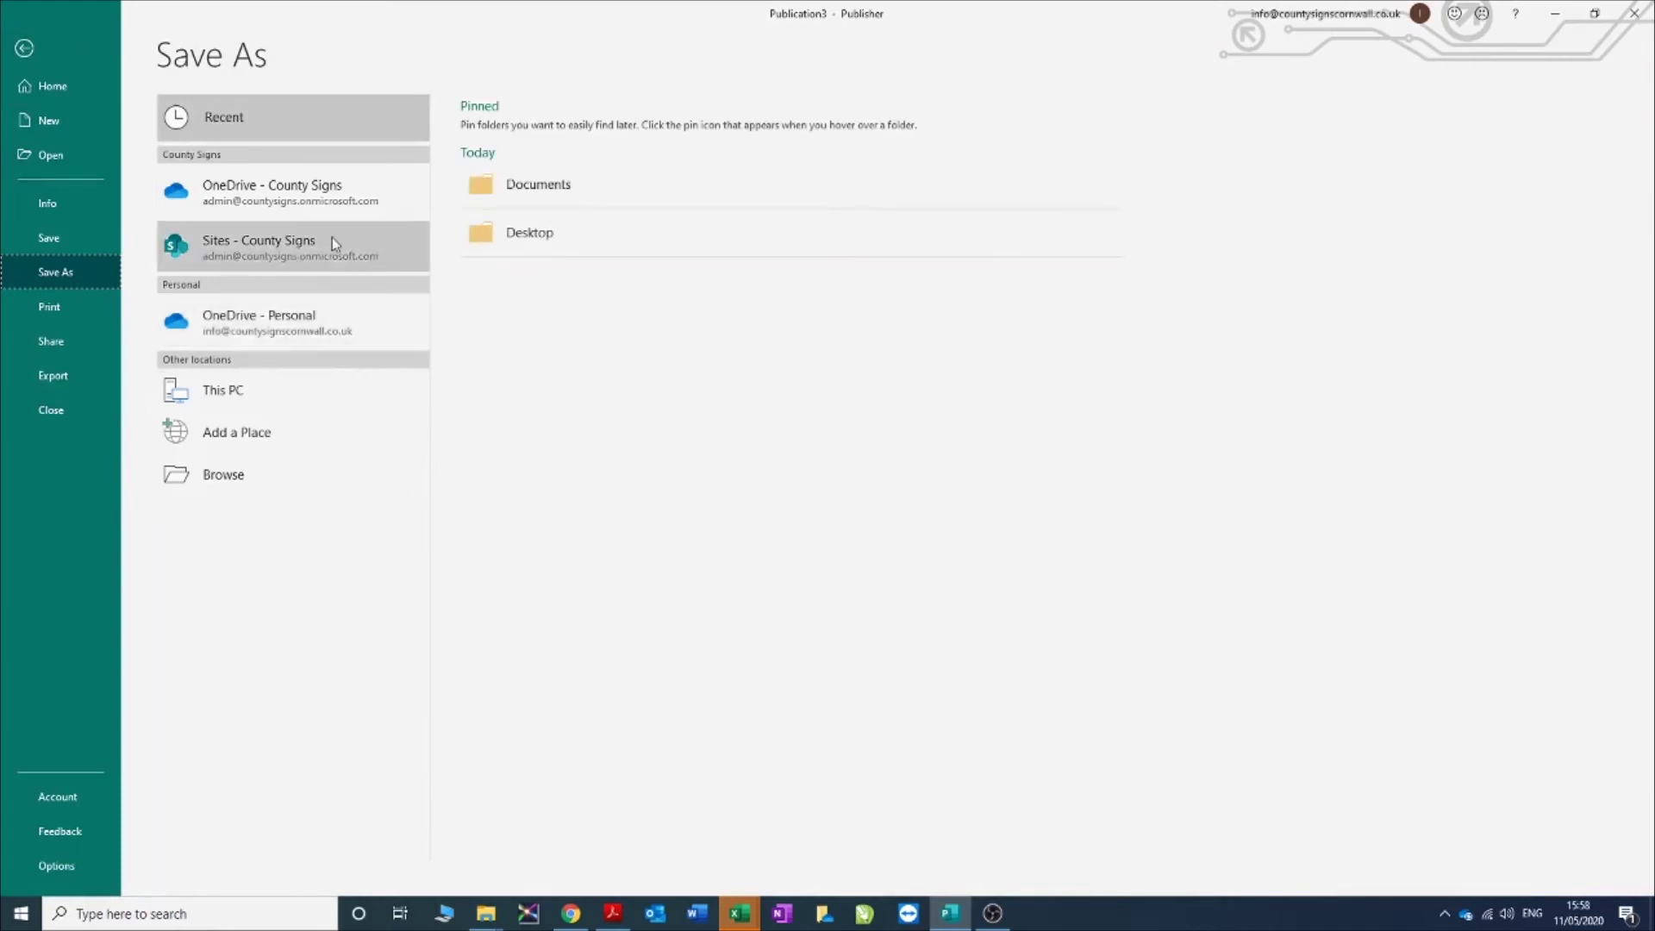
pyautogui.click(534, 238)
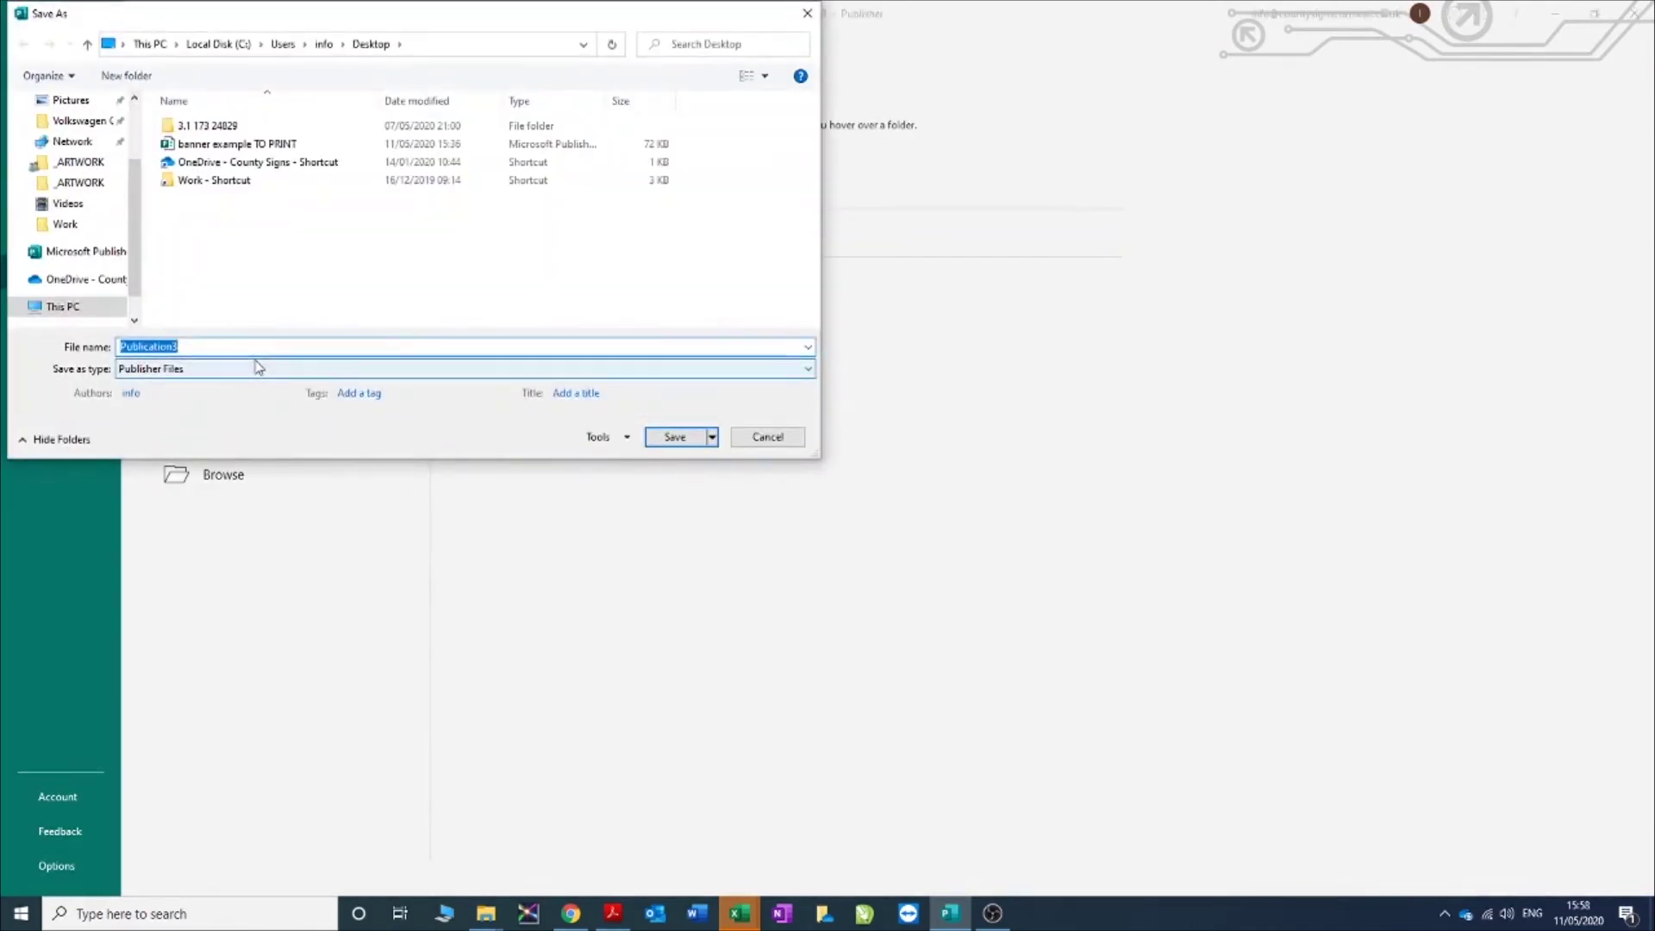
pyautogui.write('nhs banner')
pyautogui.click(674, 437)
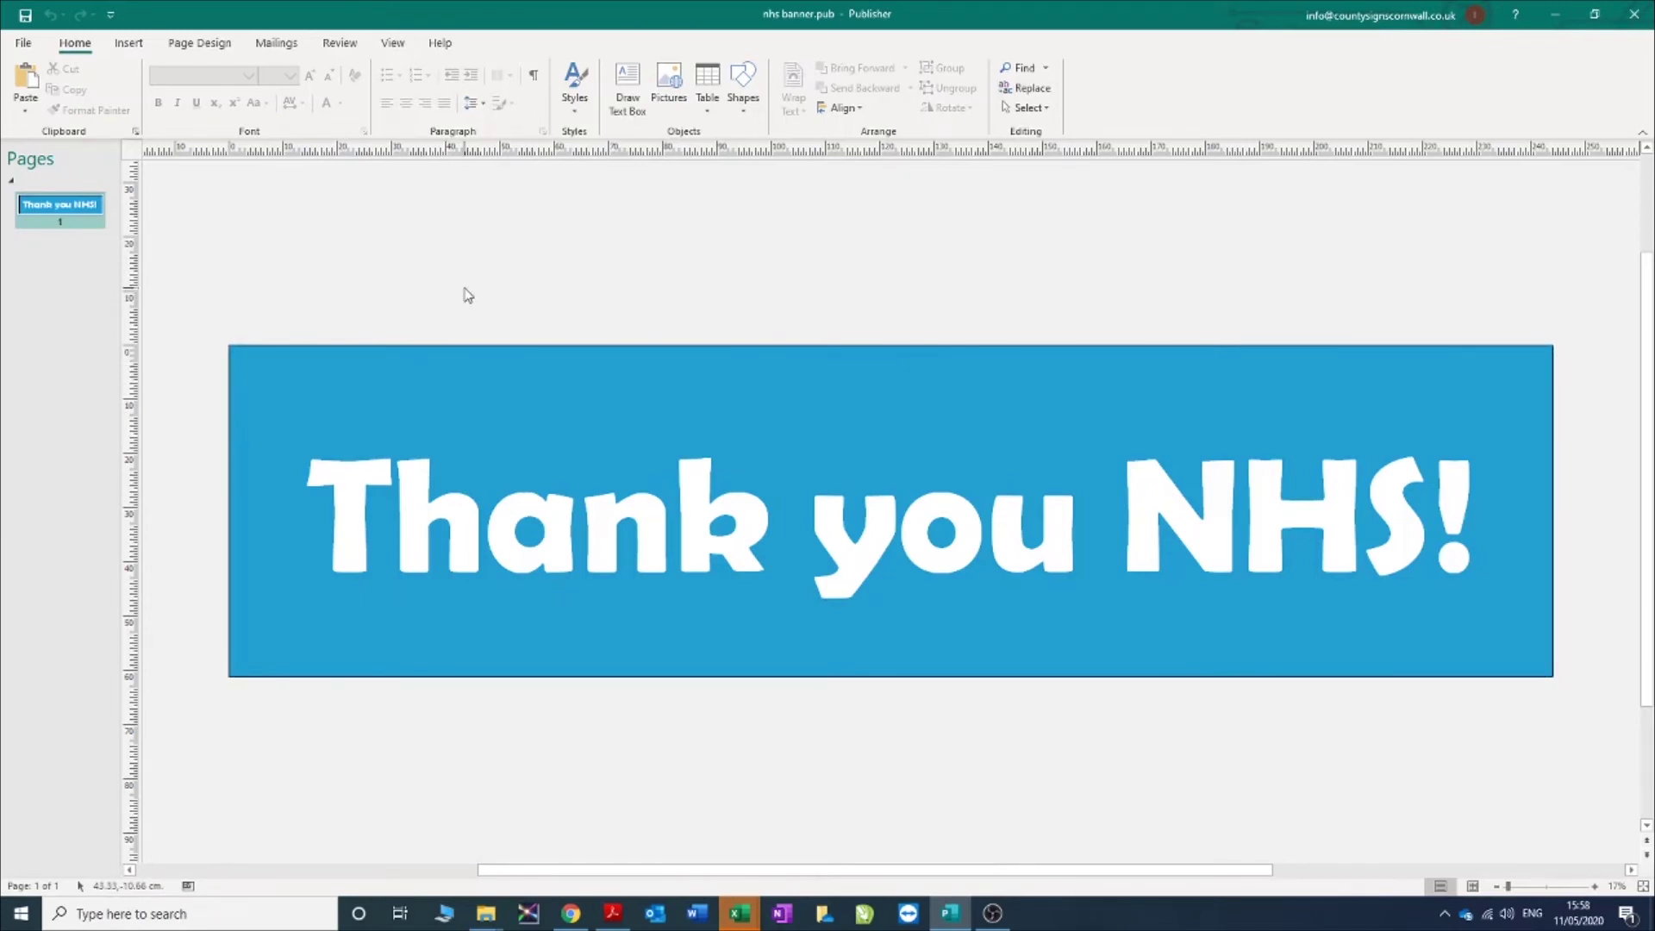
# Open the 8x2 foot banner page size for editing from the page size list.
pyautogui.click(199, 43)
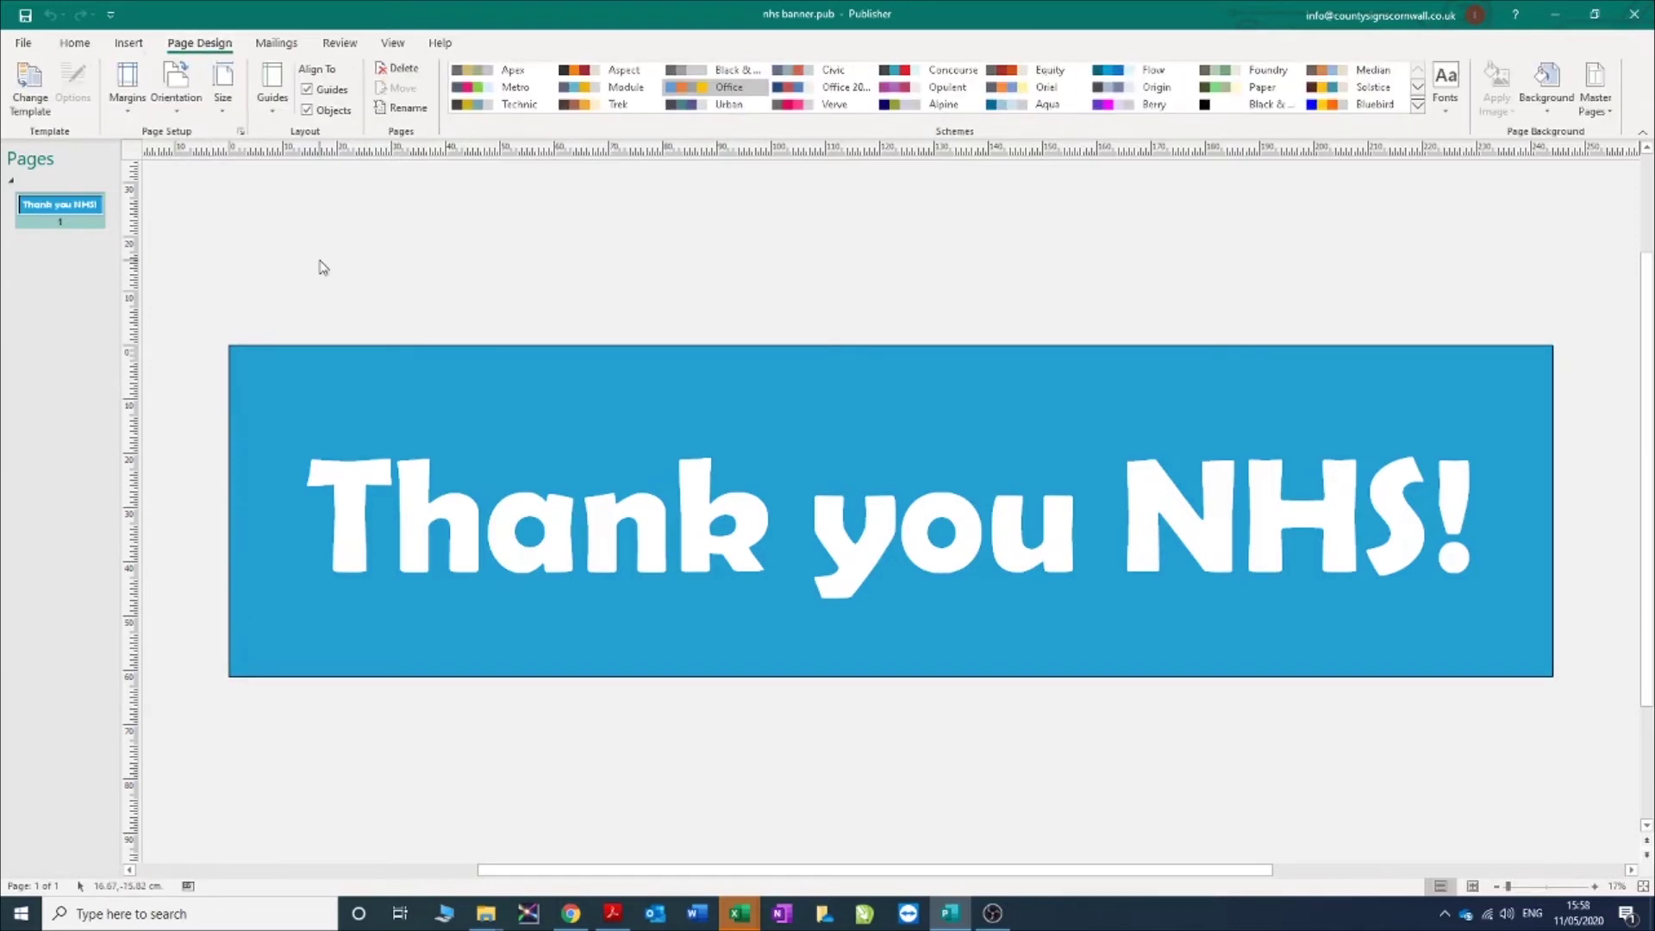
pyautogui.click(224, 97)
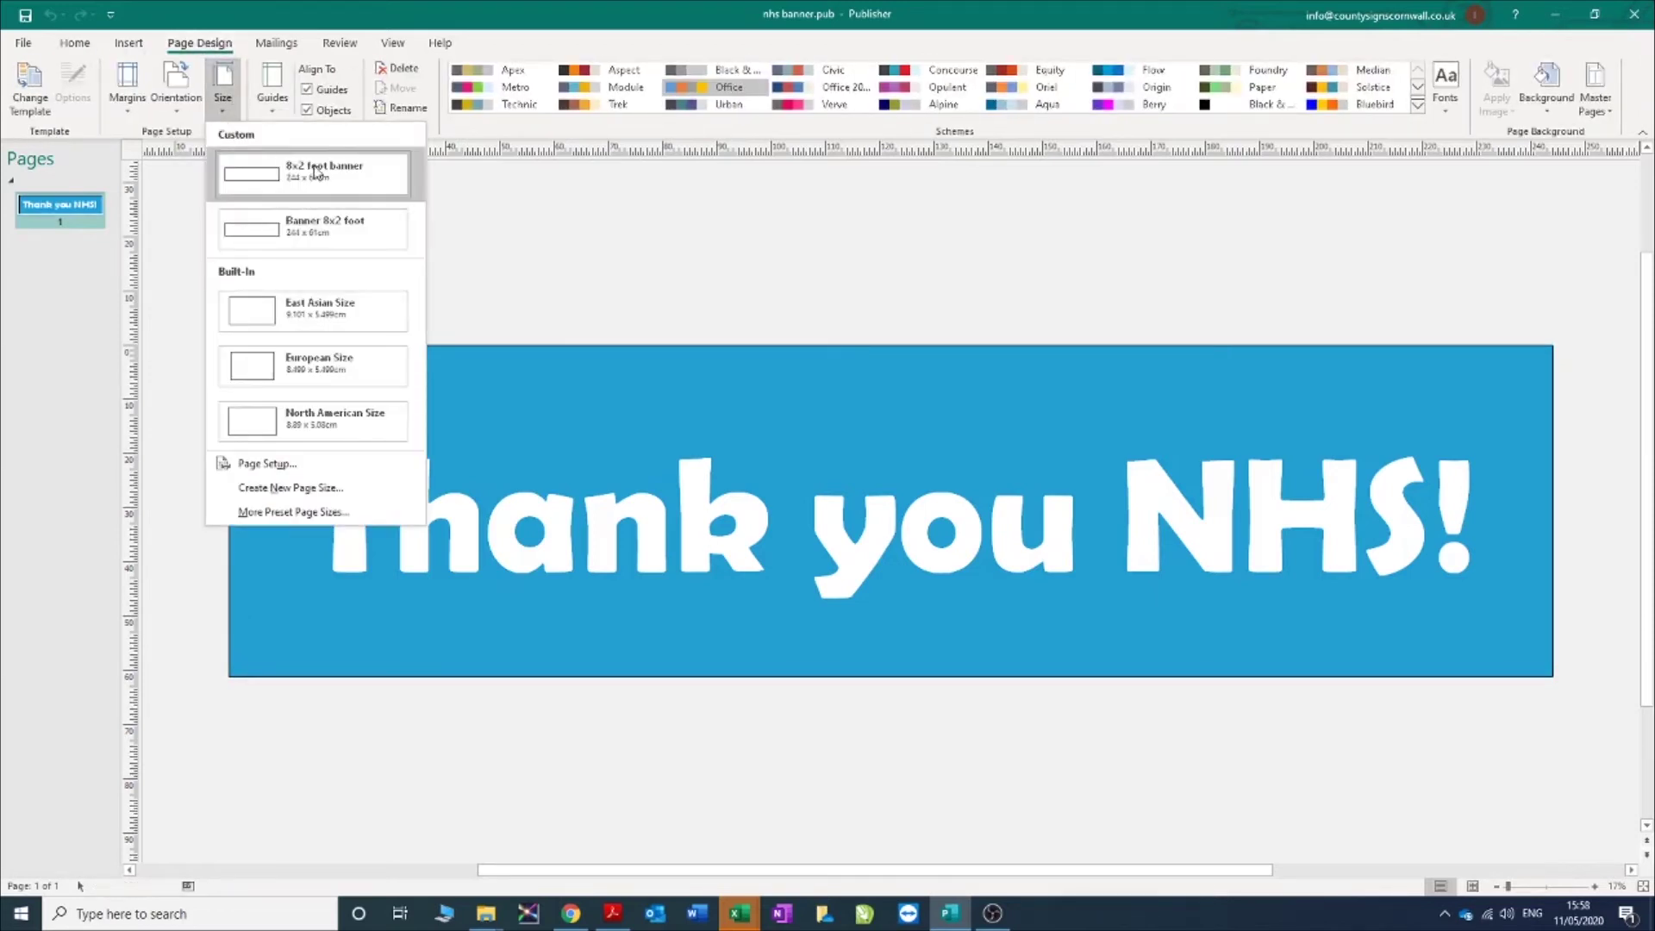
pyautogui.rightClick(340, 176)
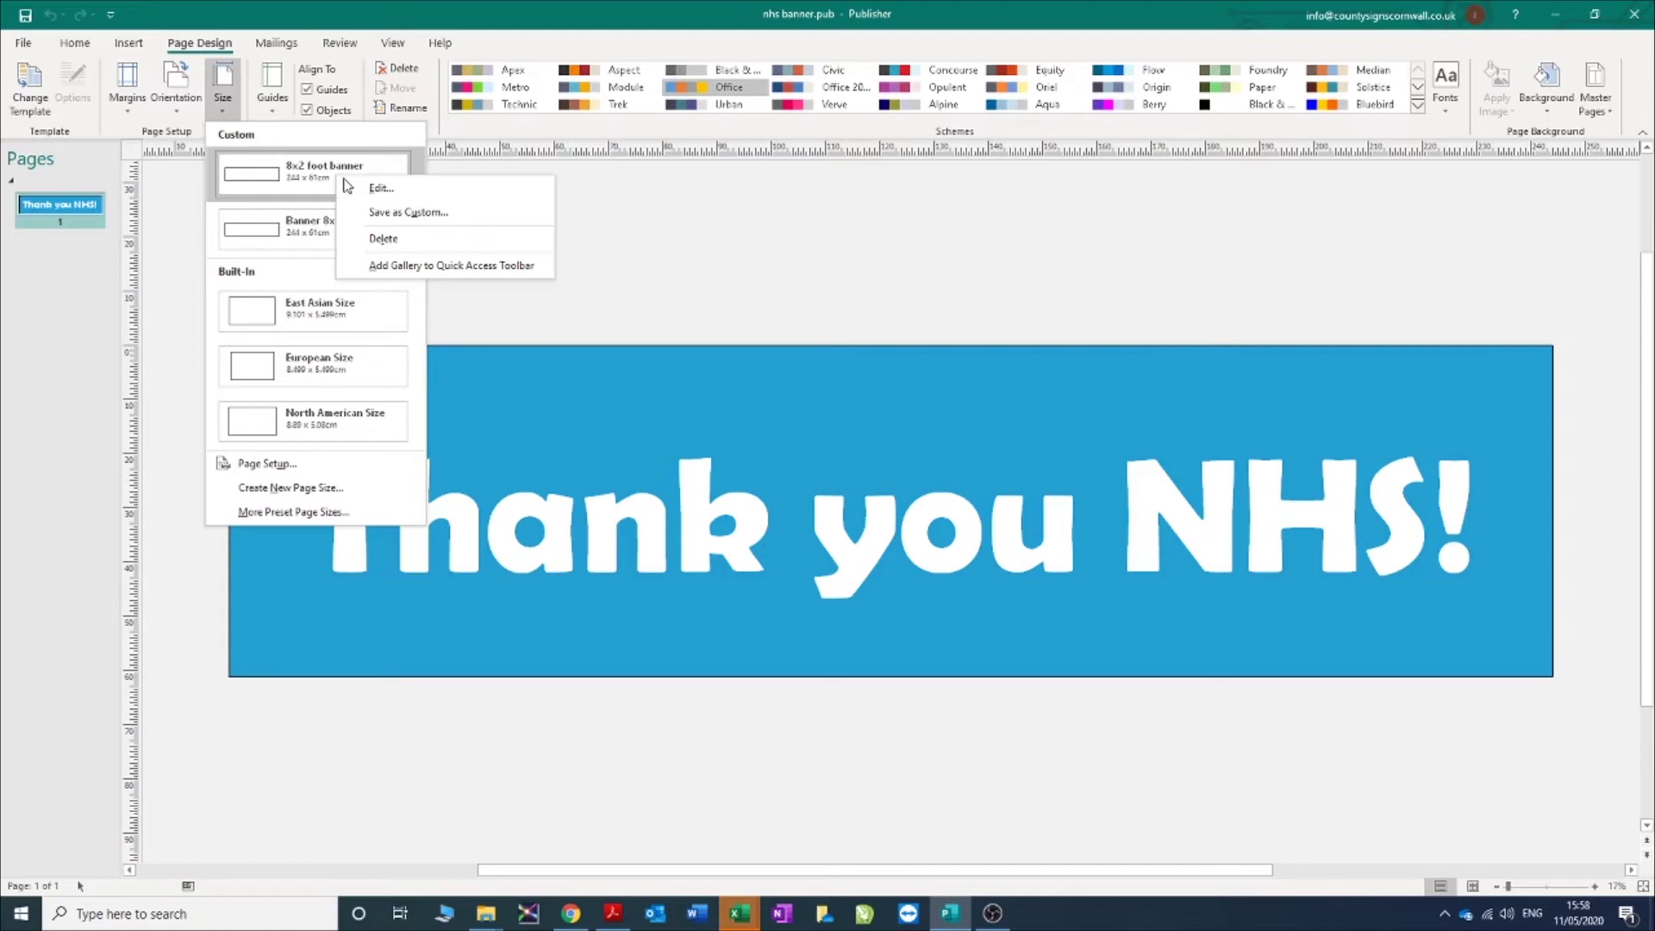
pyautogui.click(404, 197)
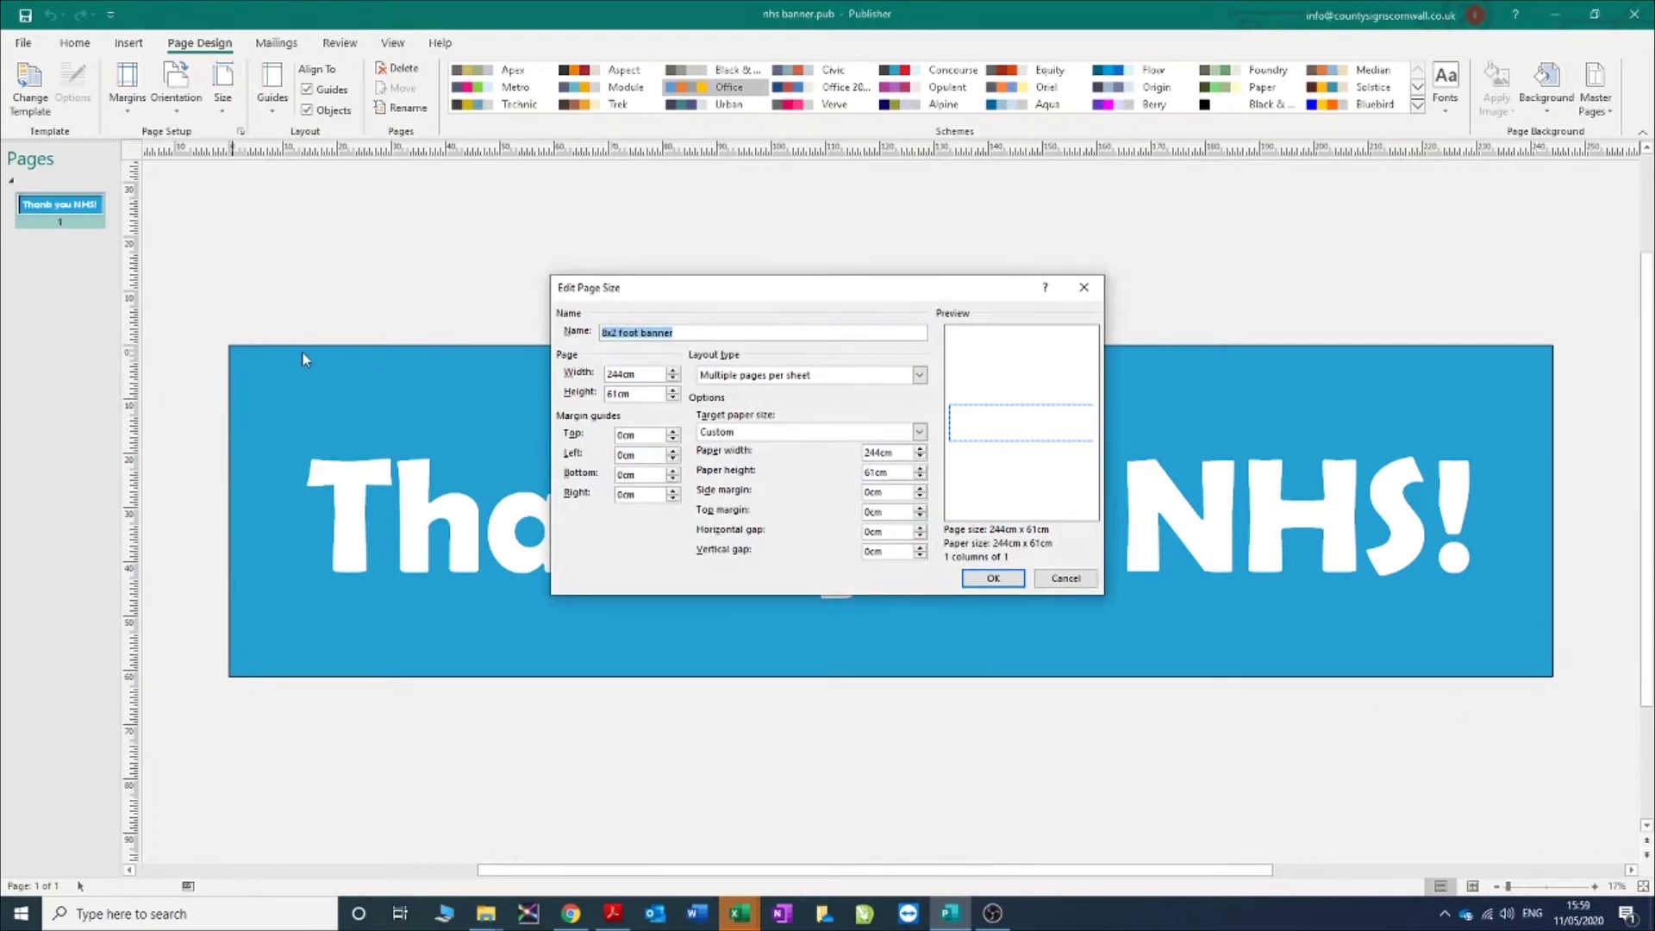
# Set both the paper size and page size to 249 cm wide by 66 cm high.
pyautogui.doubleClick(903, 453)
pyautogui.write('249')
pyautogui.press('Tab')
pyautogui.write('66')
pyautogui.press('Tab')
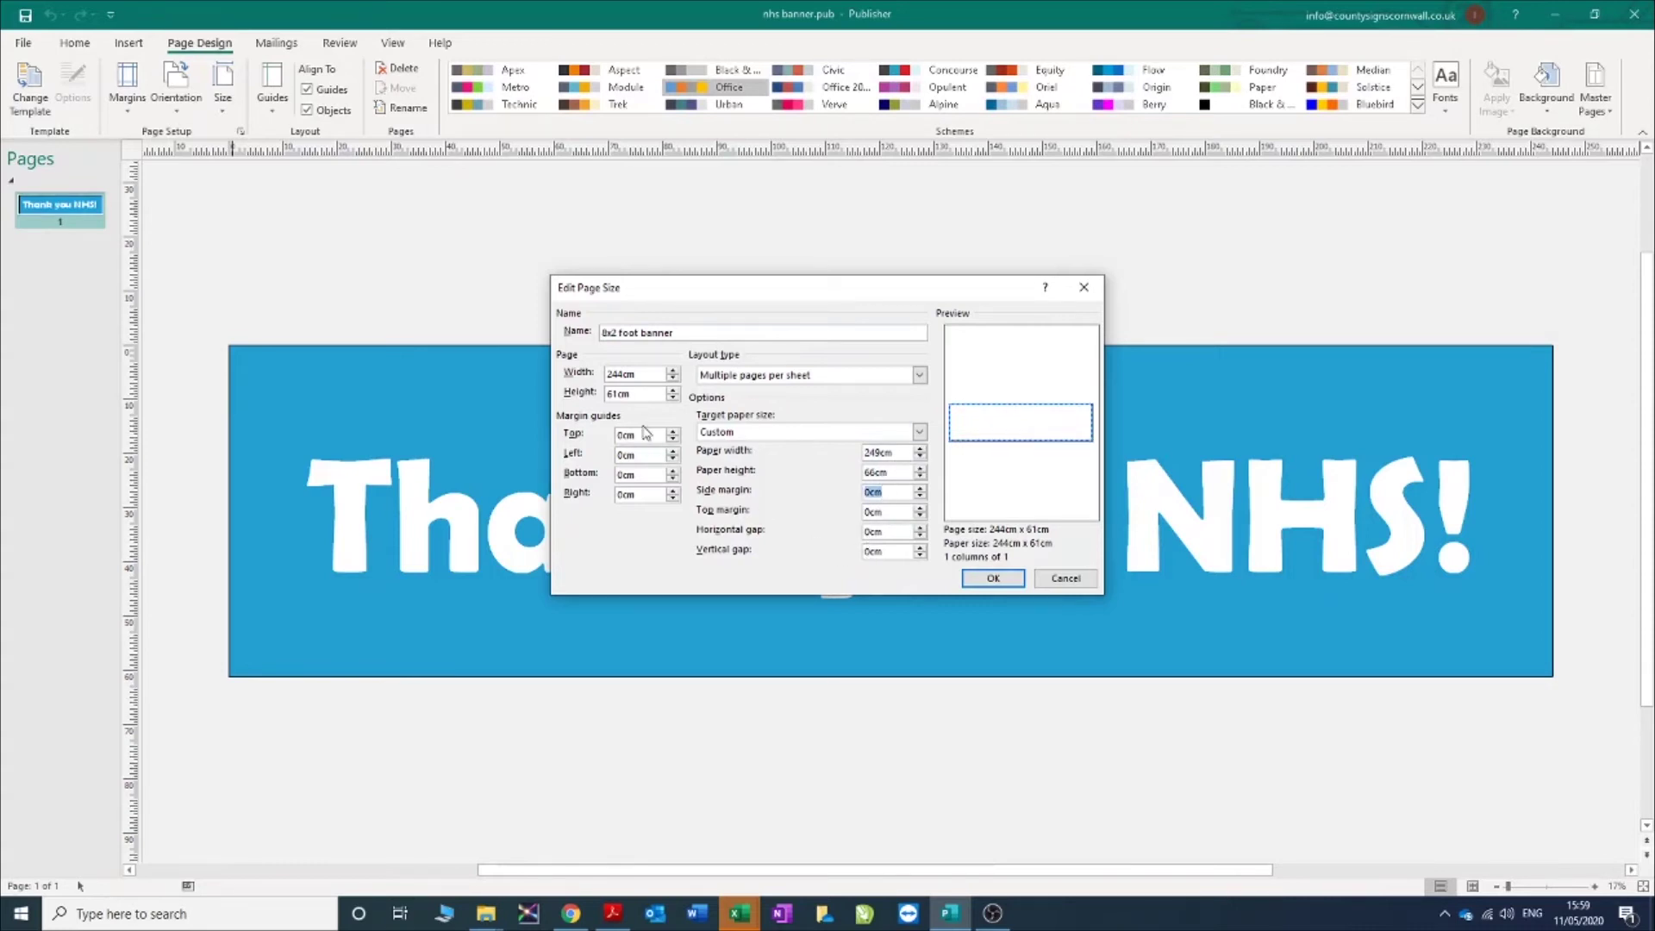
pyautogui.doubleClick(645, 373)
pyautogui.write('249')
pyautogui.press('Tab')
pyautogui.write('66')
pyautogui.press('Tab')
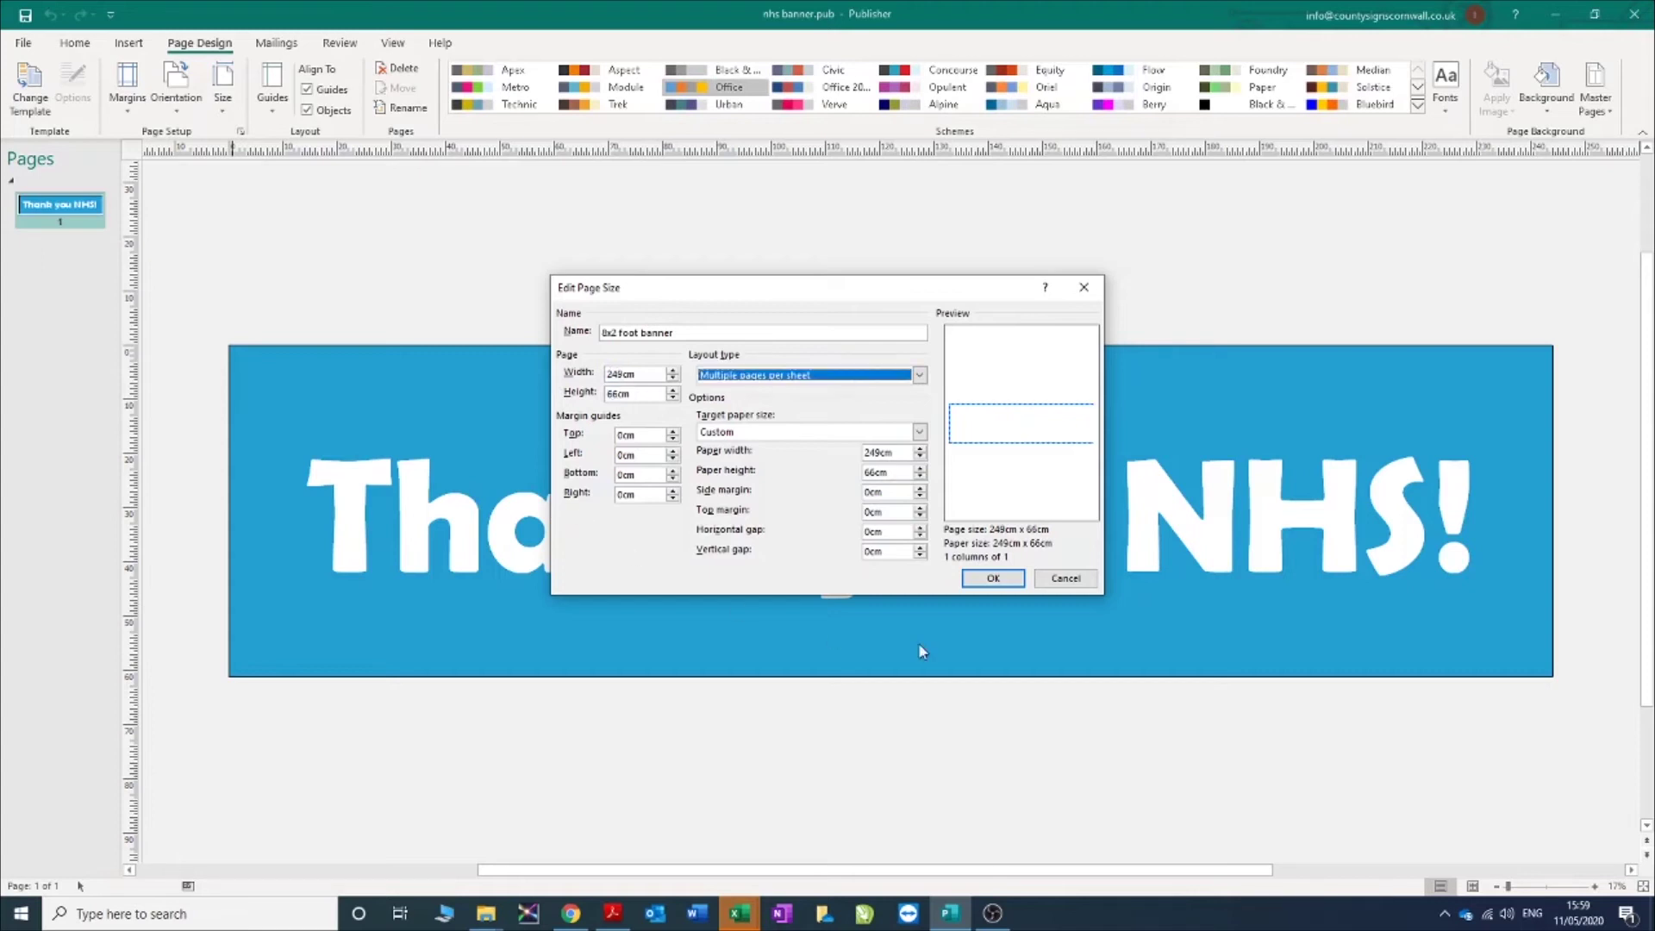
# Save the edited 249 × 66 cm size and apply the 8x2 foot banner size to the page.
pyautogui.click(993, 577)
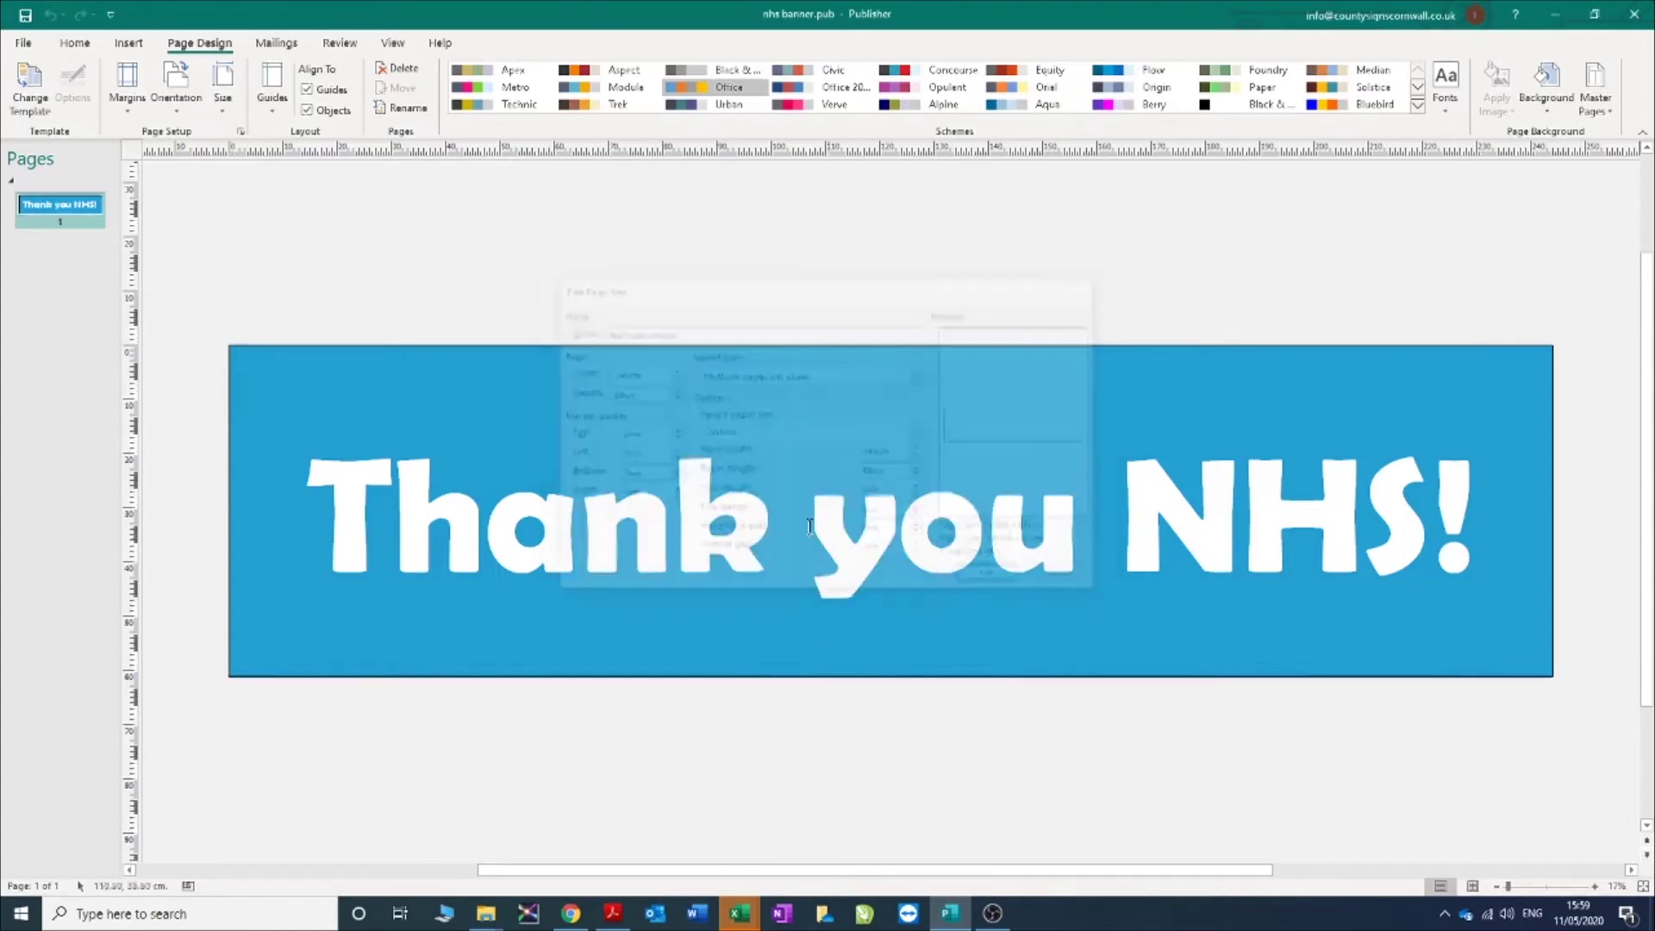
pyautogui.click(236, 102)
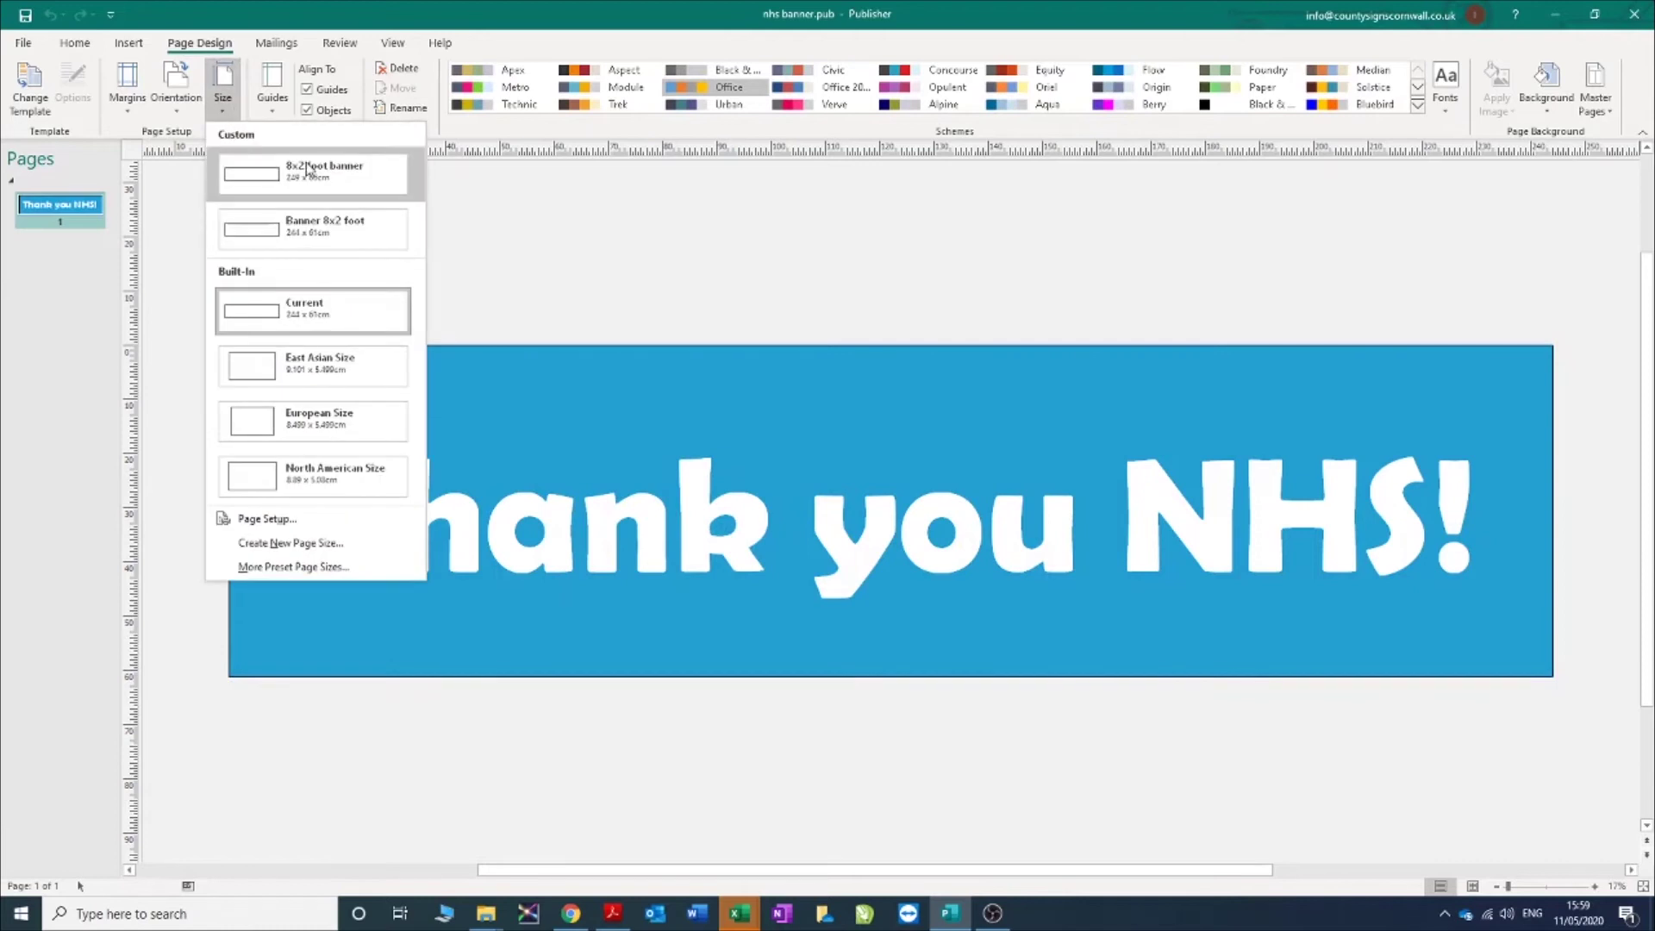
pyautogui.click(331, 178)
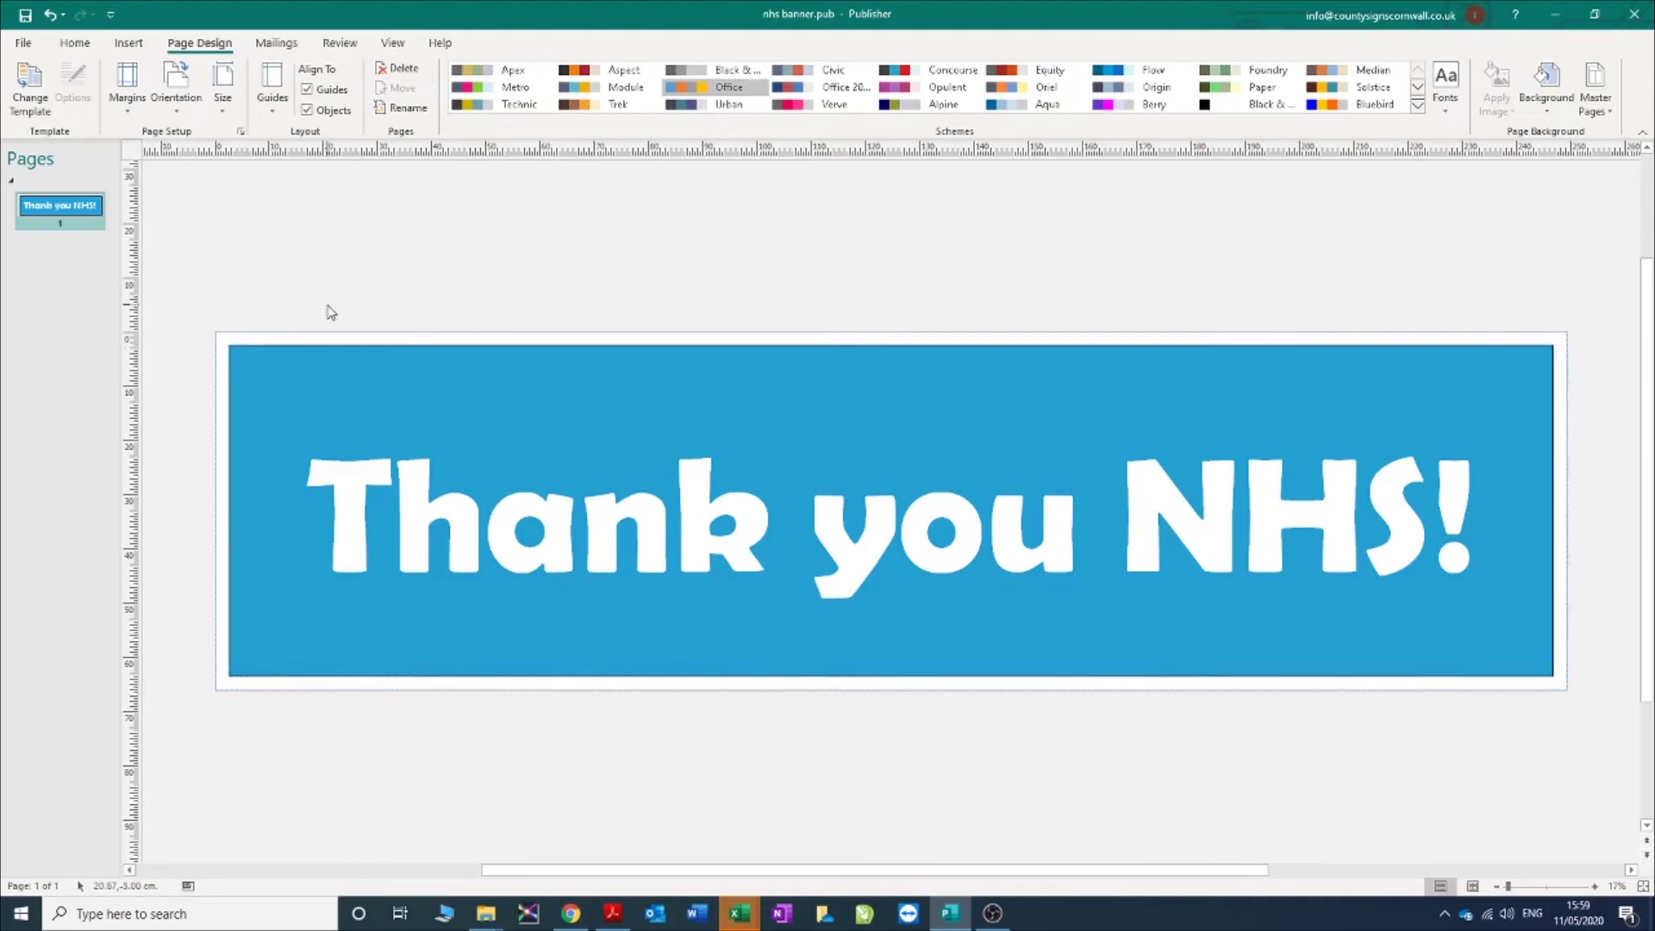
# Move the text box aside and paste a copy of the blue banner rectangle.
pyautogui.click(297, 371)
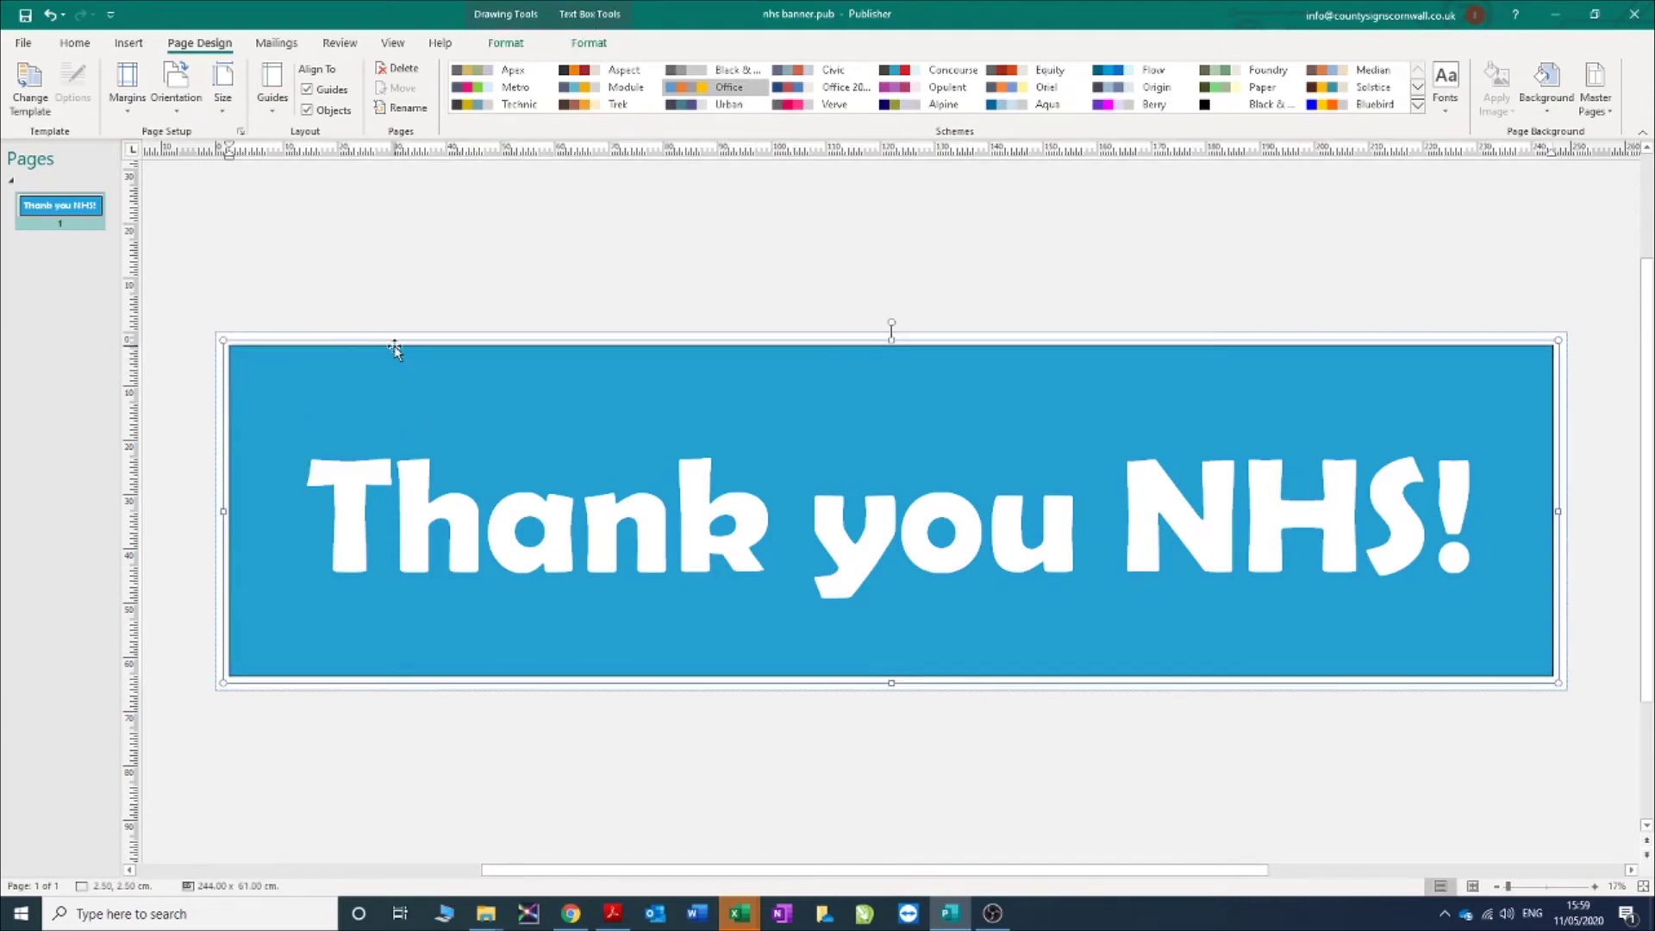
pyautogui.moveTo(395, 346); pyautogui.dragTo(547, 270)
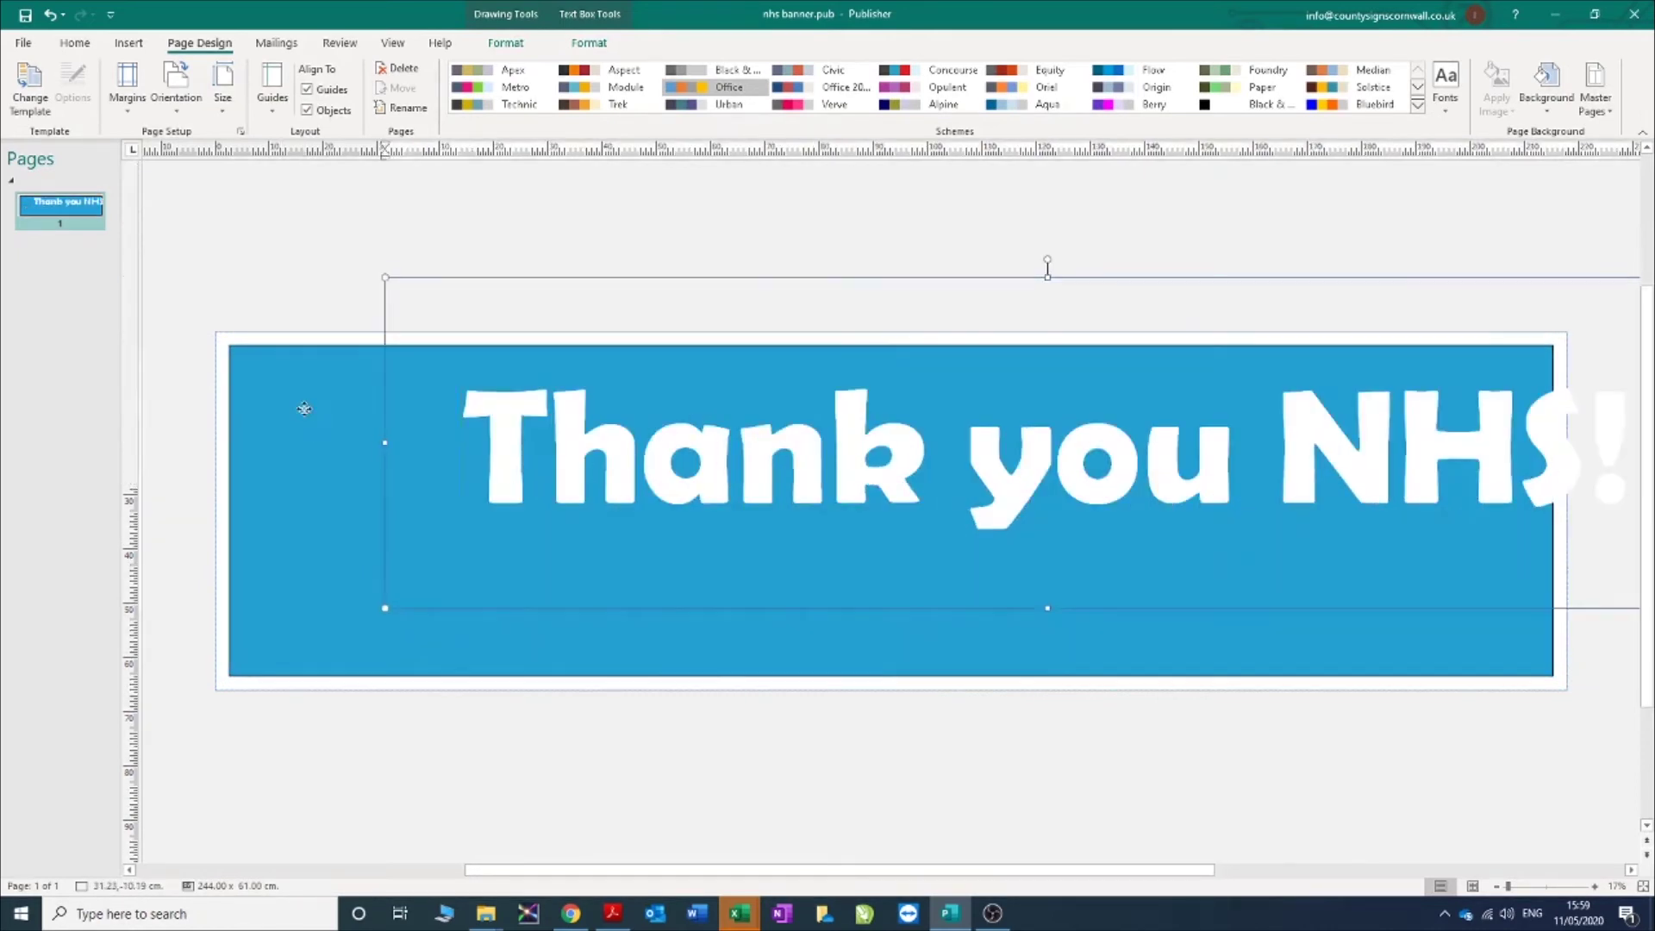
pyautogui.click(248, 406)
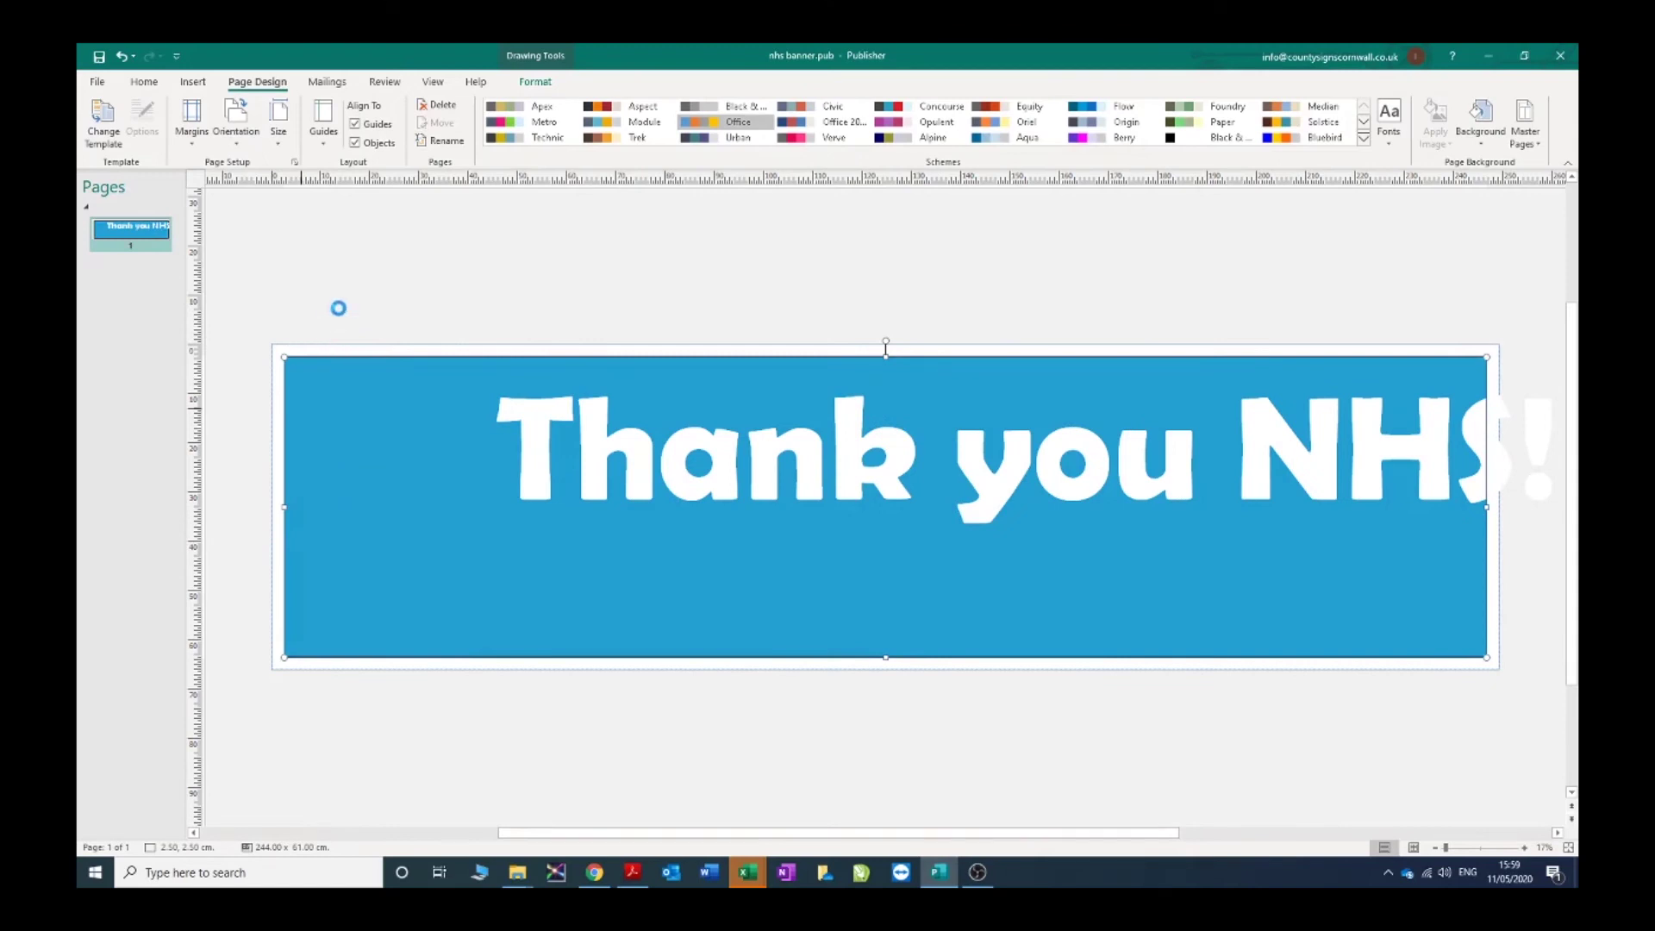
pyautogui.rightClick(340, 325)
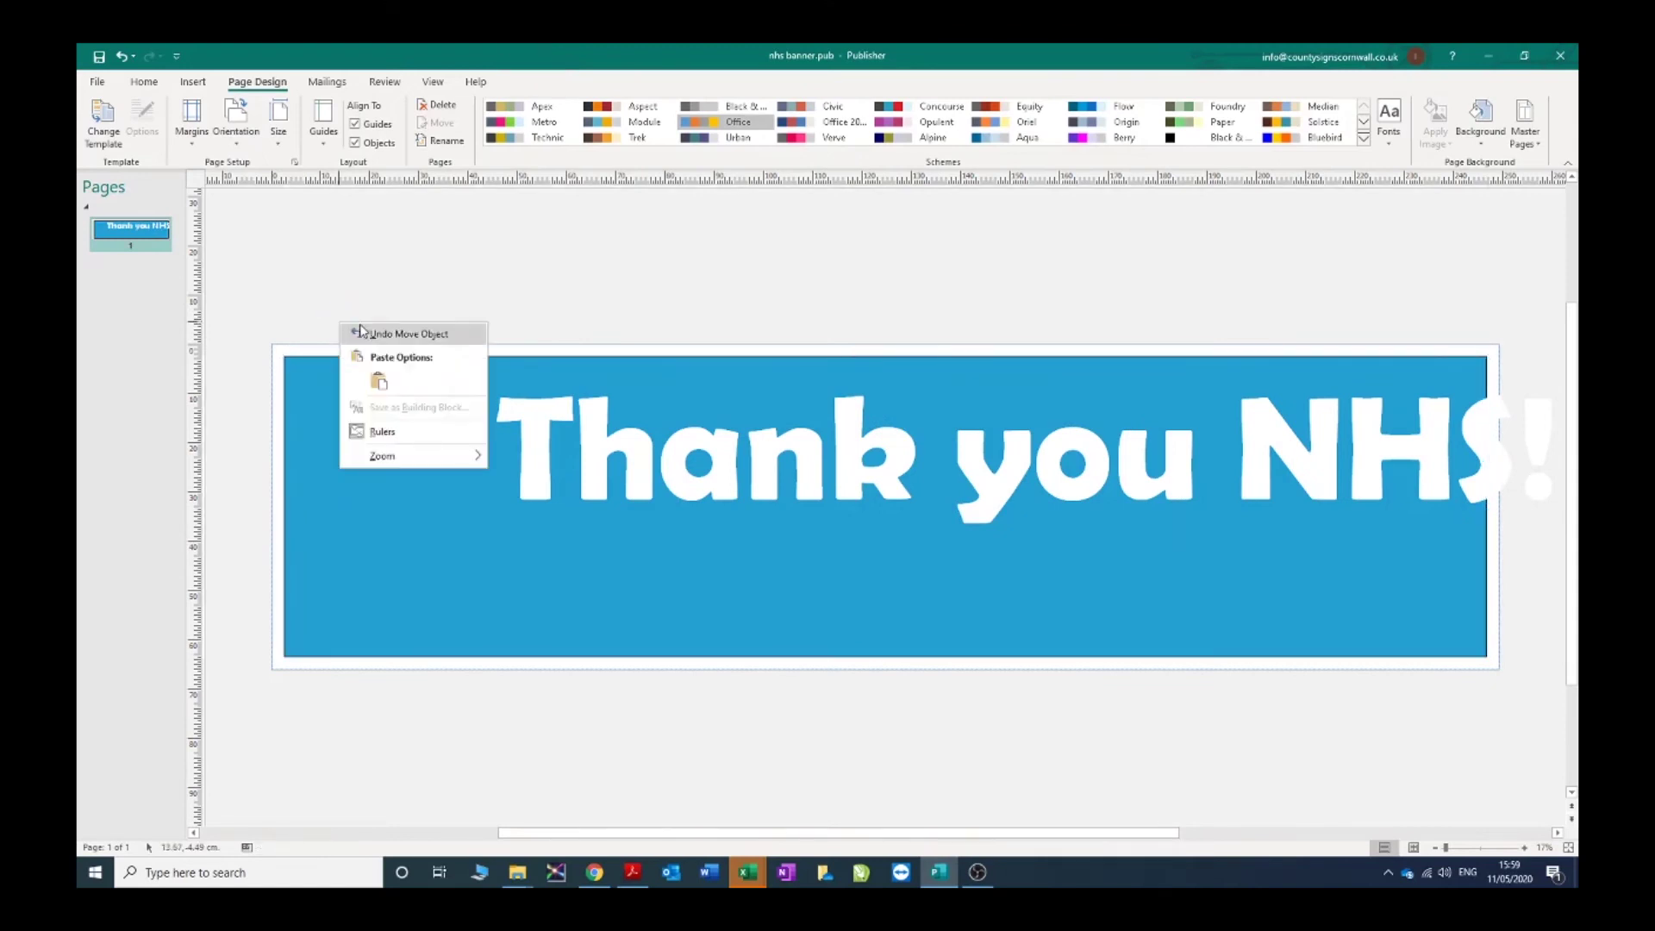
pyautogui.click(380, 380)
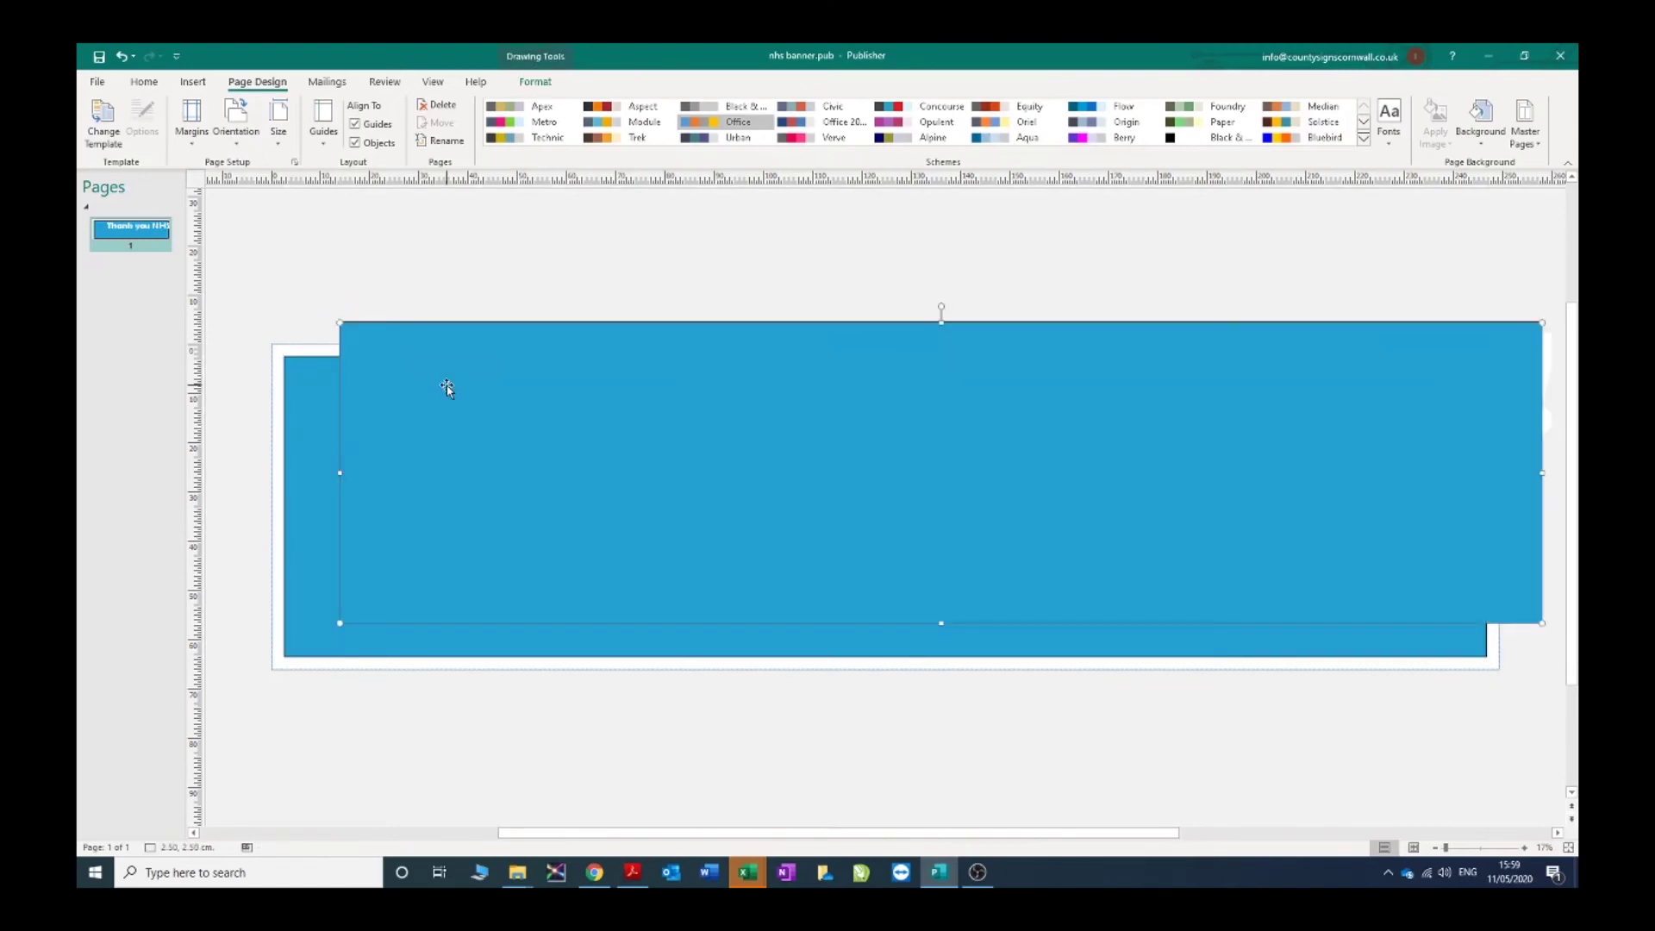
pyautogui.click(408, 348)
# Resize the pasted rectangle to 66 cm high and 249 cm wide.
pyautogui.rightClick(407, 350)
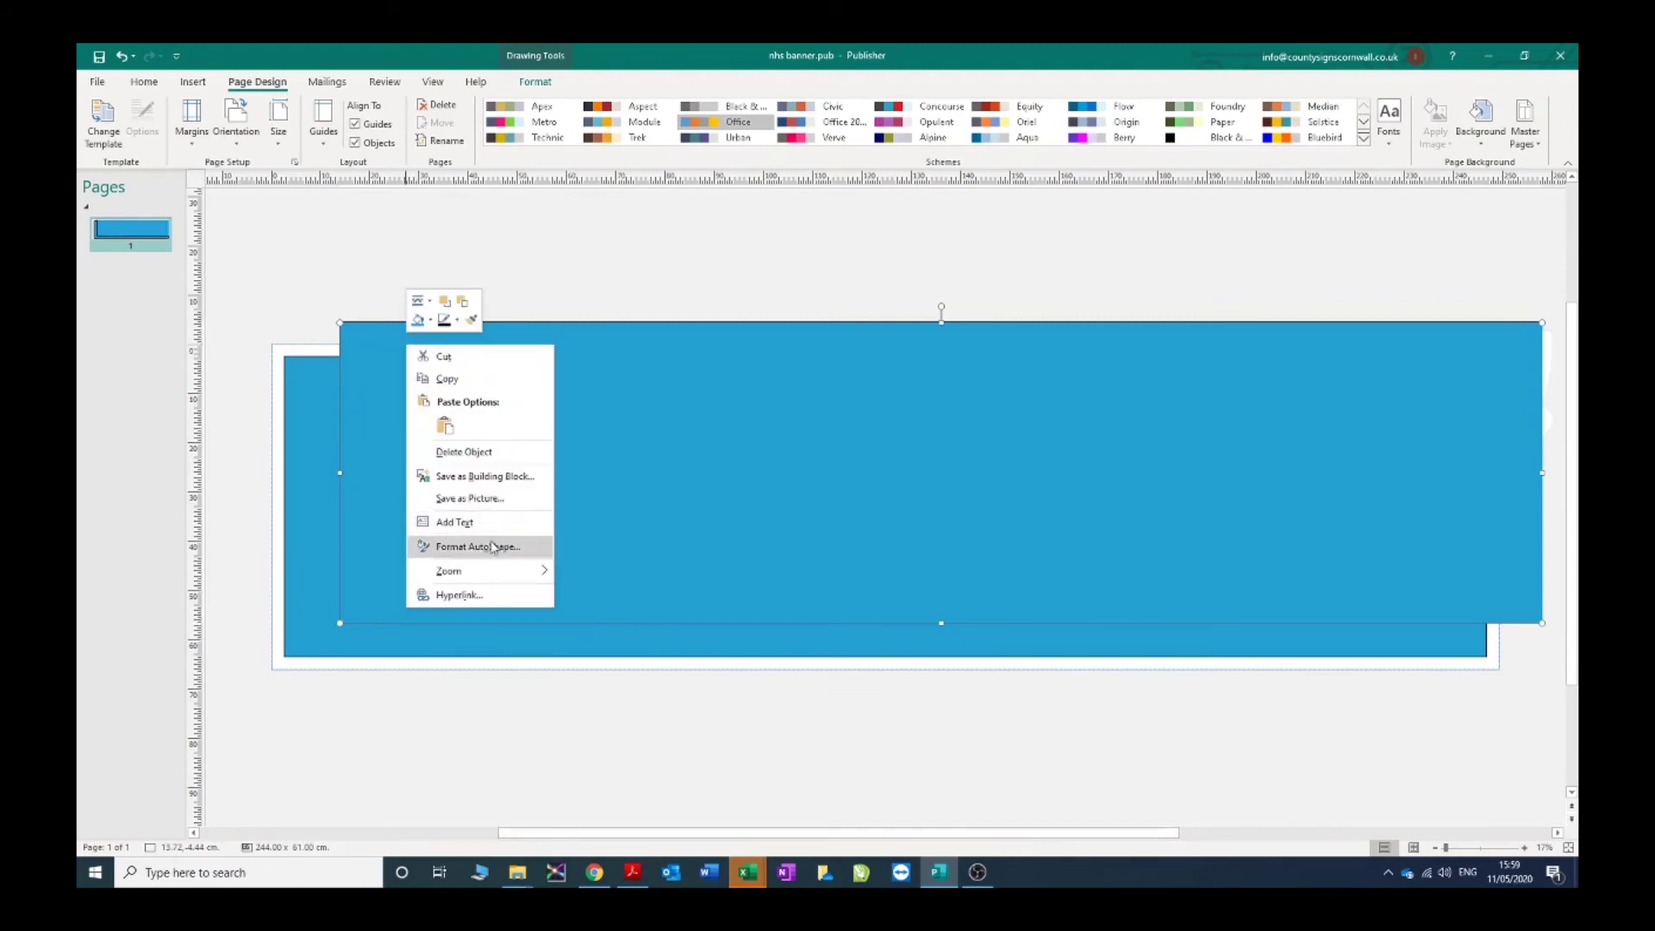
pyautogui.click(496, 545)
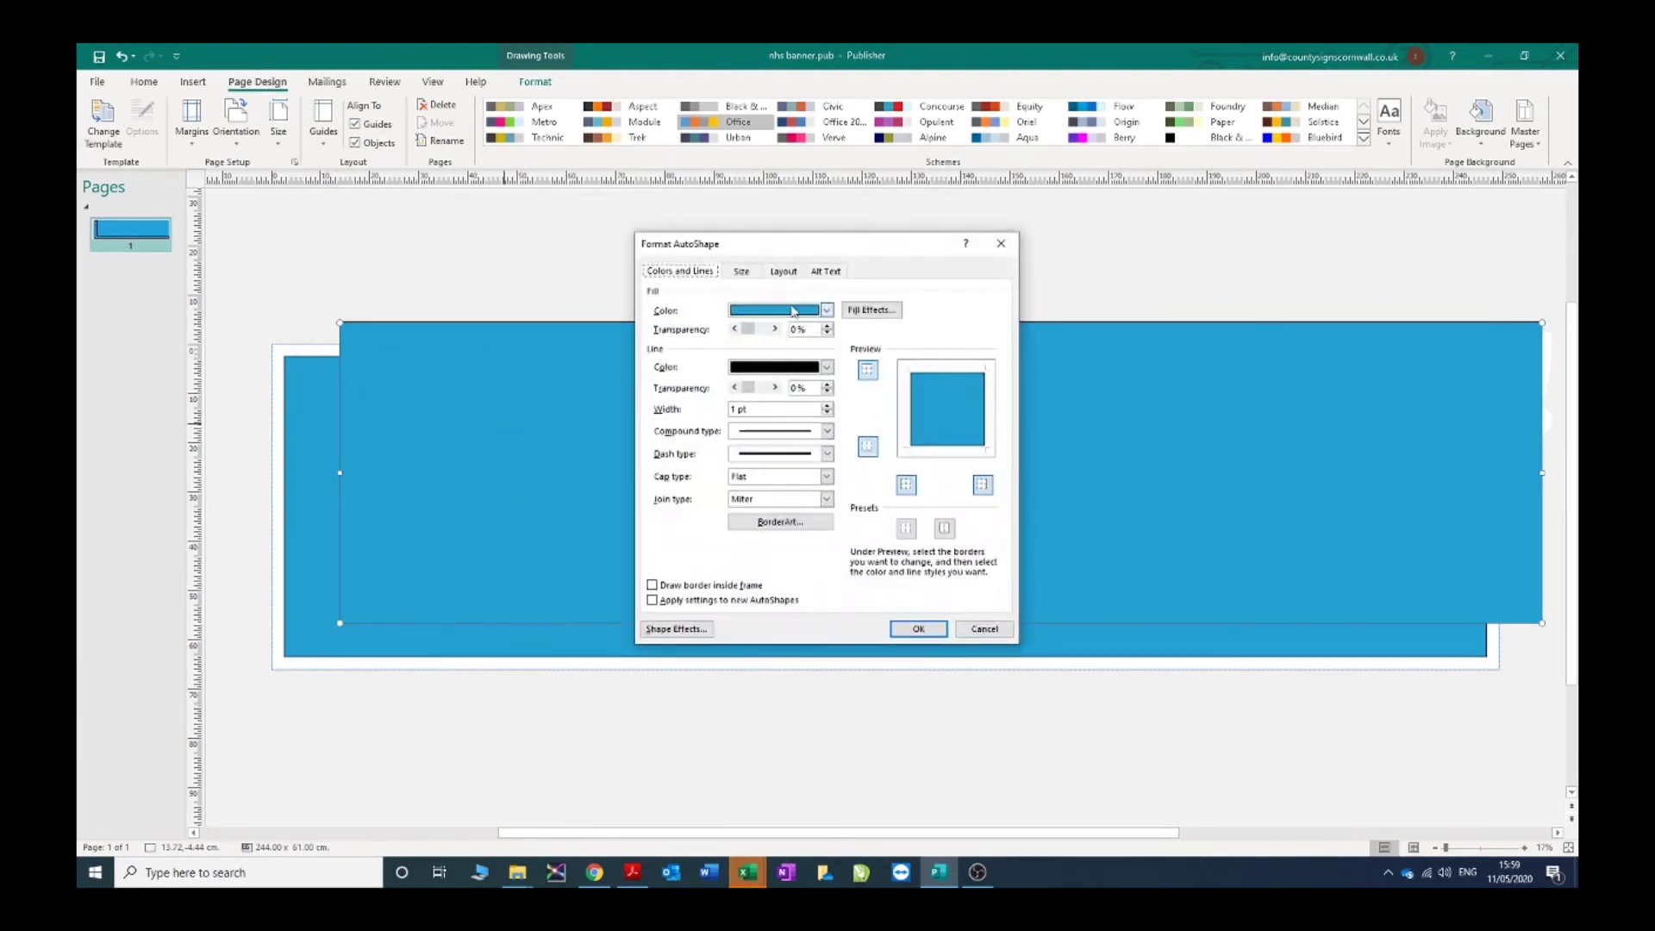
pyautogui.click(736, 272)
pyautogui.moveTo(739, 309); pyautogui.dragTo(609, 322)
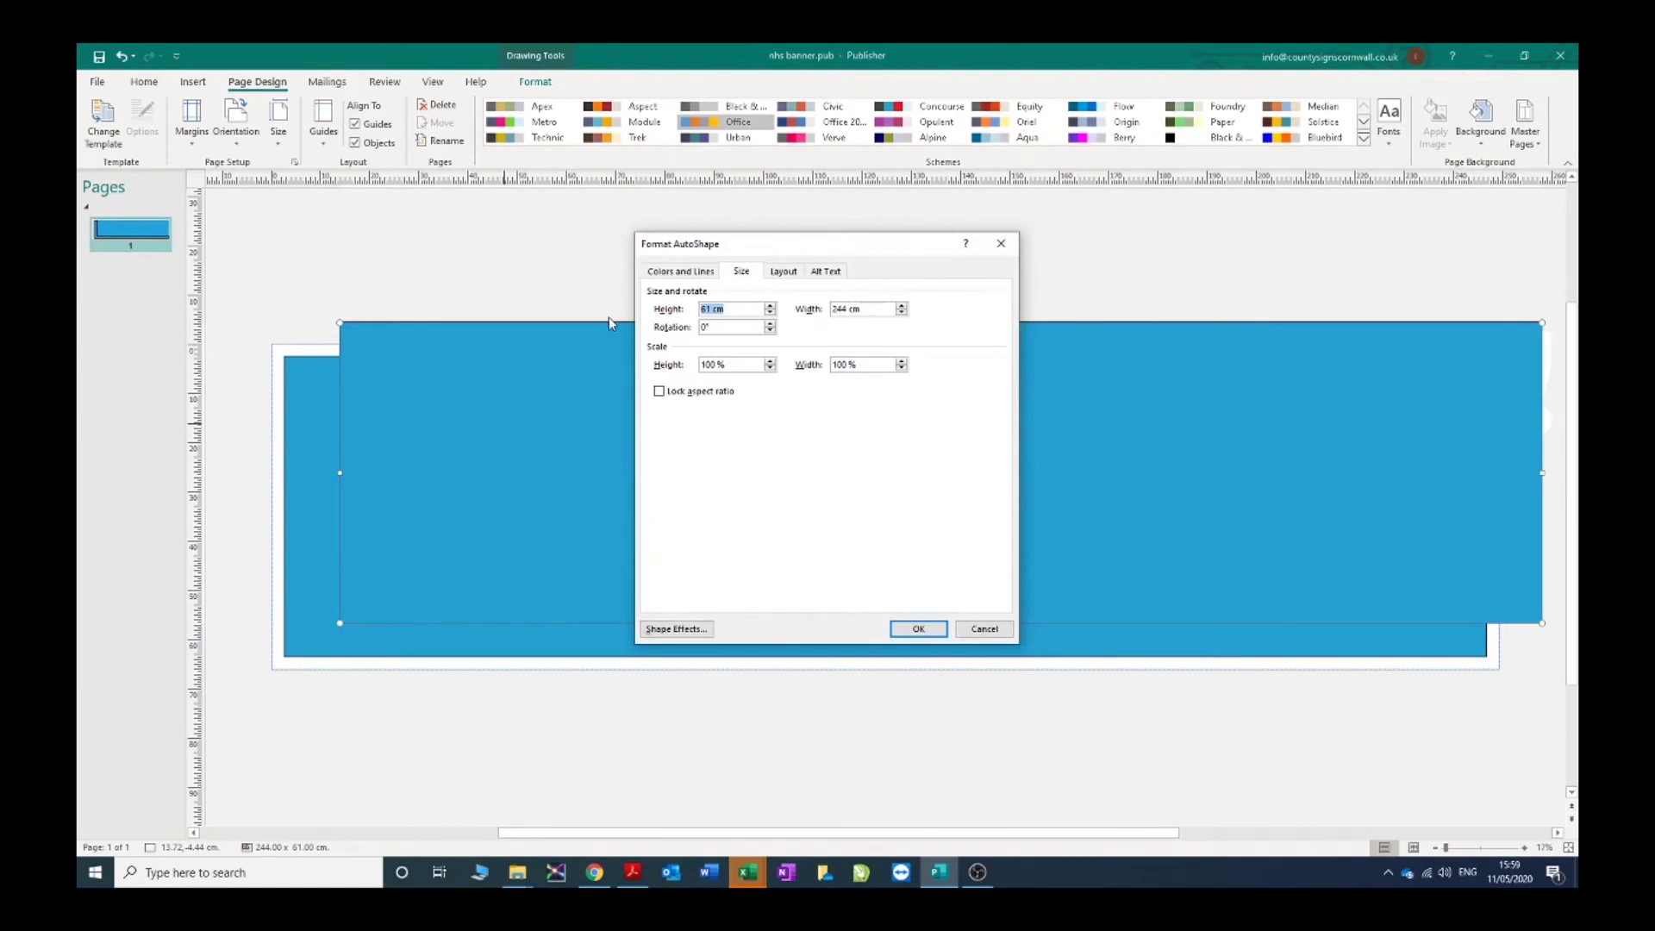
pyautogui.write('66')
pyautogui.press('Tab')
pyautogui.write('249')
pyautogui.click(907, 629)
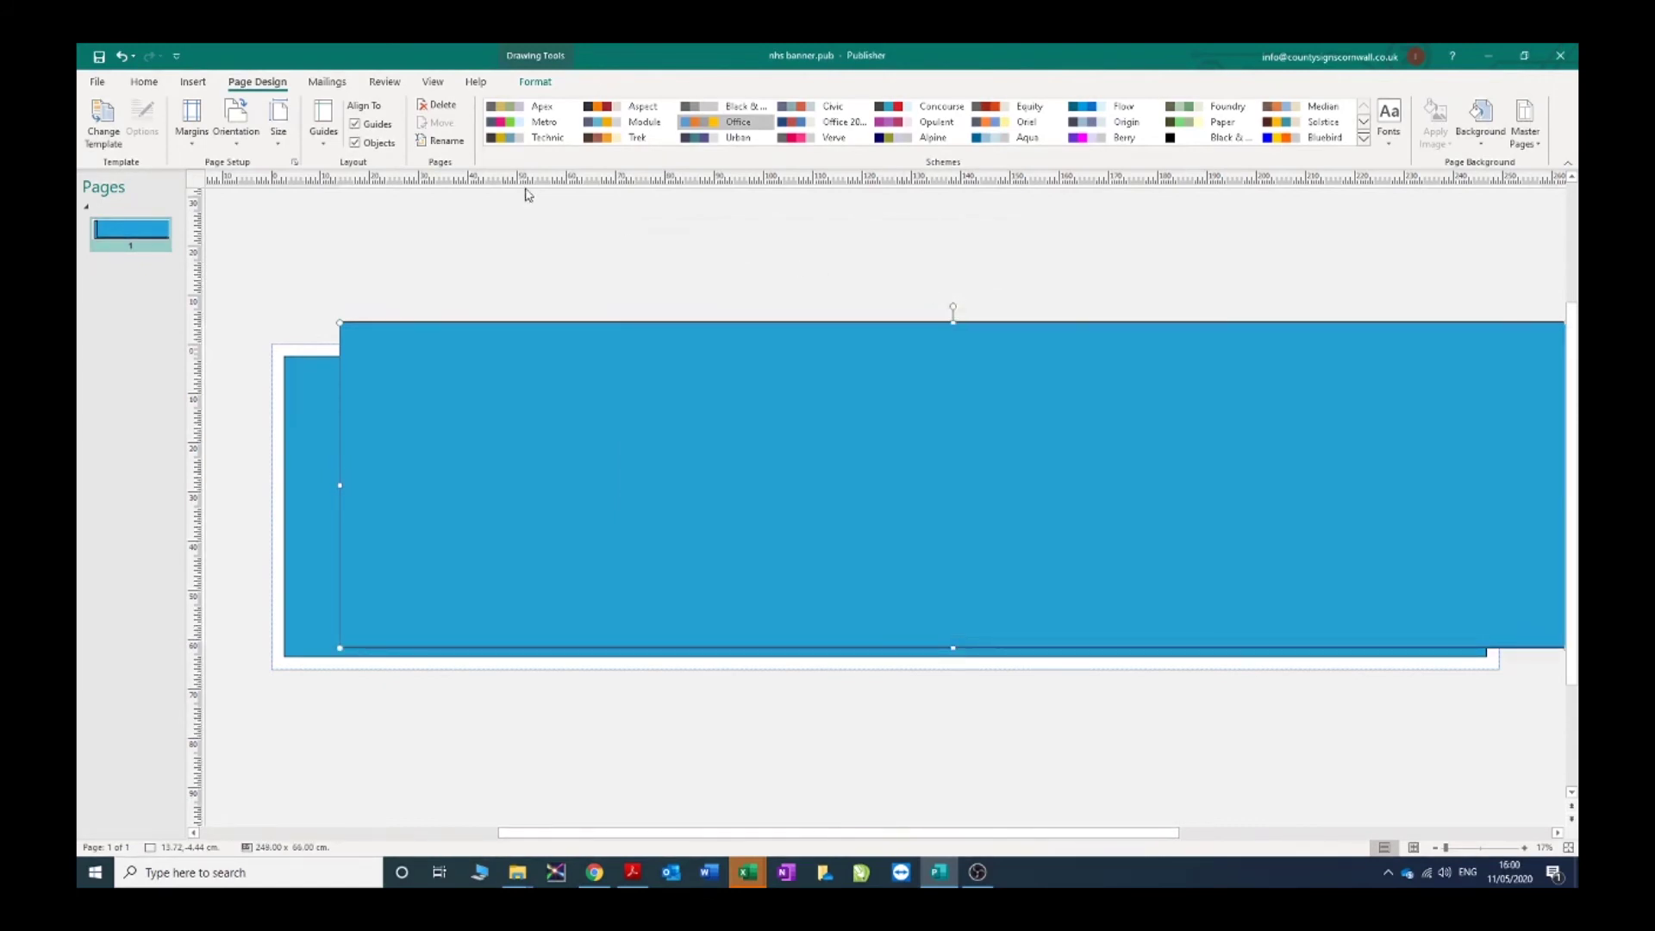
# Centre the large rectangle horizontally and vertically on the page and send it to the back.
pyautogui.click(144, 82)
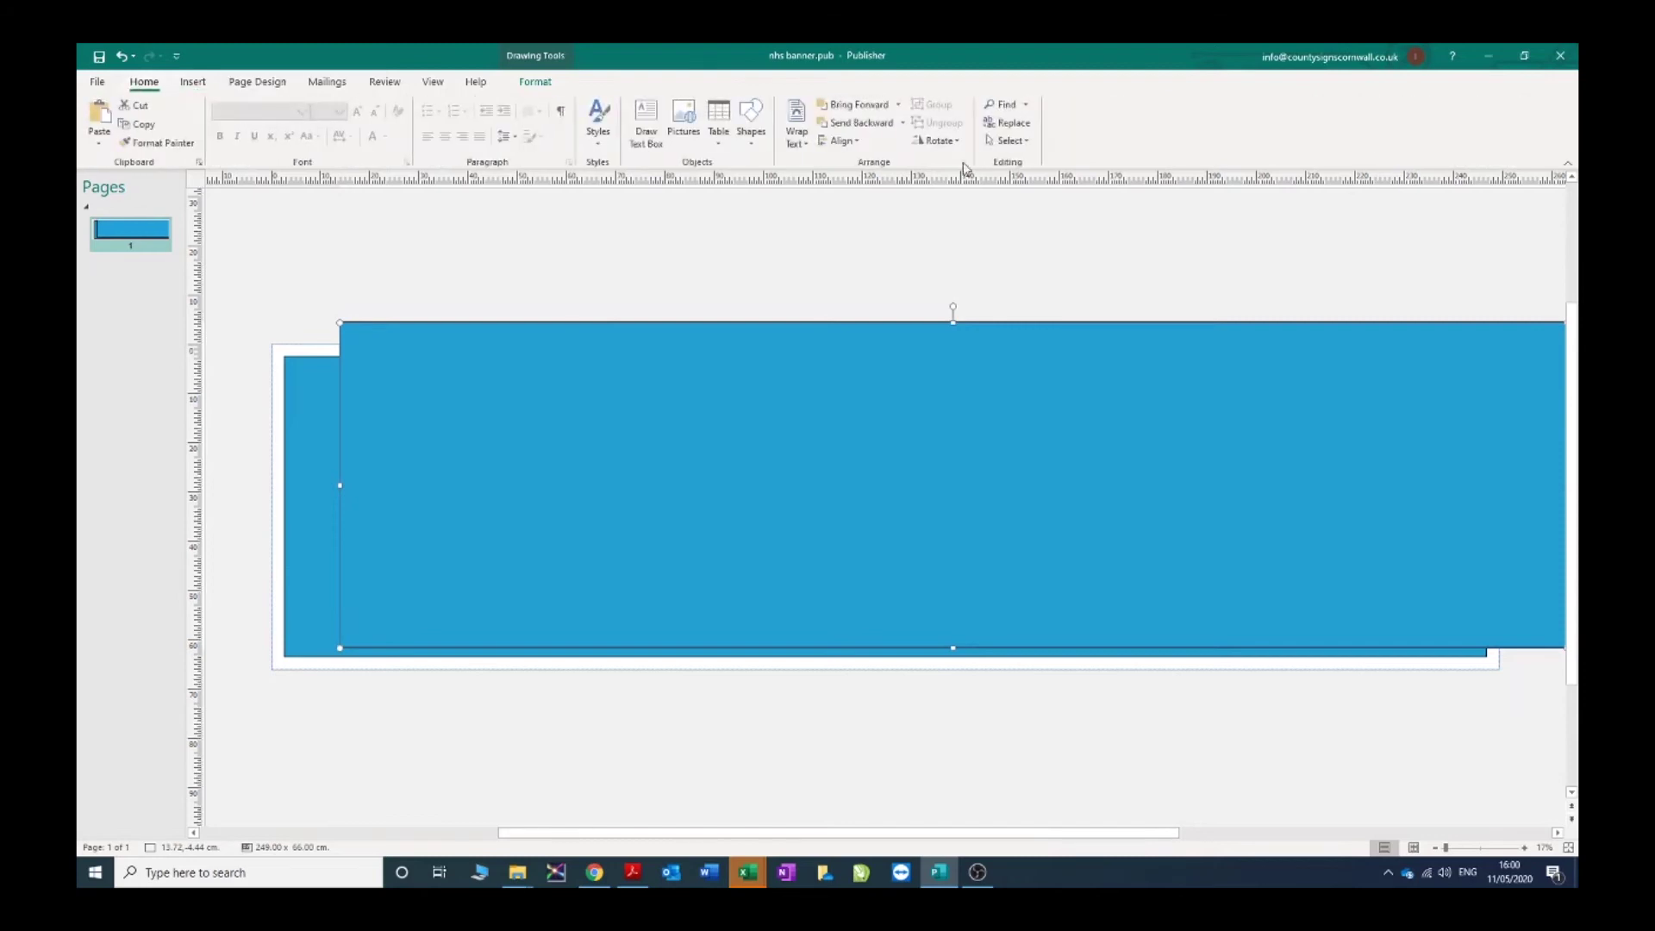
pyautogui.click(841, 140)
pyautogui.click(866, 183)
pyautogui.click(849, 142)
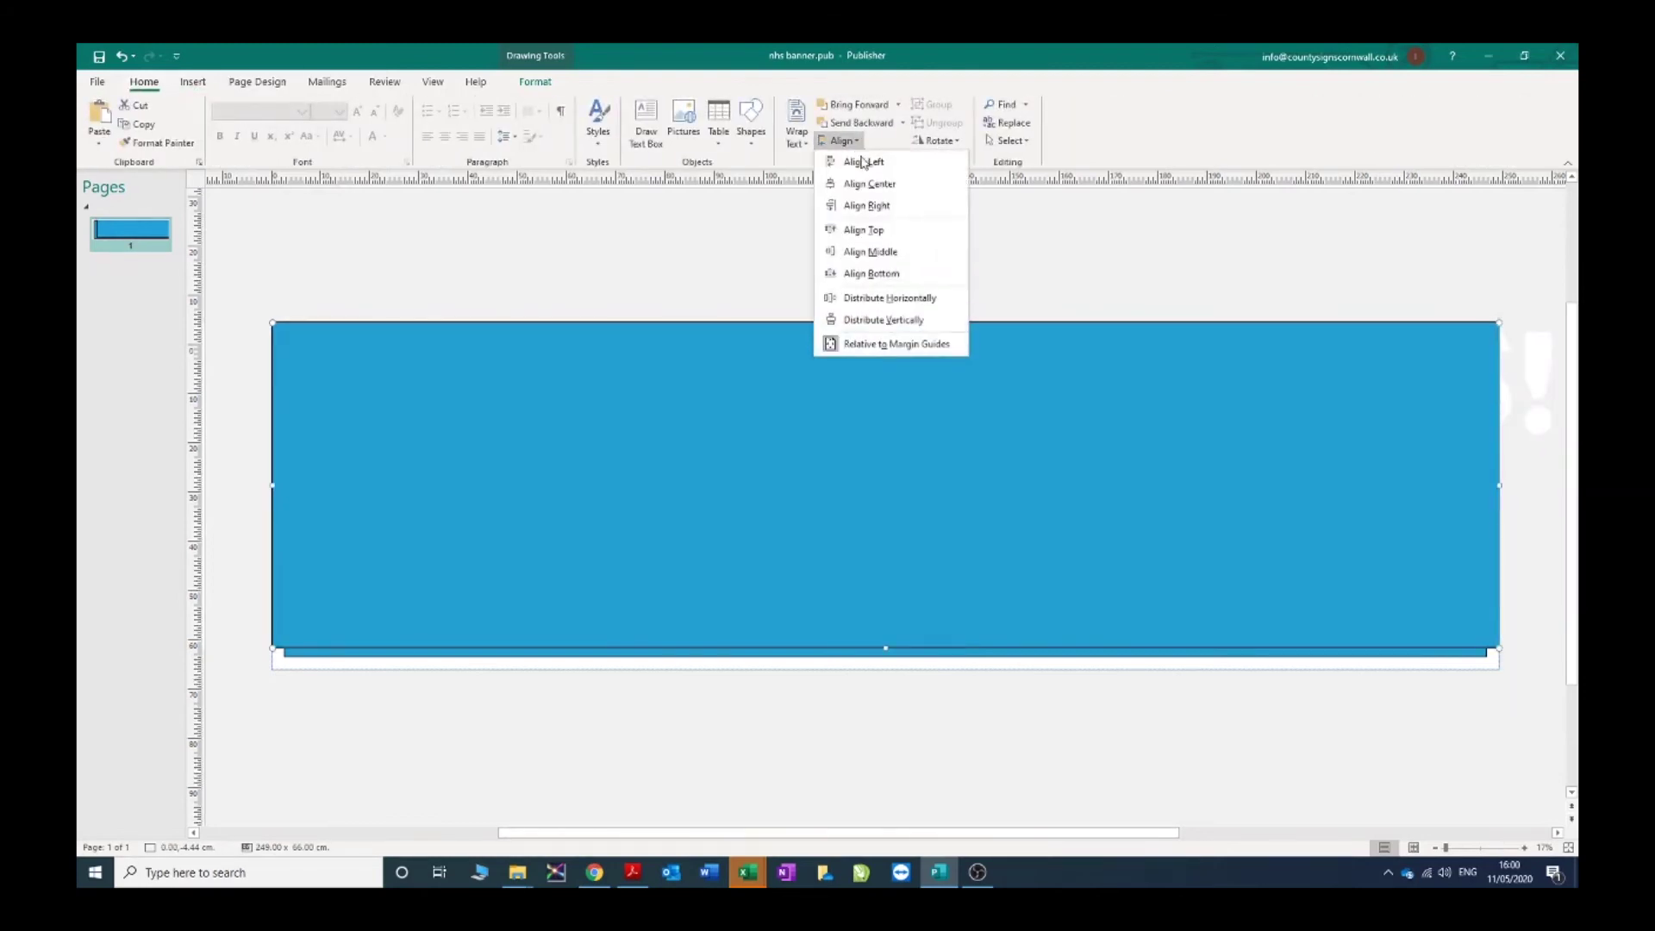
pyautogui.click(870, 251)
pyautogui.click(903, 123)
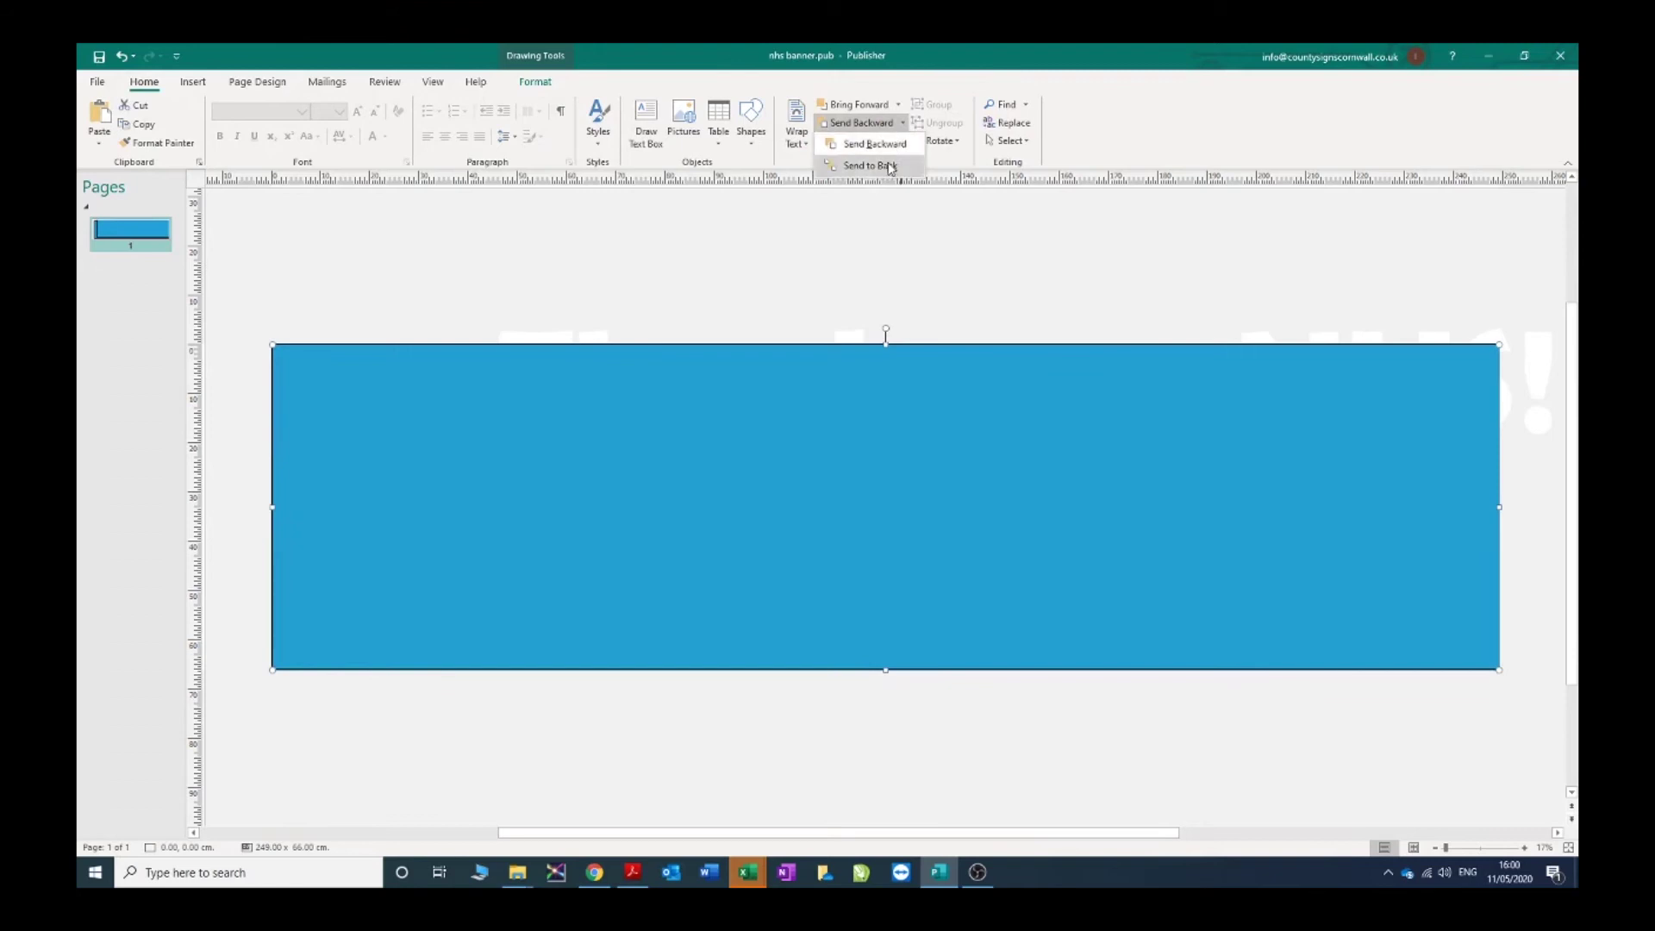
pyautogui.click(857, 163)
# Centre the 'Thank you NHS!' text box on the banner and view the whole page.
pyautogui.click(613, 229)
pyautogui.click(604, 307)
pyautogui.click(840, 140)
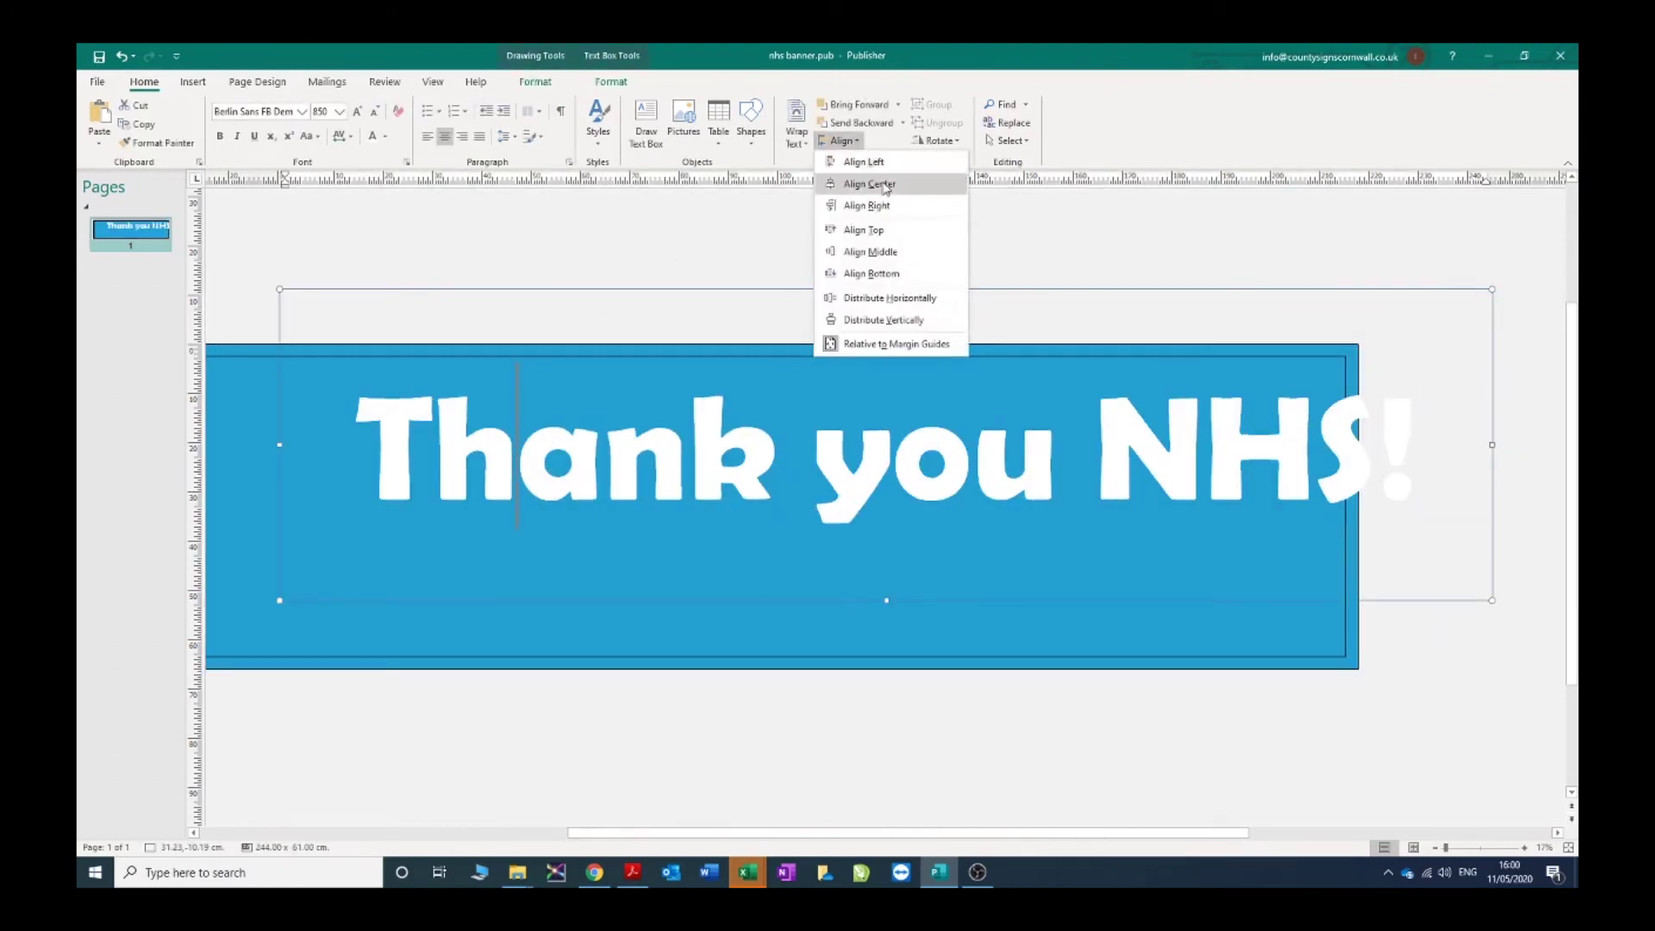
pyautogui.click(866, 184)
pyautogui.click(842, 140)
pyautogui.click(872, 253)
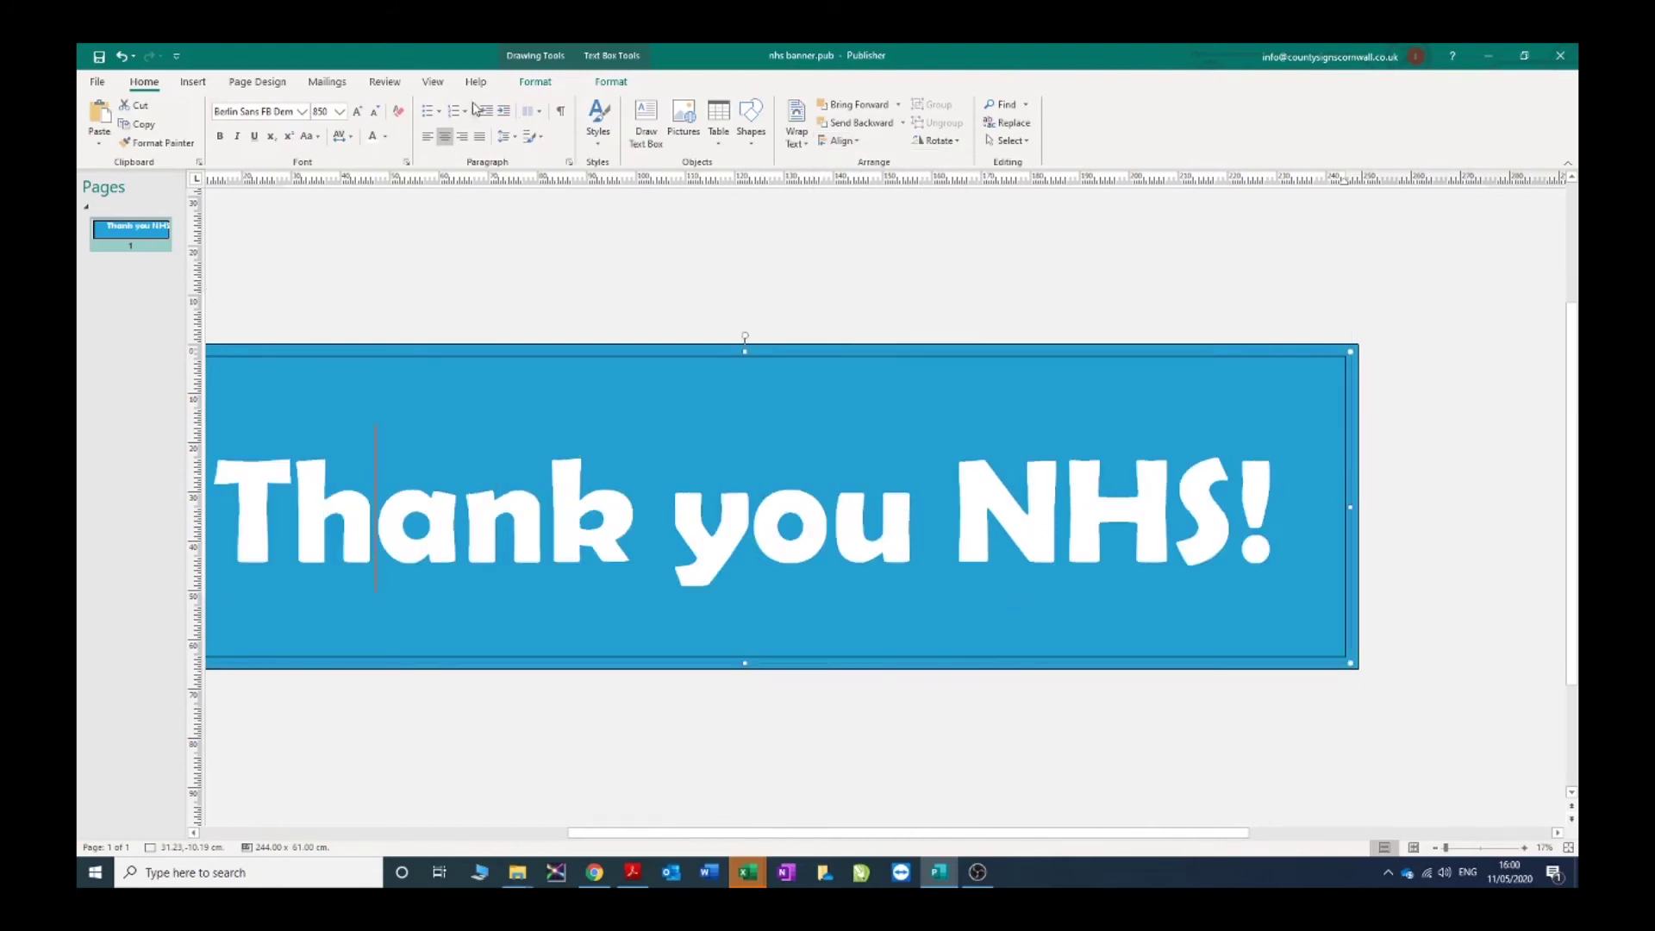
pyautogui.click(432, 82)
pyautogui.click(570, 130)
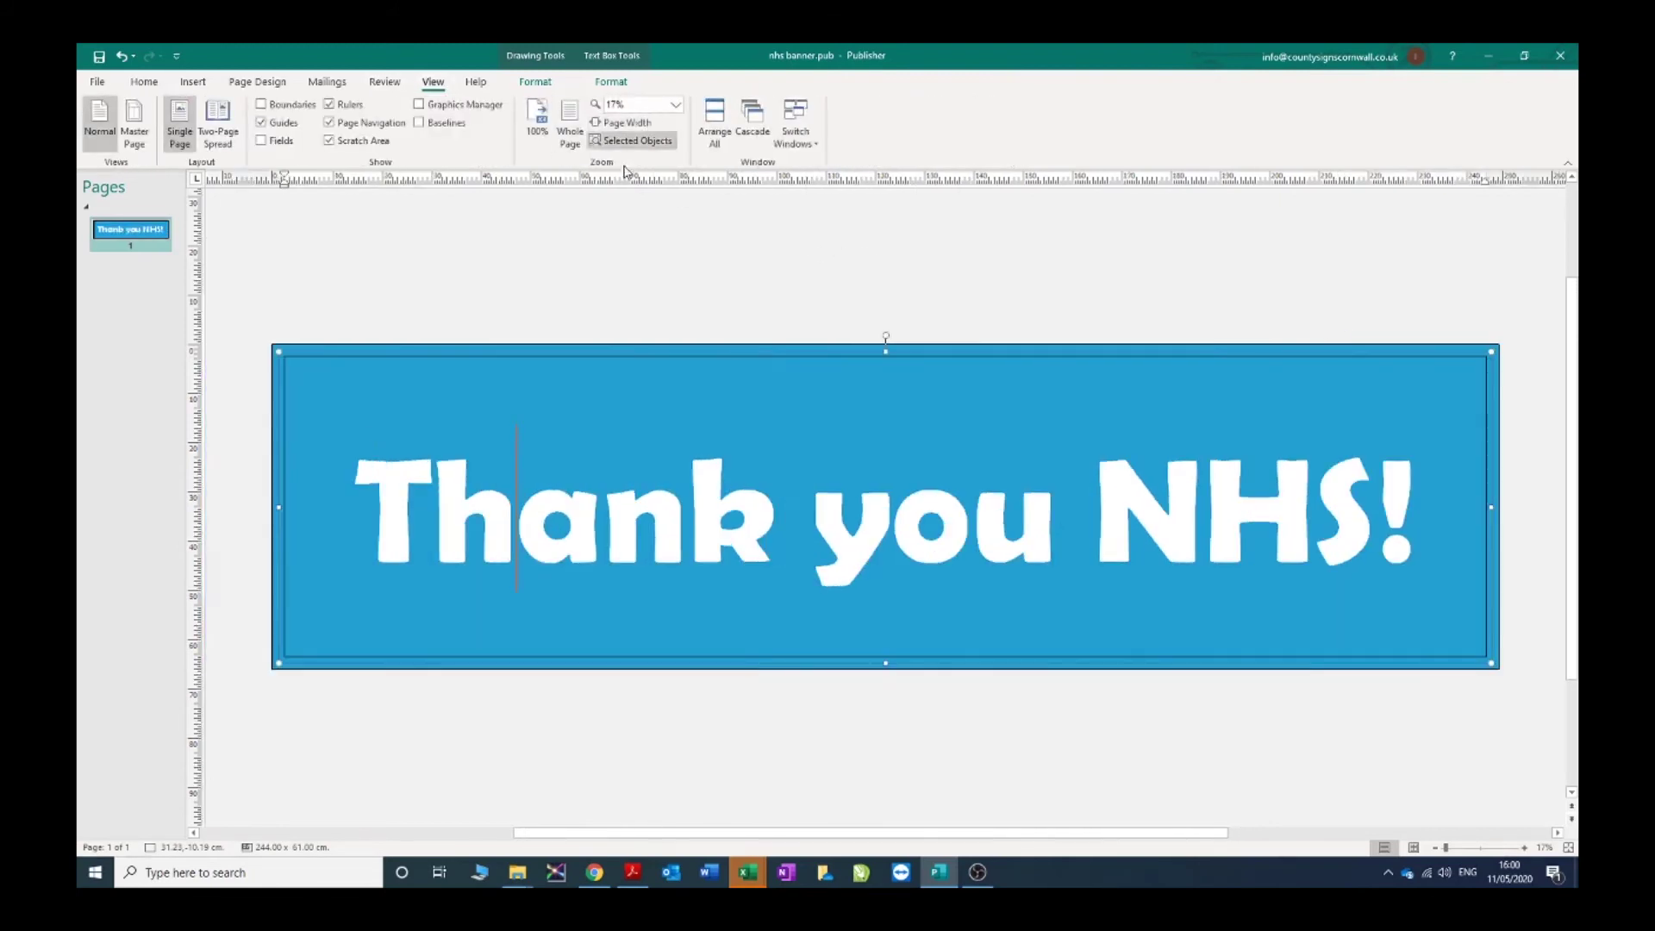
pyautogui.click(528, 213)
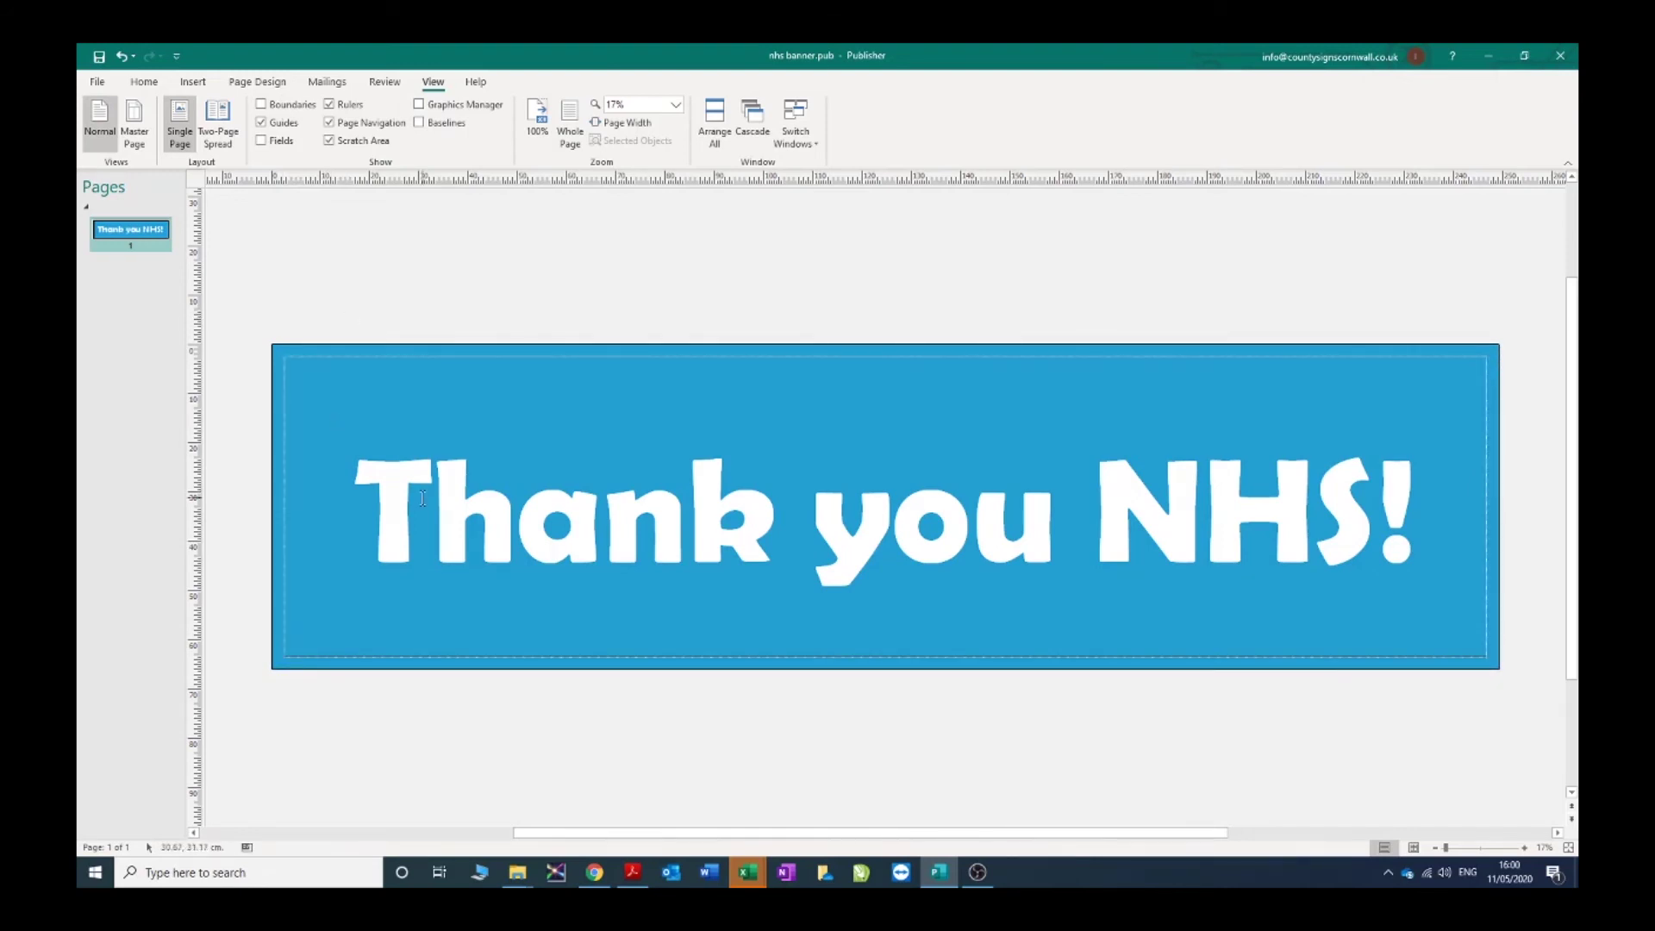
pyautogui.tripleClick(514, 507)
pyautogui.click(568, 494)
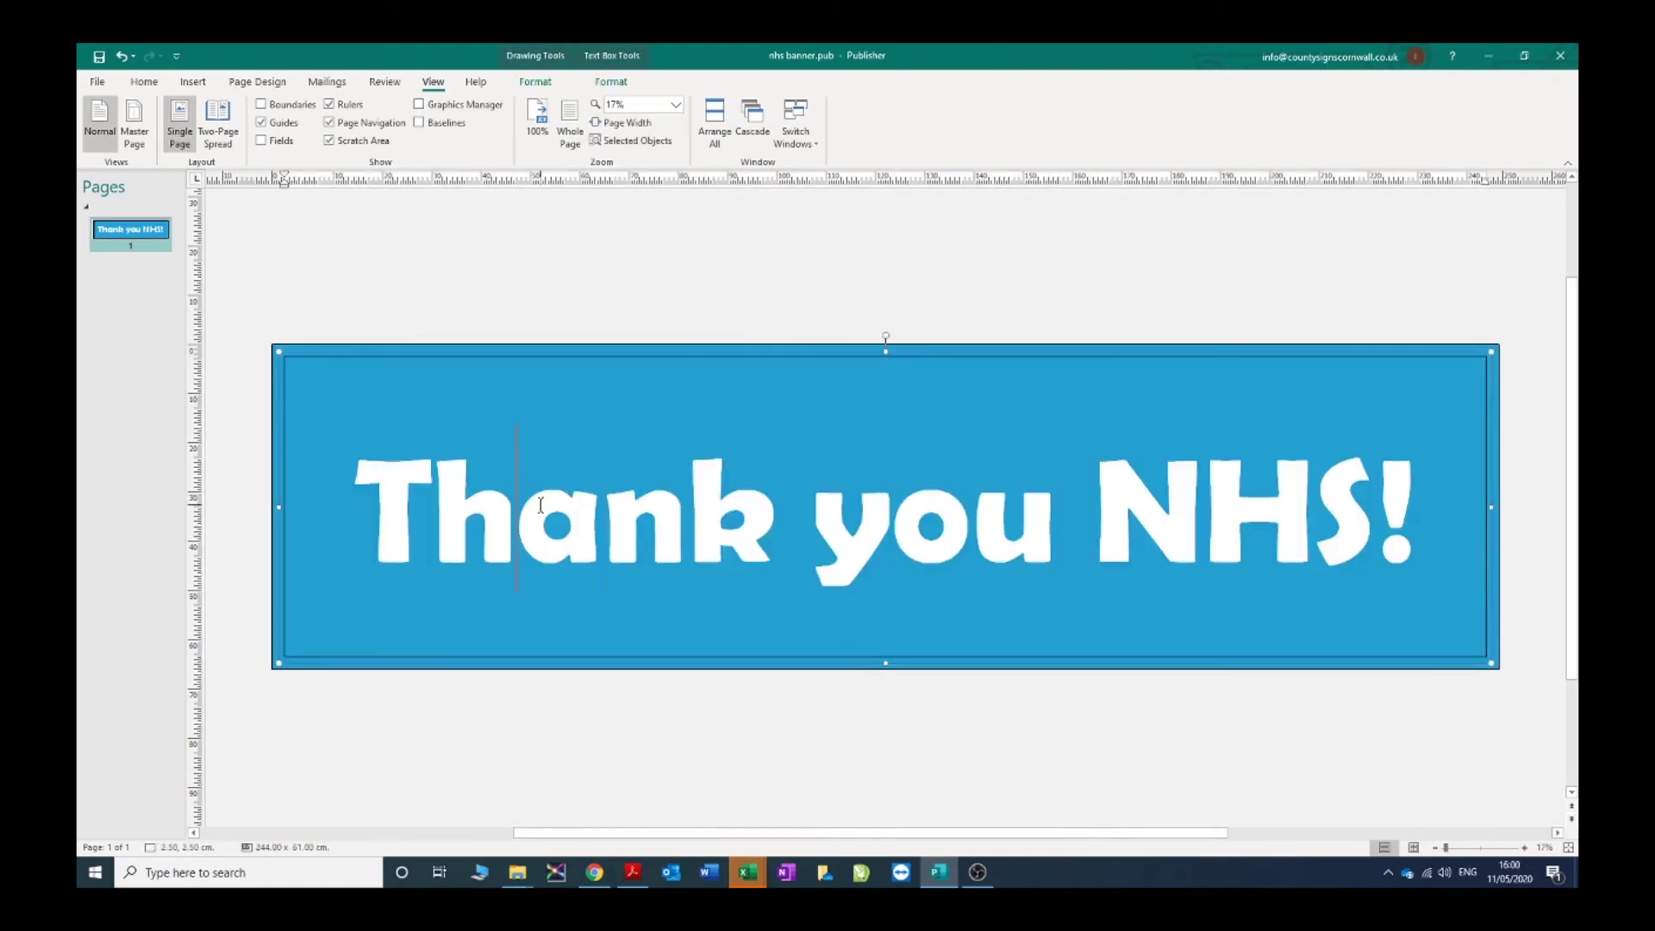
pyautogui.doubleClick(541, 505)
pyautogui.click(539, 504)
pyautogui.doubleClick(539, 504)
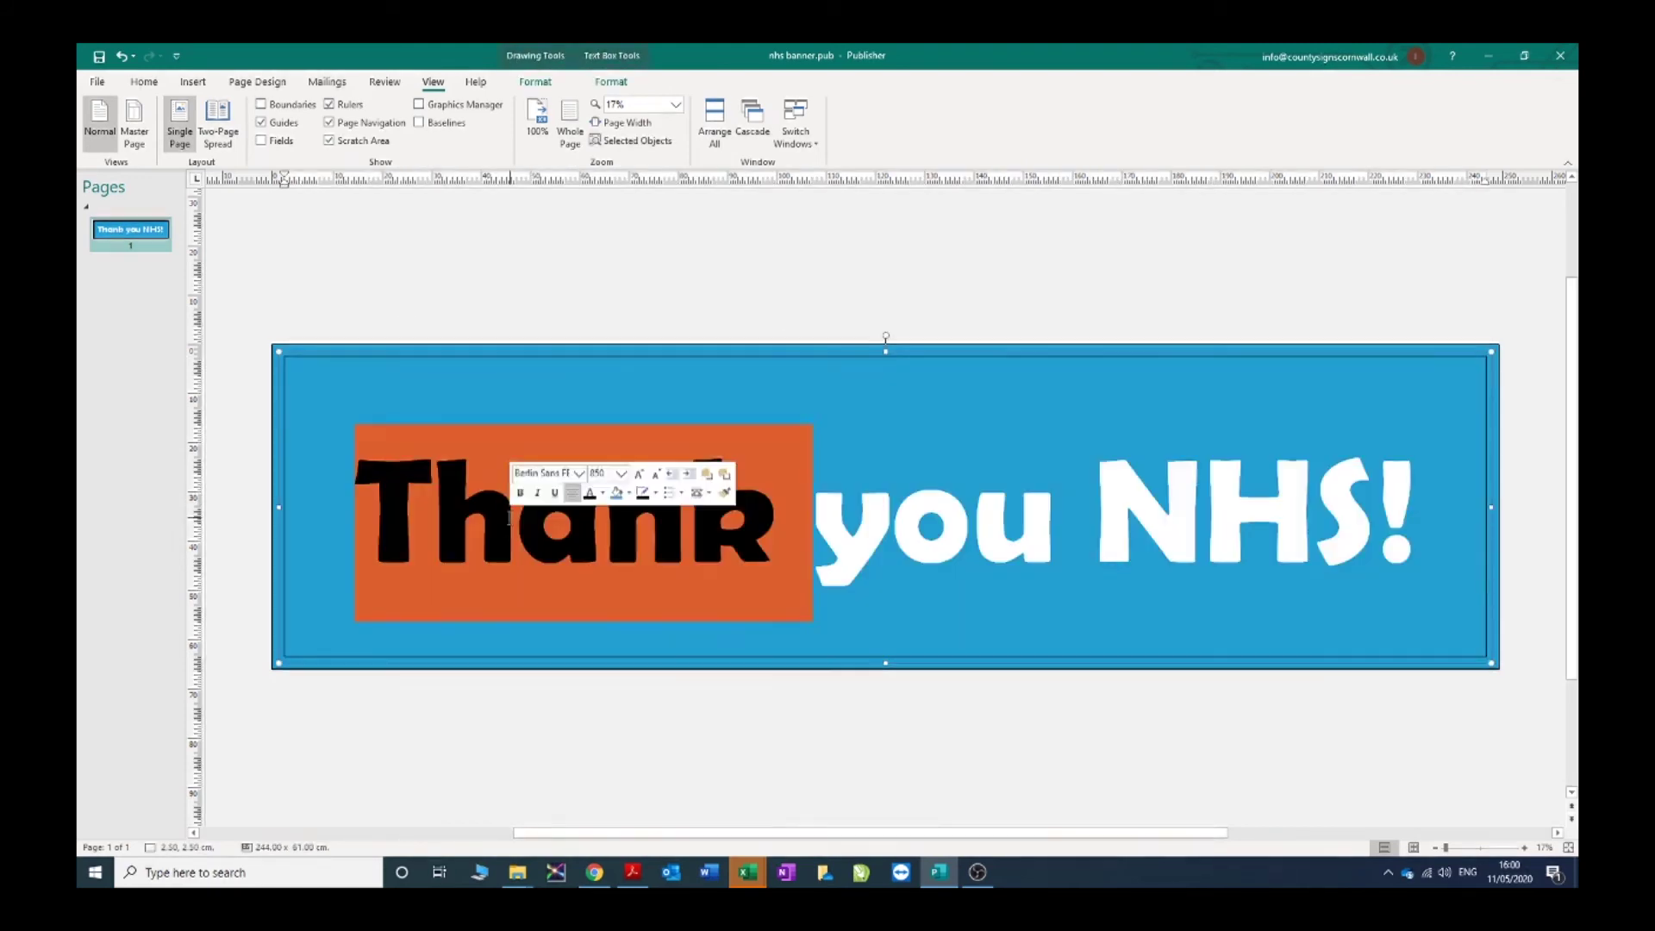
pyautogui.click(539, 504)
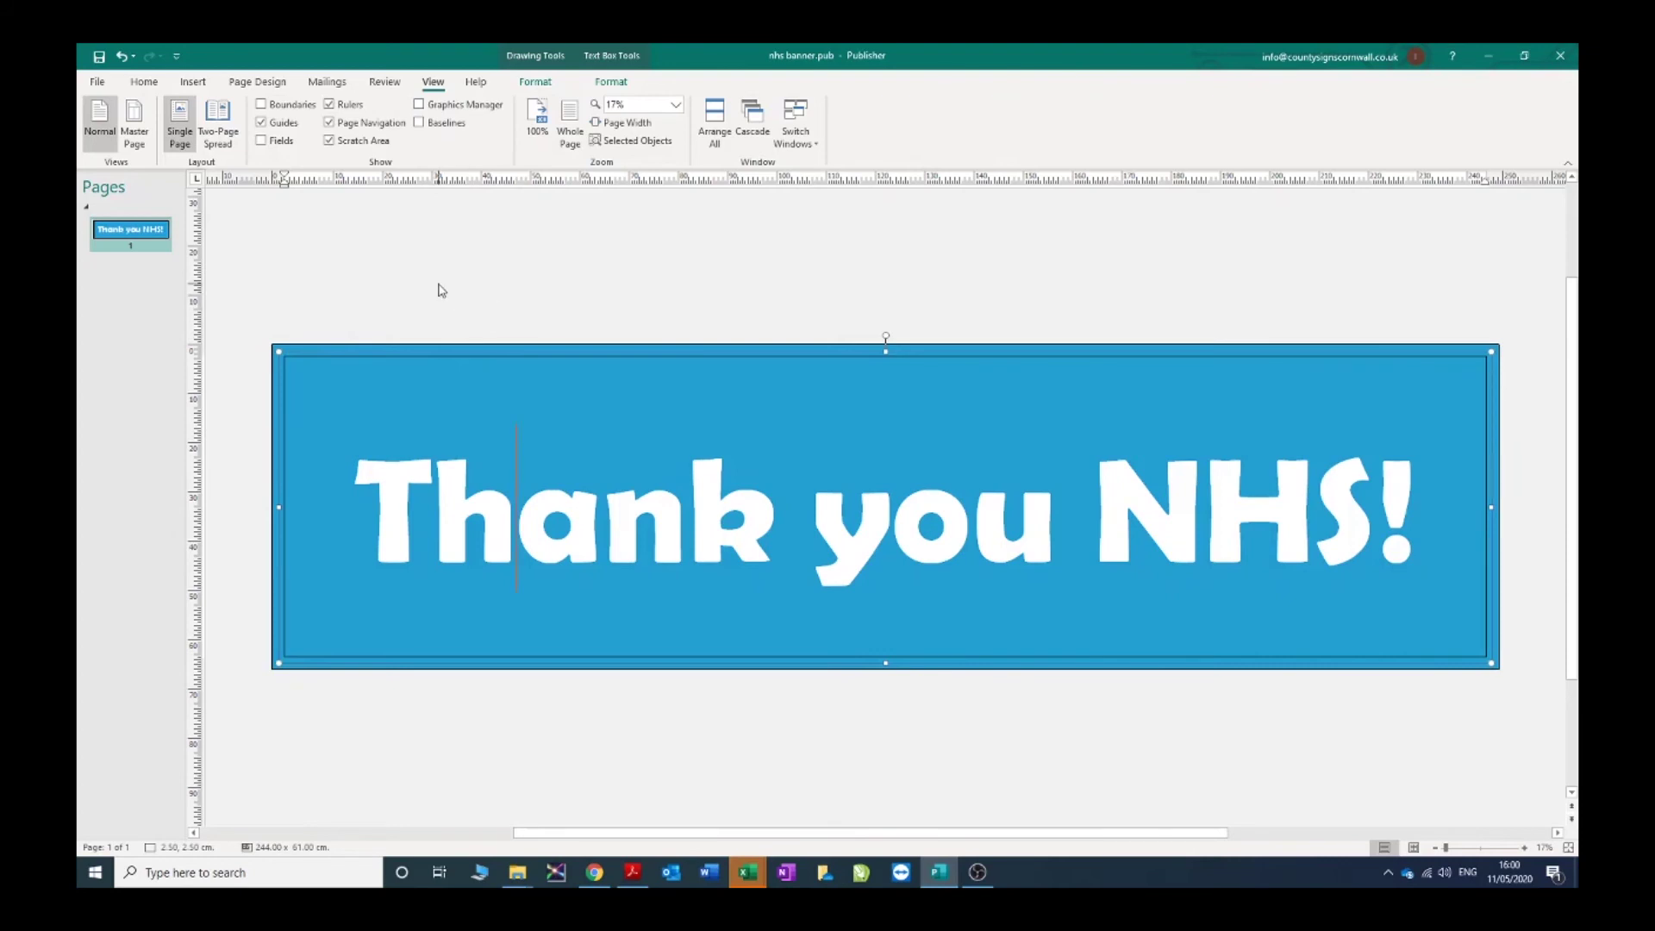
pyautogui.click(508, 282)
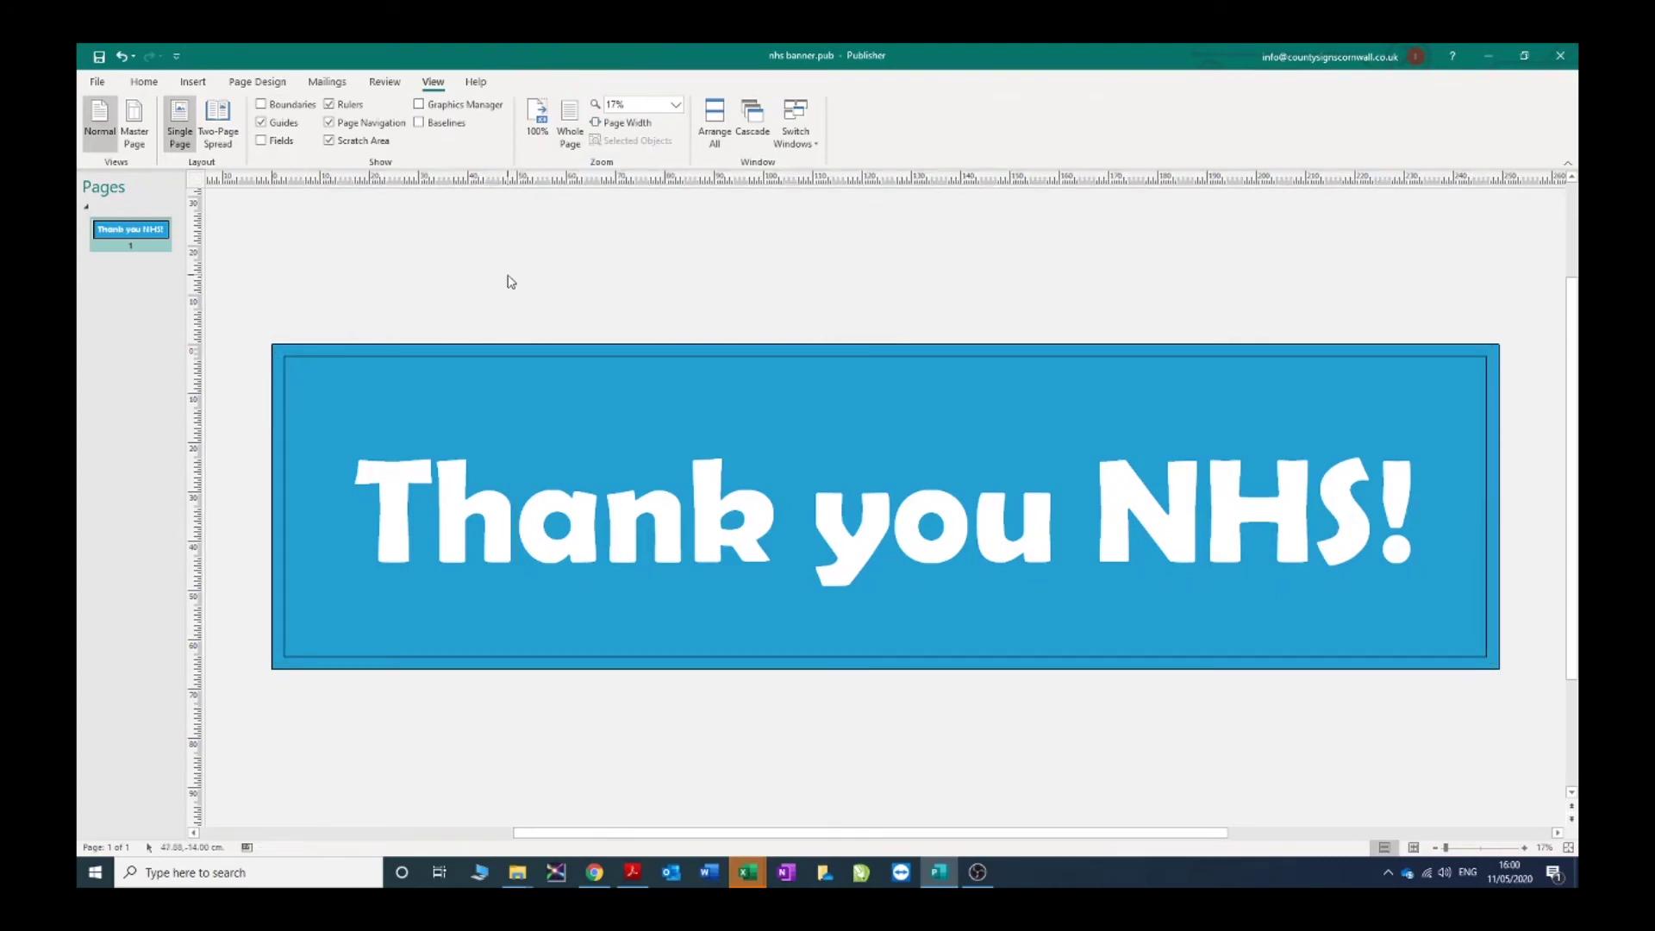
# Save a new copy of the banner to the Desktop as 'nhs banner TO PRINT'.
pyautogui.click(97, 81)
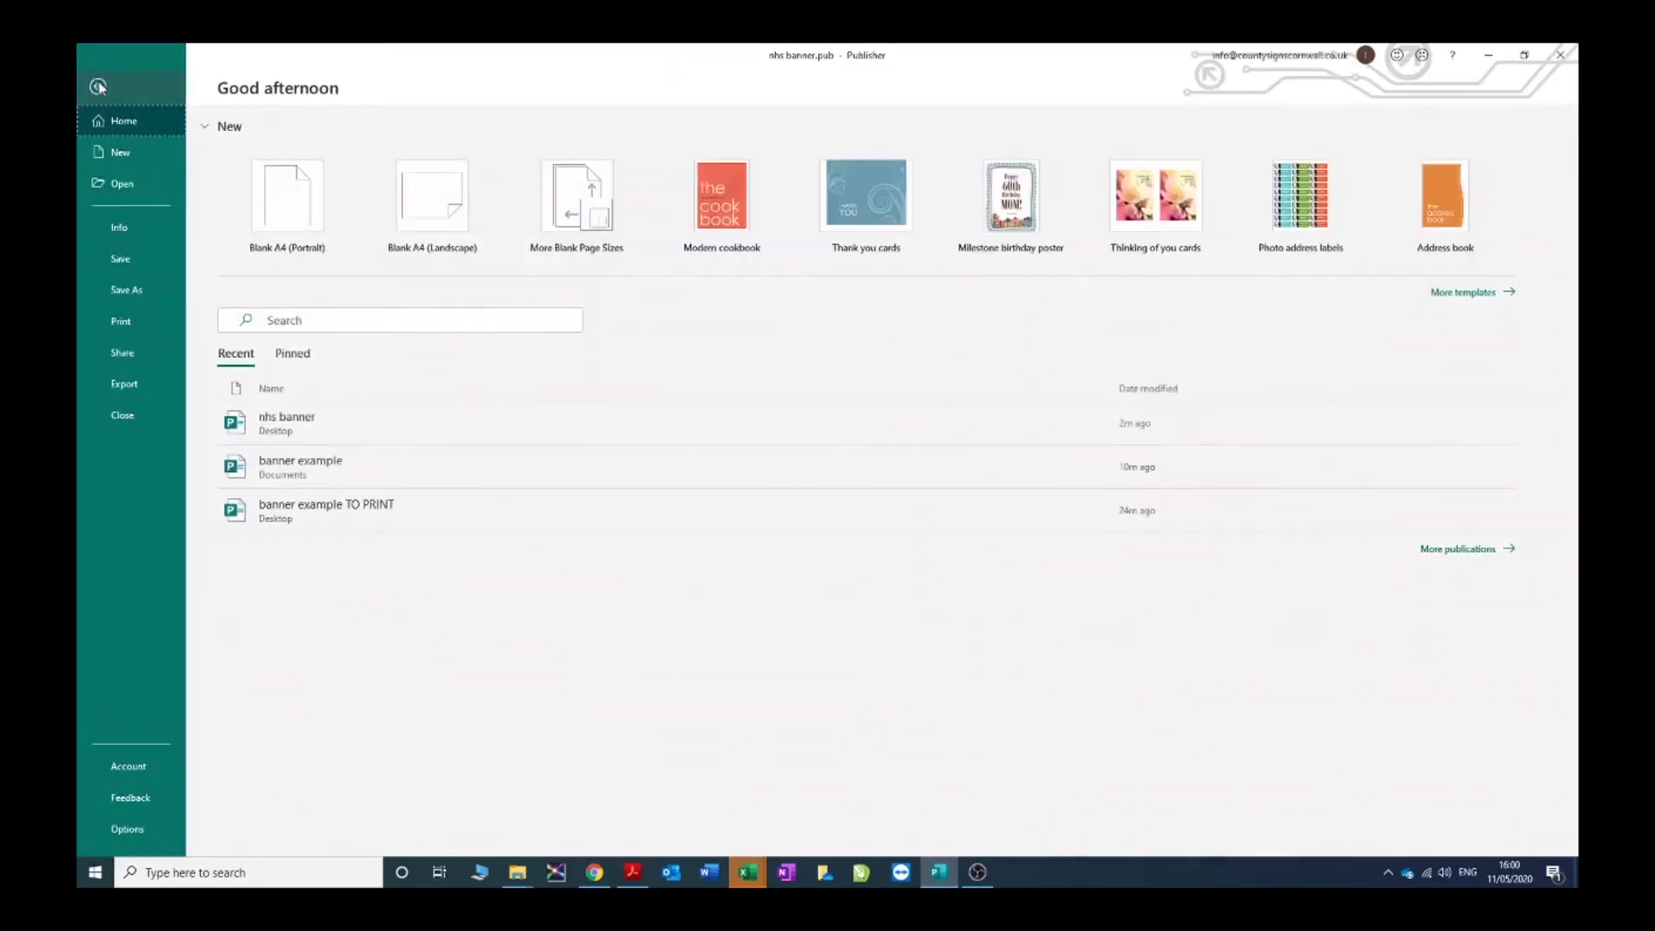
pyautogui.click(140, 293)
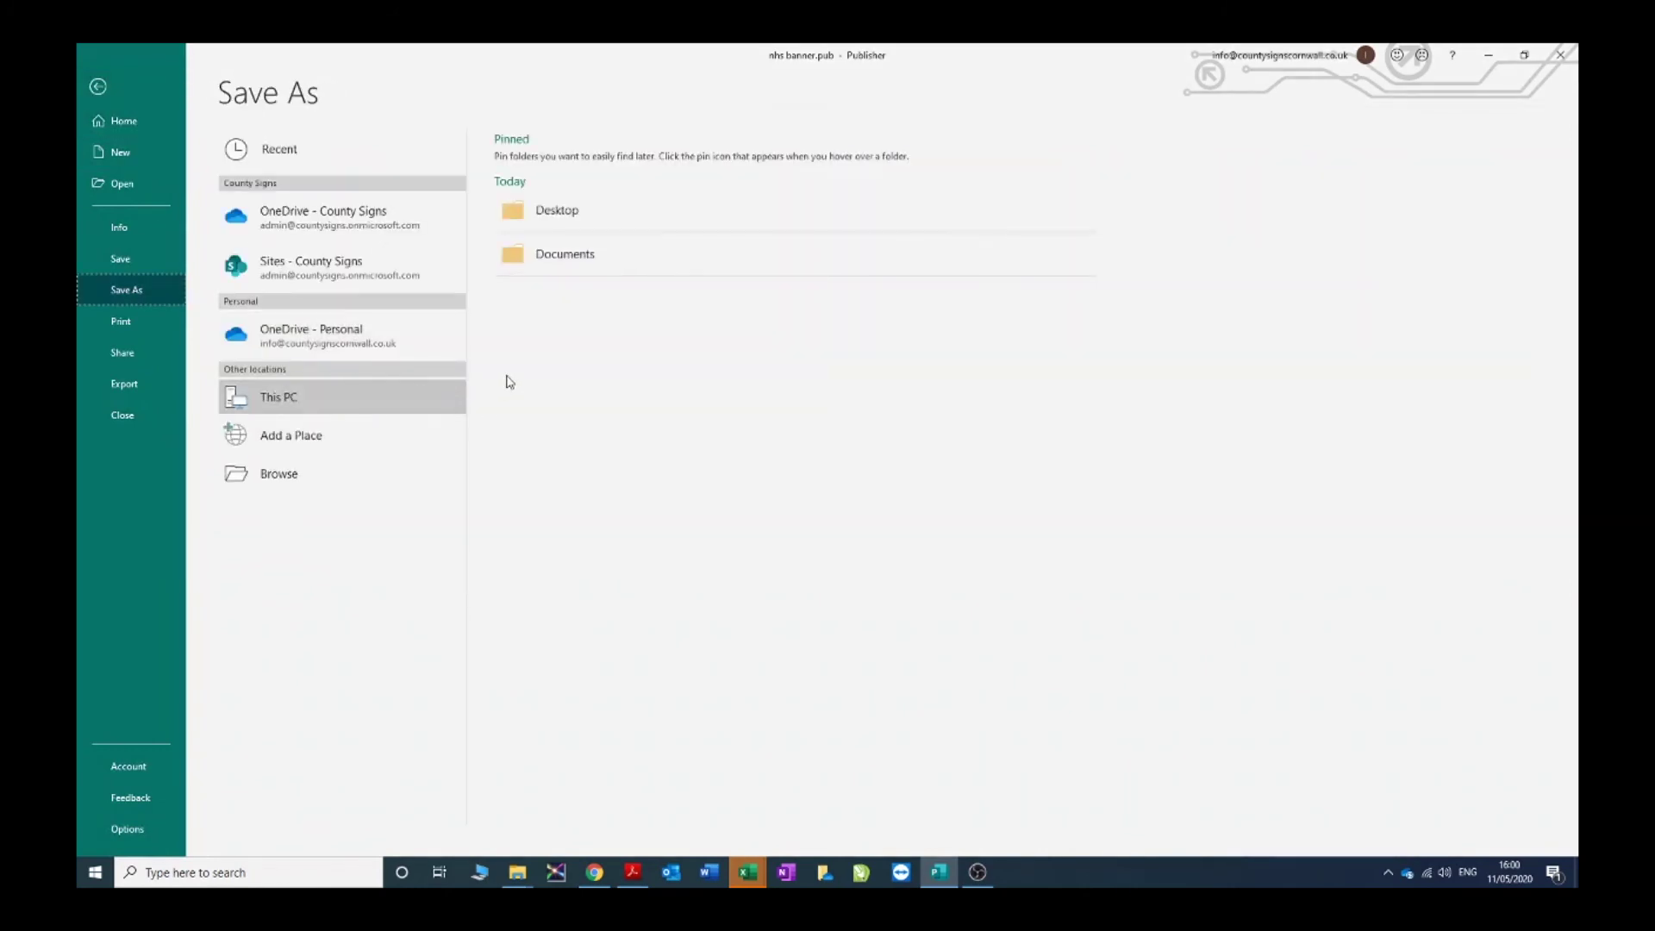
pyautogui.click(550, 210)
pyautogui.click(446, 366)
pyautogui.write('1')
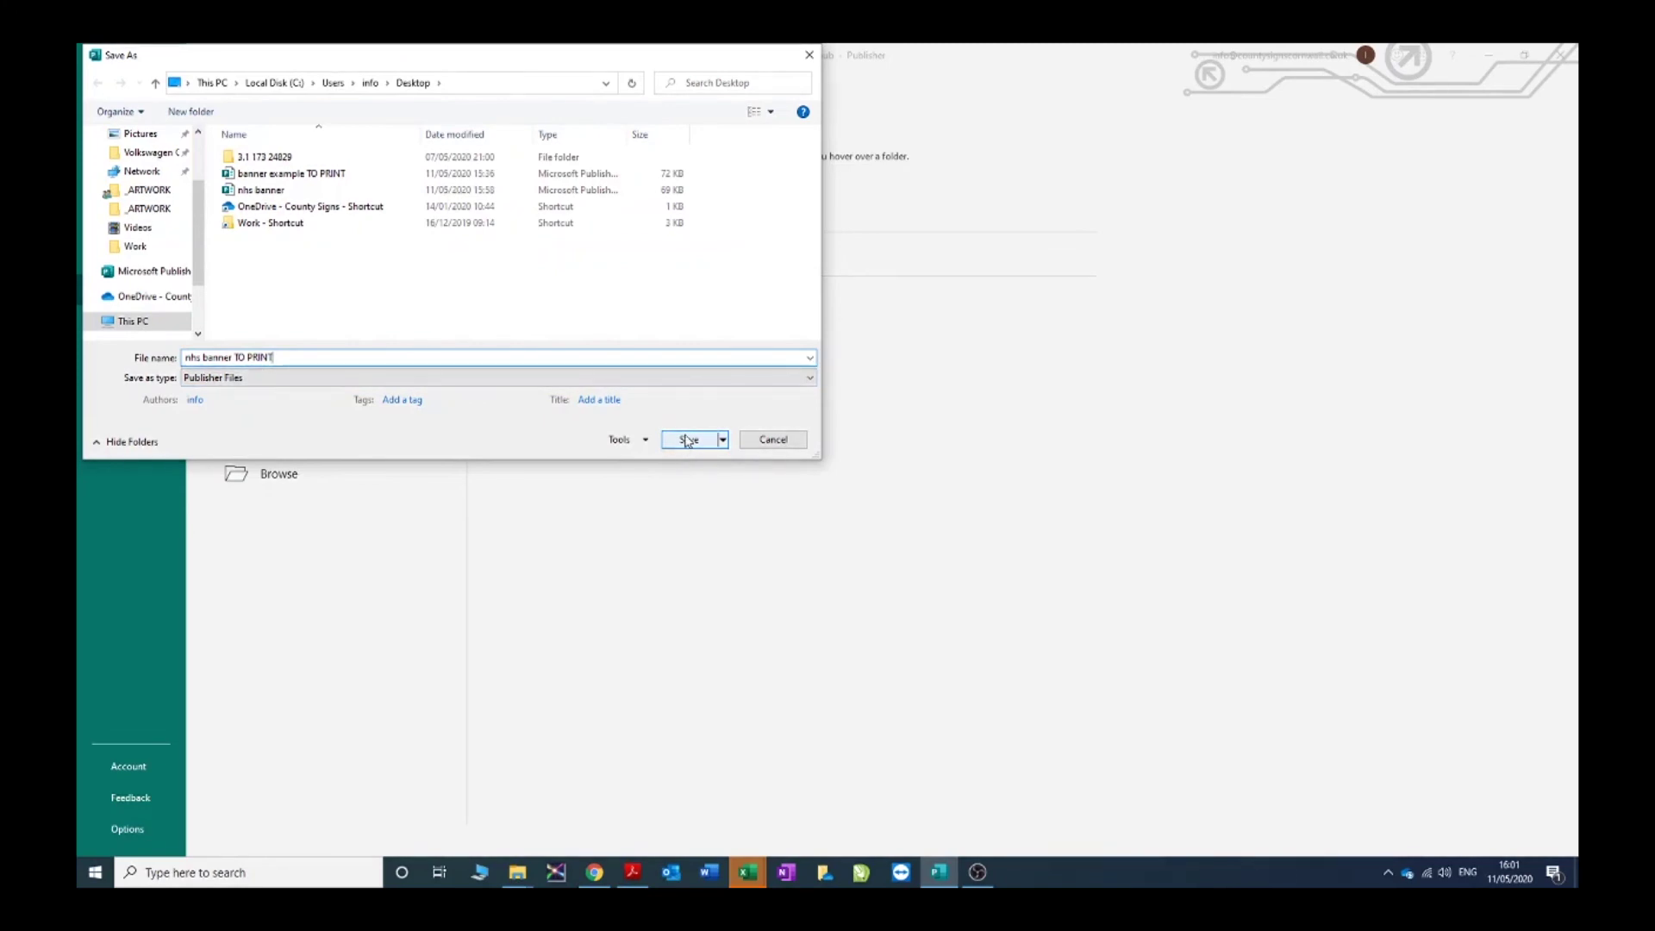
pyautogui.click(688, 443)
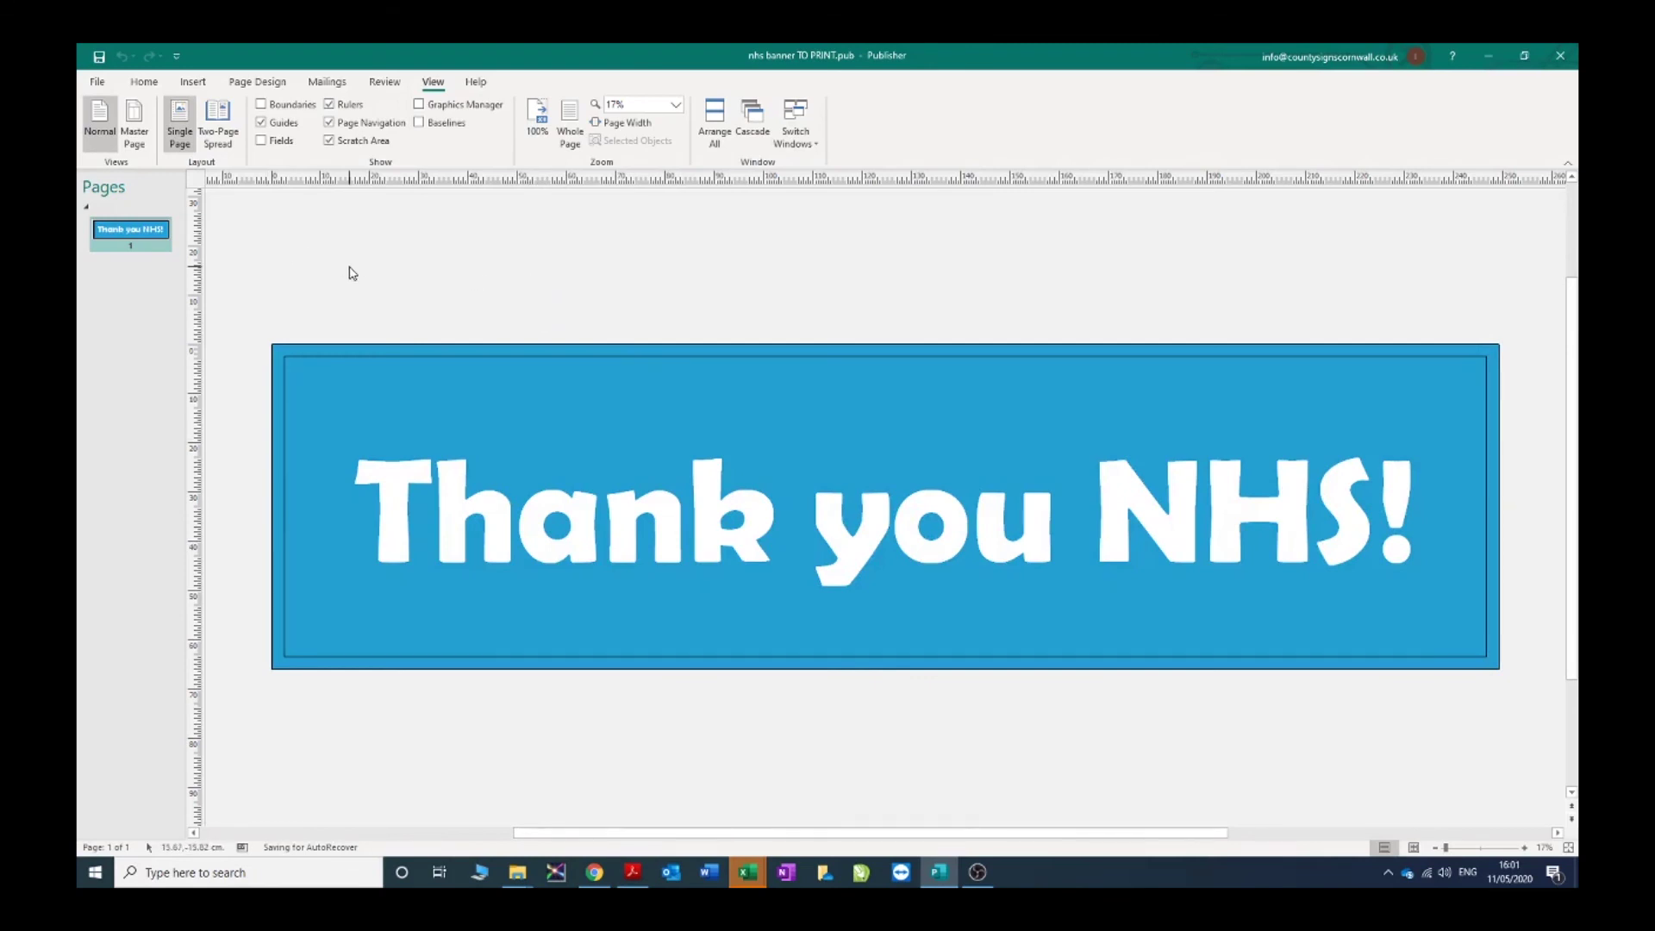
# Start a PDF export of the banner with the Desktop as the destination.
pyautogui.click(97, 82)
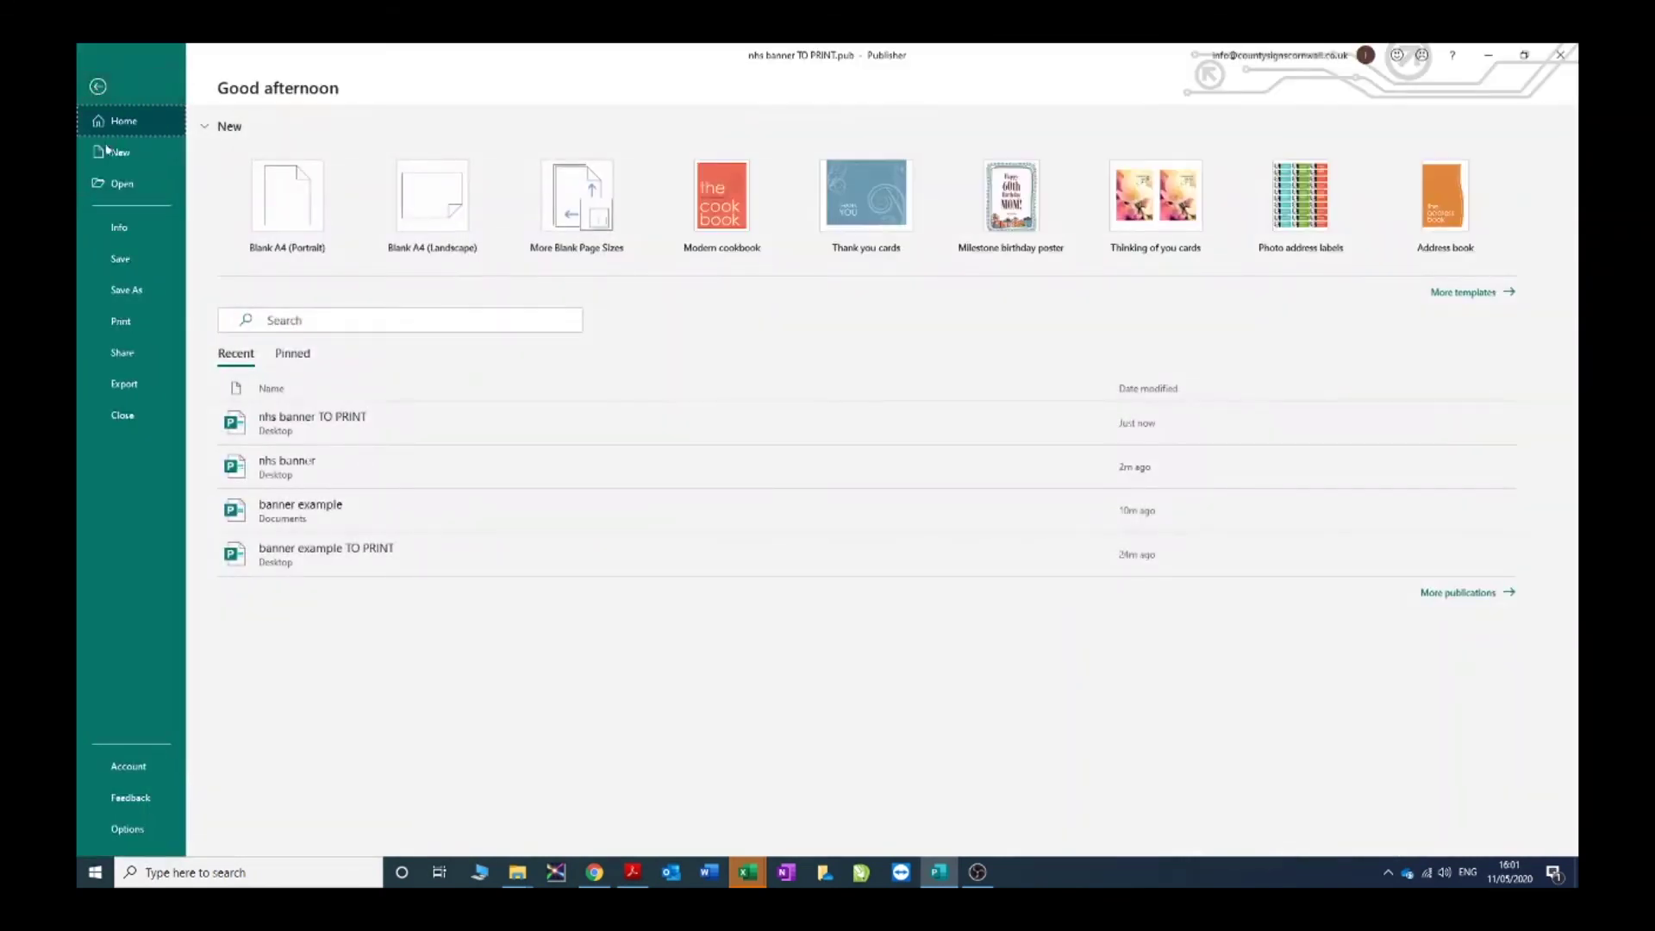
pyautogui.click(129, 382)
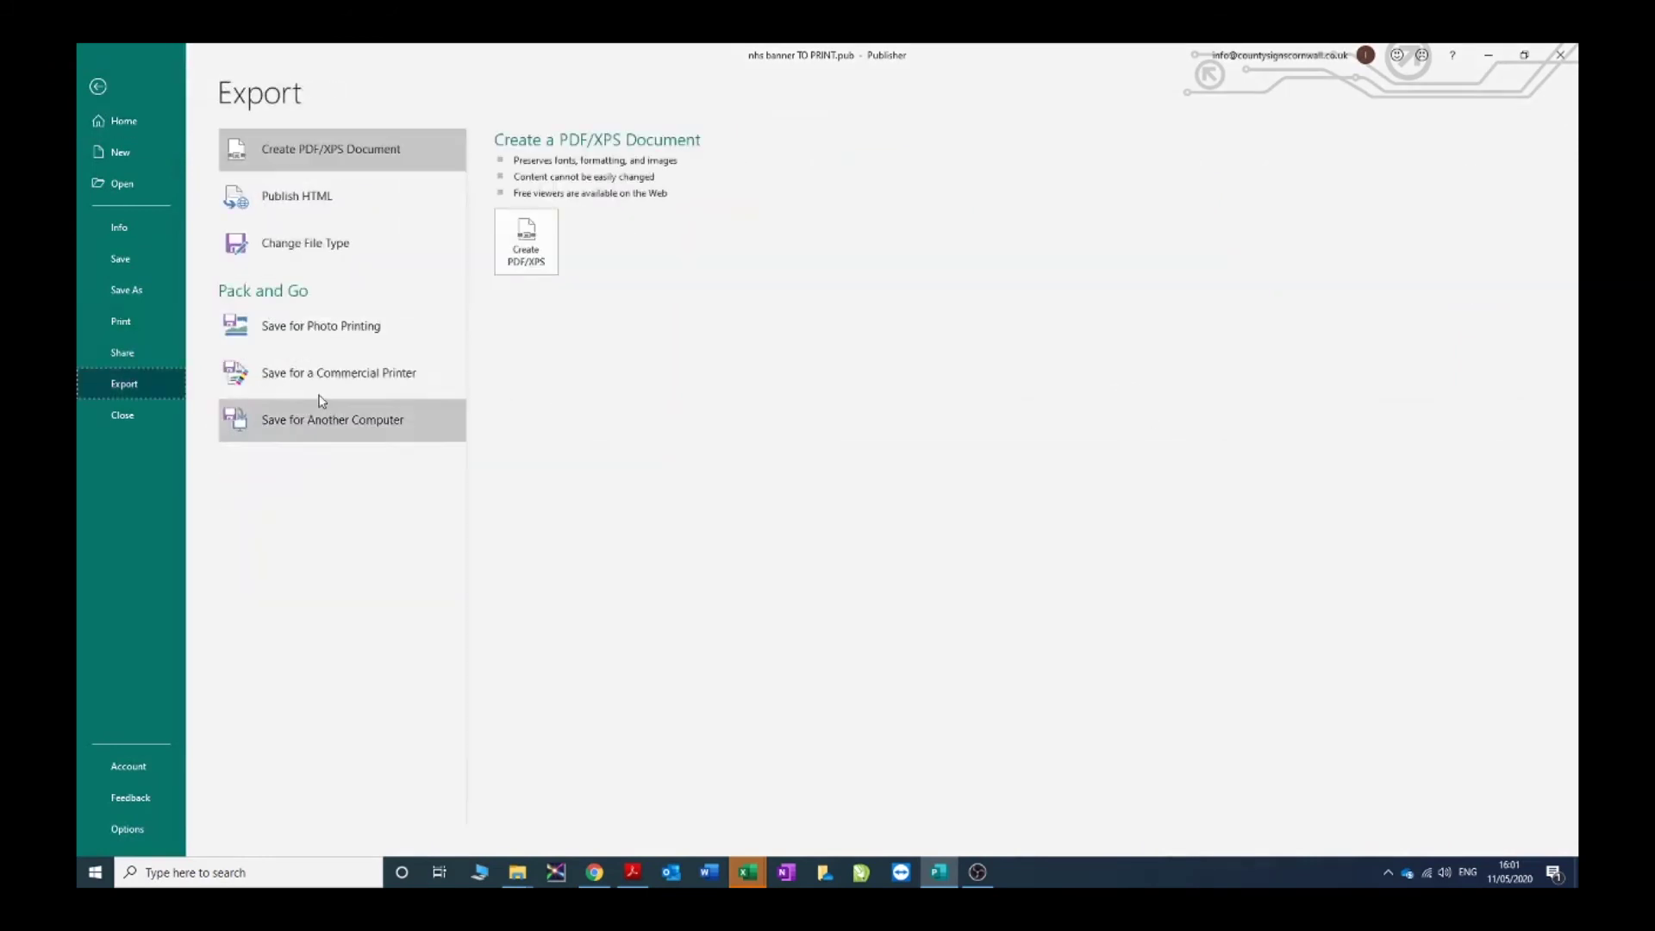
pyautogui.click(532, 247)
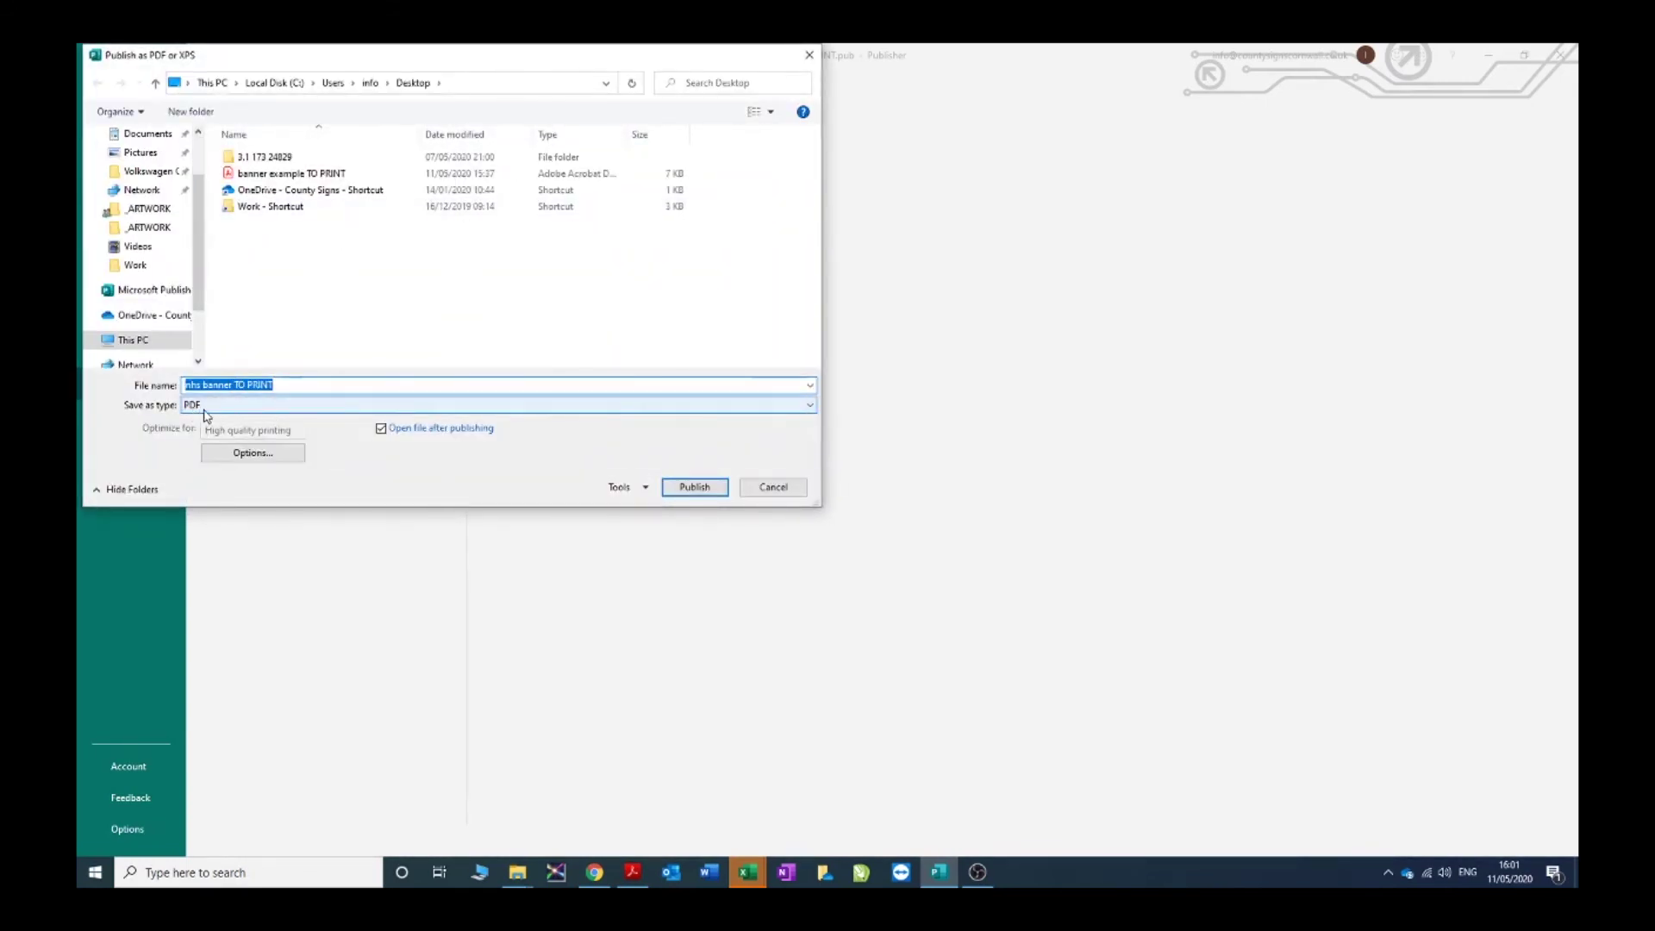
pyautogui.scroll(1, 200, 177)
pyautogui.scroll(1, 200, 177)
pyautogui.click(140, 164)
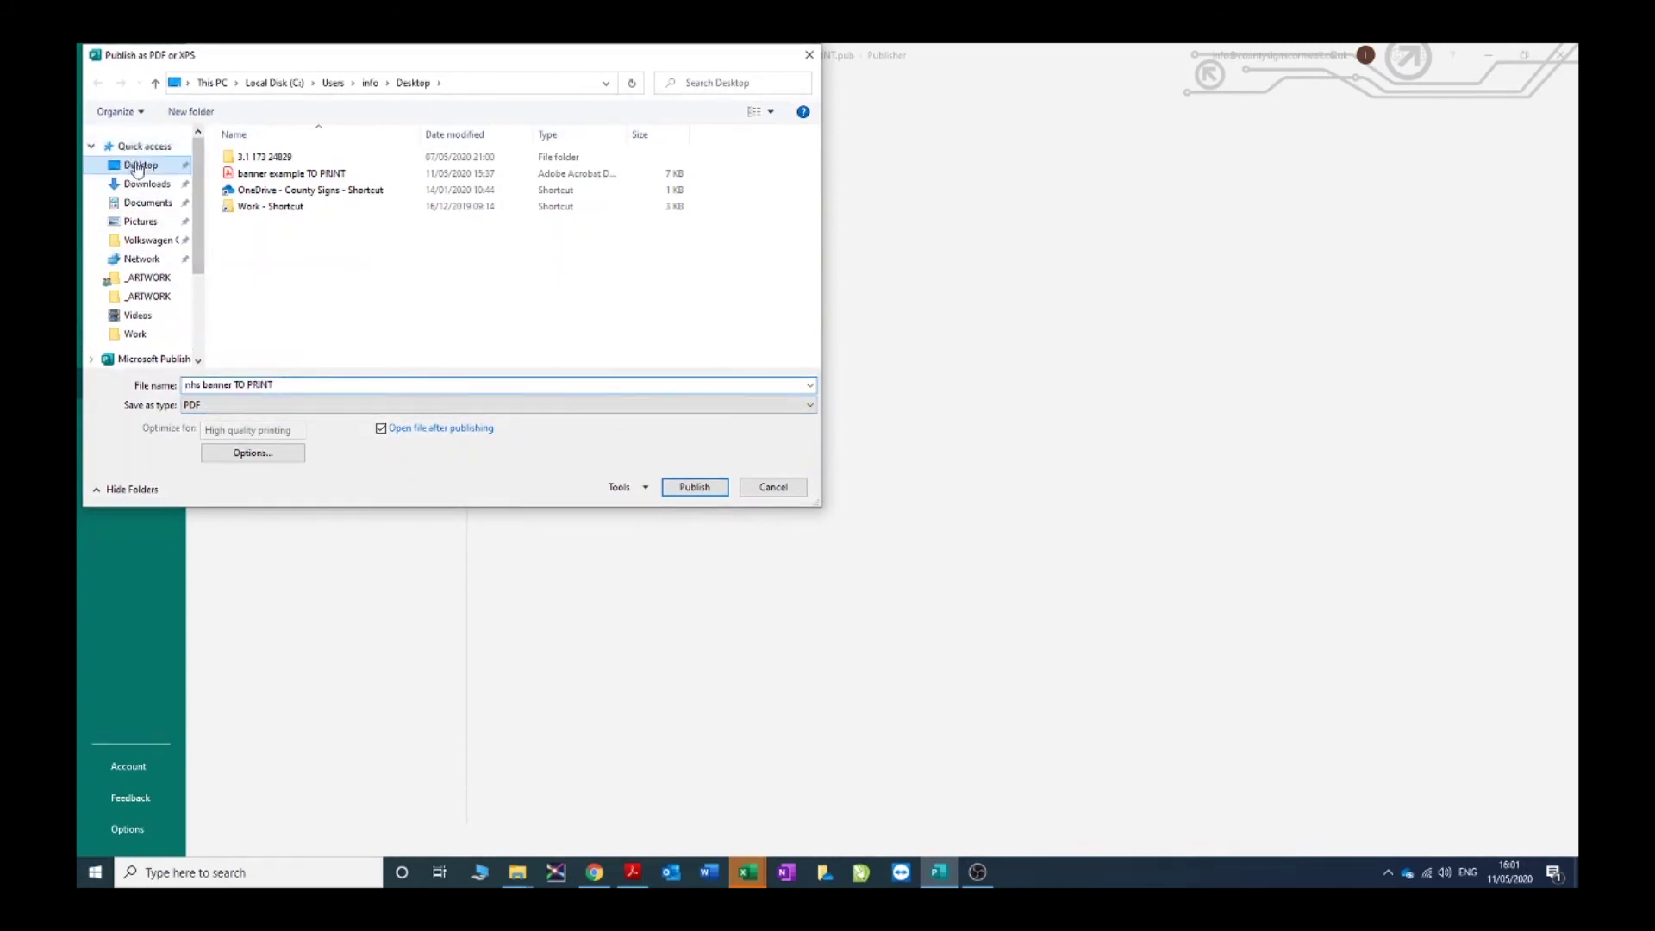
# Set the PDF publishing options to the High quality printing preset.
pyautogui.click(244, 459)
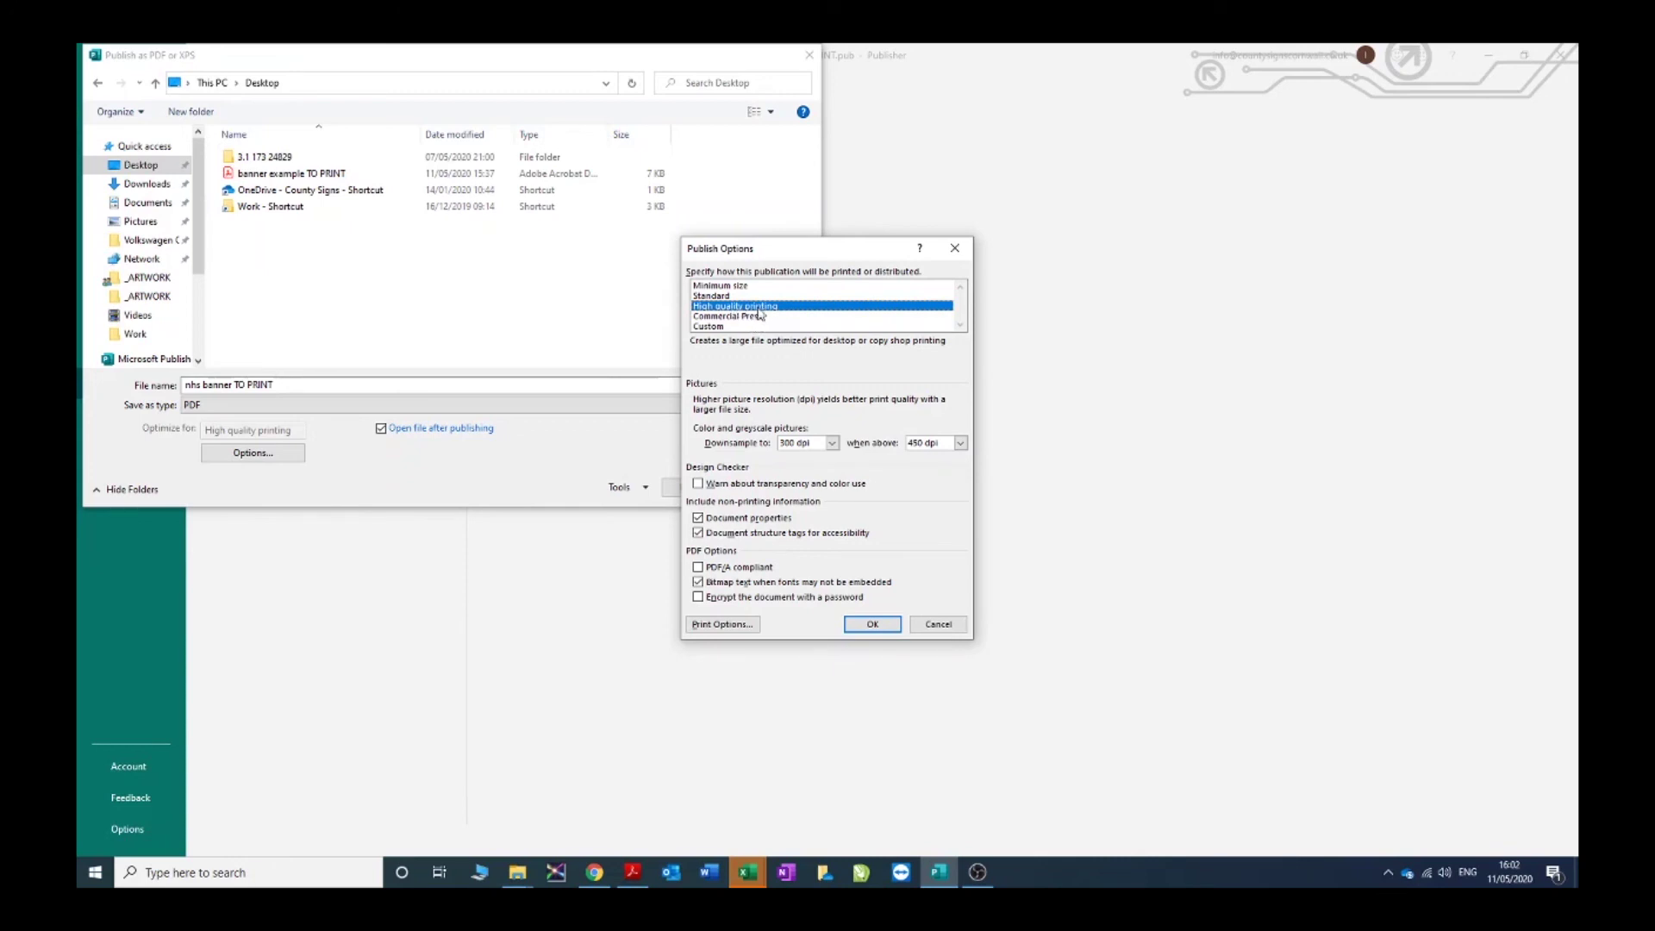
pyautogui.click(738, 287)
pyautogui.click(731, 296)
pyautogui.click(737, 306)
pyautogui.click(729, 318)
pyautogui.click(743, 307)
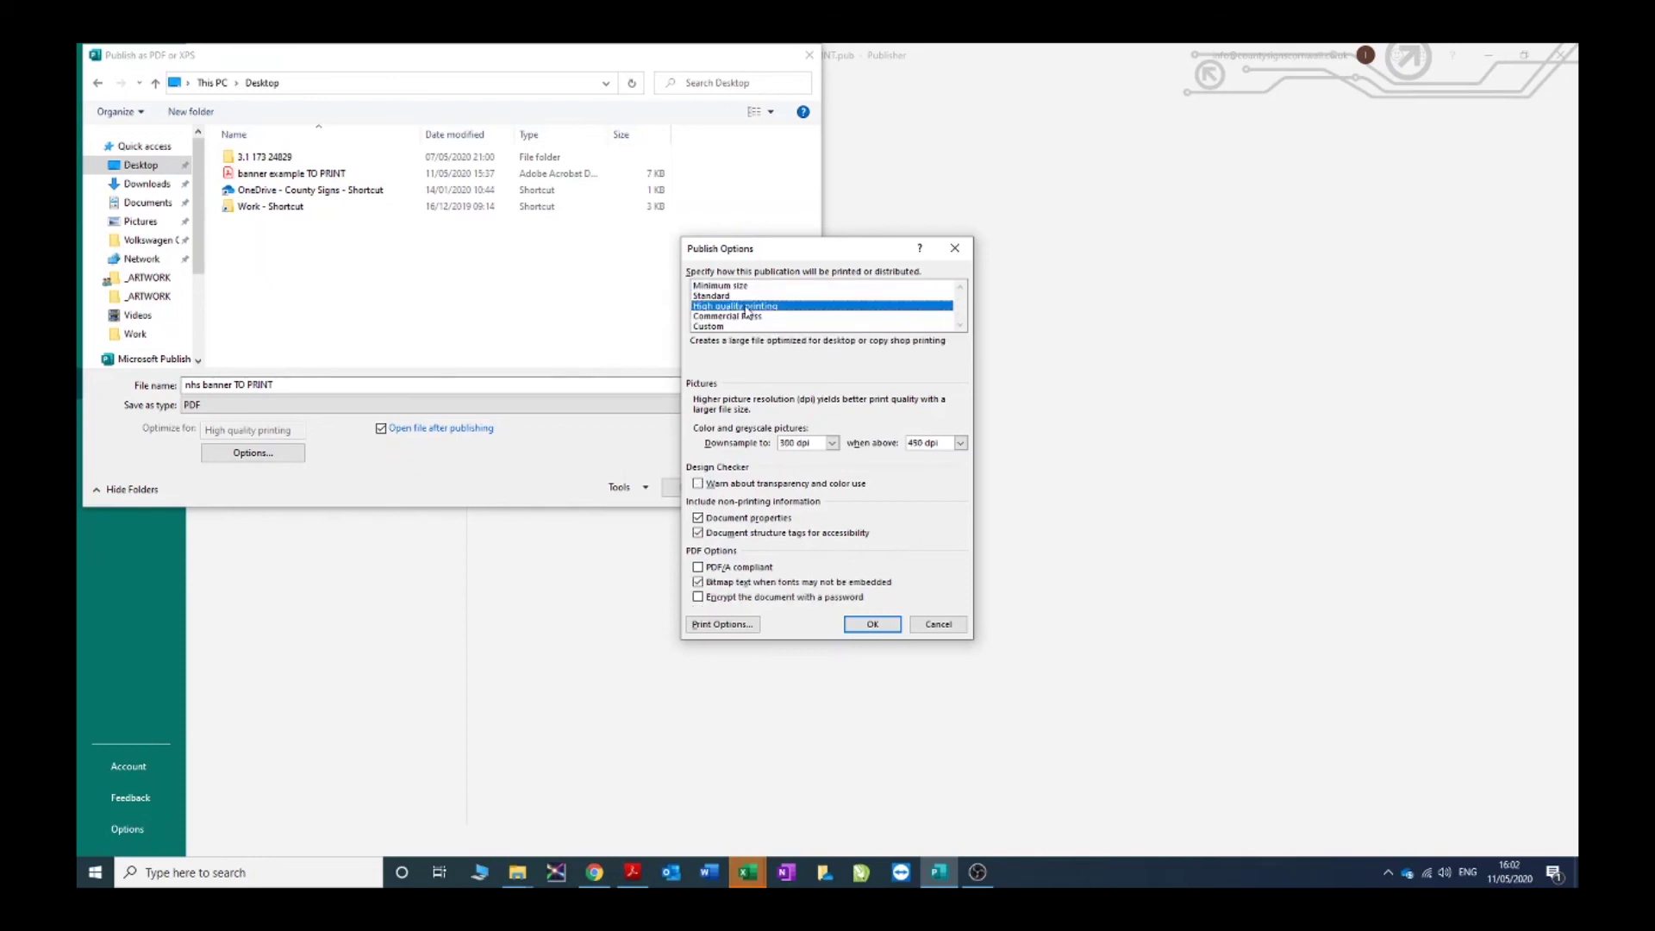
pyautogui.click(871, 626)
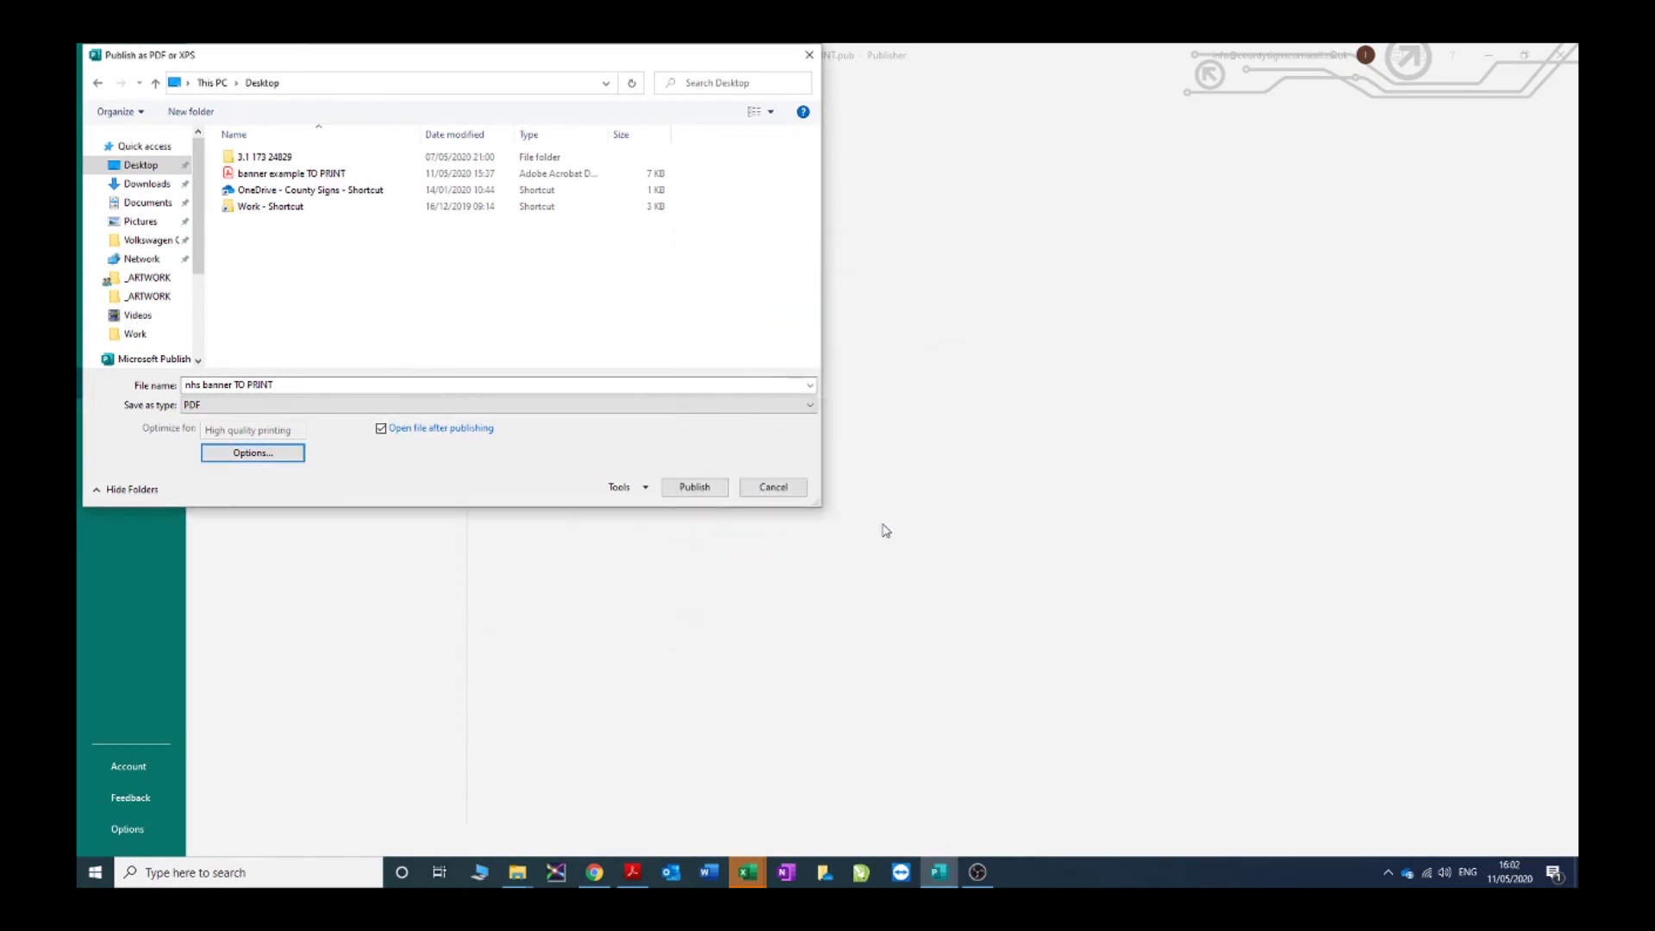
# Publish the banner as the 'nhs banner TO PRINT' PDF on the Desktop.
pyautogui.click(695, 488)
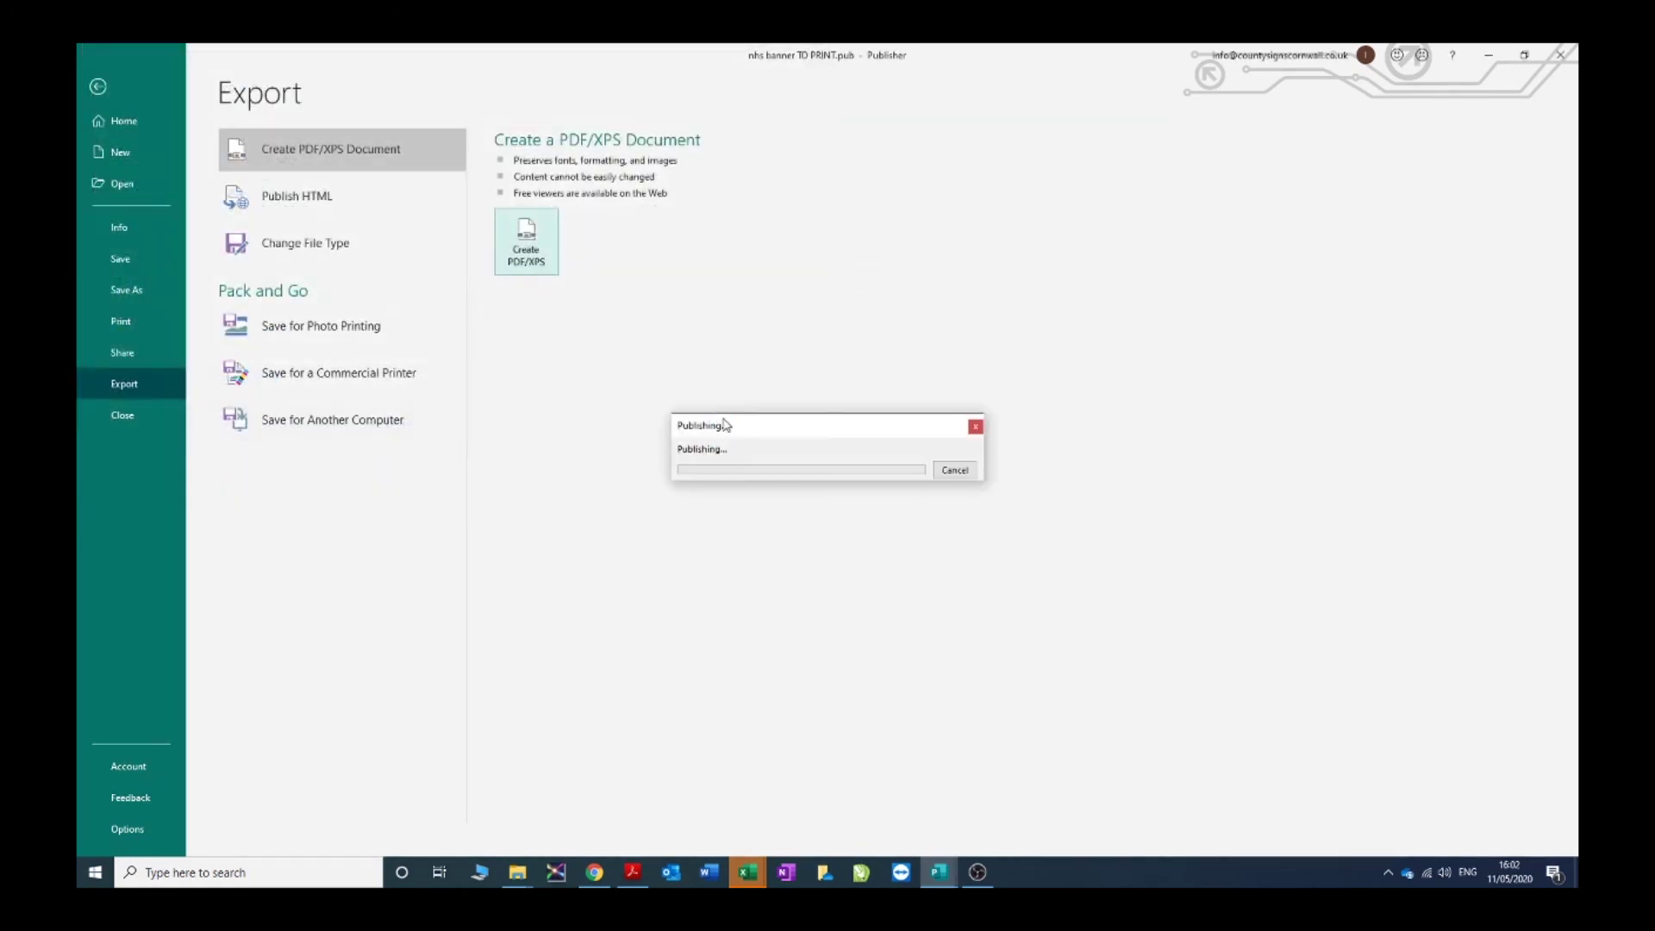